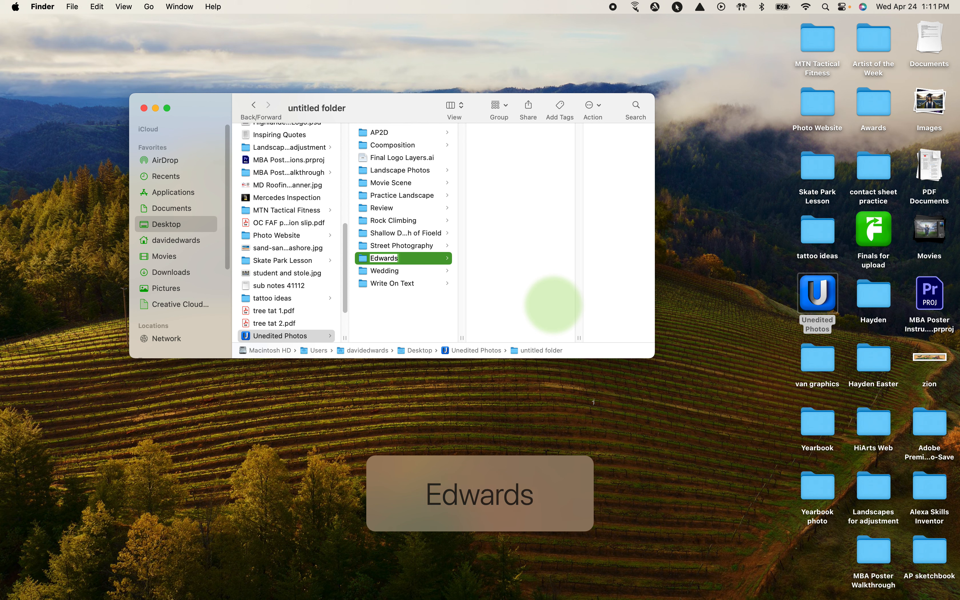
Finish naming the new folder in Unedited Photos with the owner's surname followed by Landscape.
{"action": "type", "text": "Landscape"}
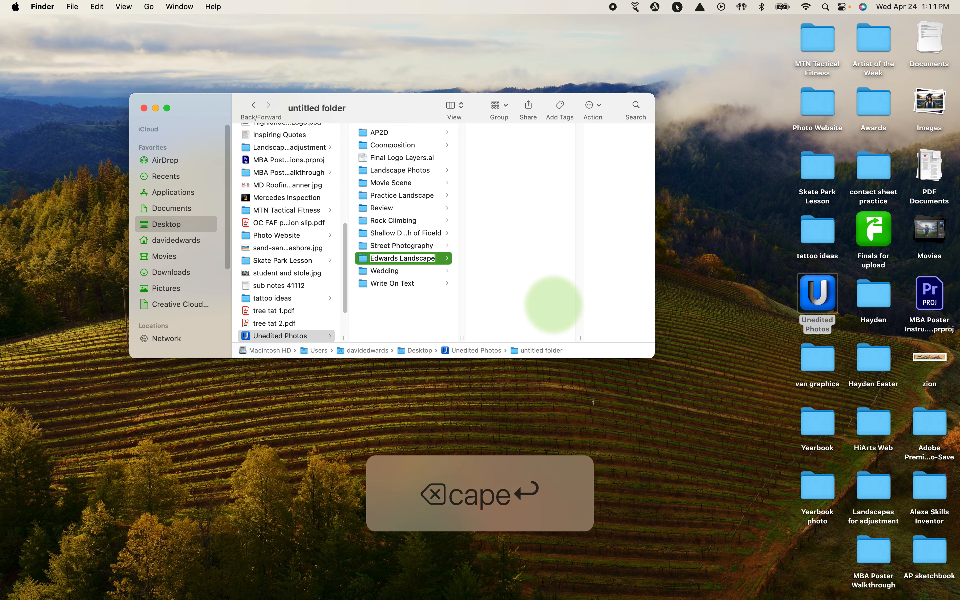
{"action": "key", "text": "Return"}
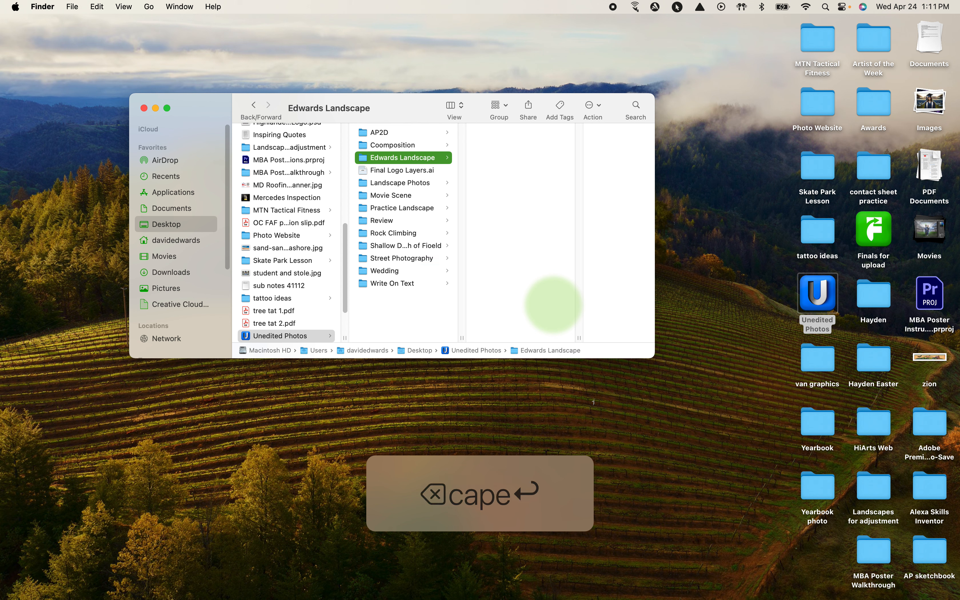
Open a second Finder window on the Downloads folder and place it clear of the first window's folder columns.
{"action": "mouse_move", "coordinate": [15, 598]}
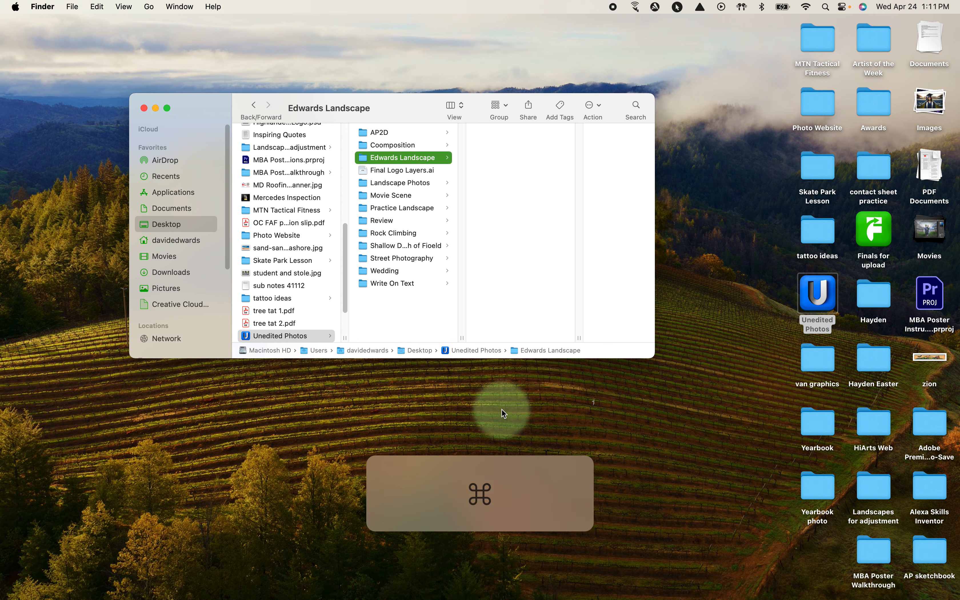
{"action": "key", "text": "super+n"}
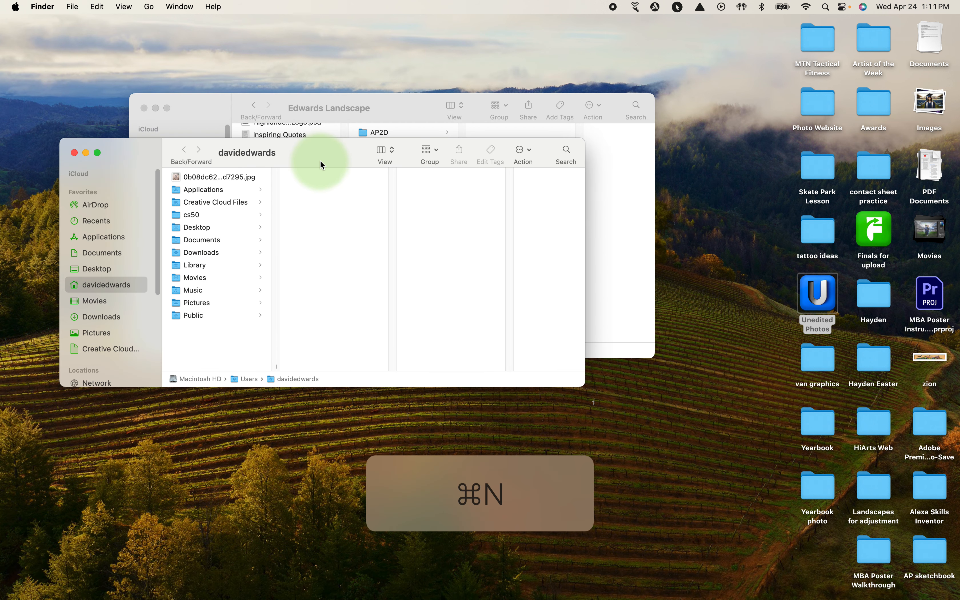
{"action": "left_click_drag", "start_coordinate": [317, 161], "coordinate": [551, 361]}
{"action": "left_click", "coordinate": [429, 407]}
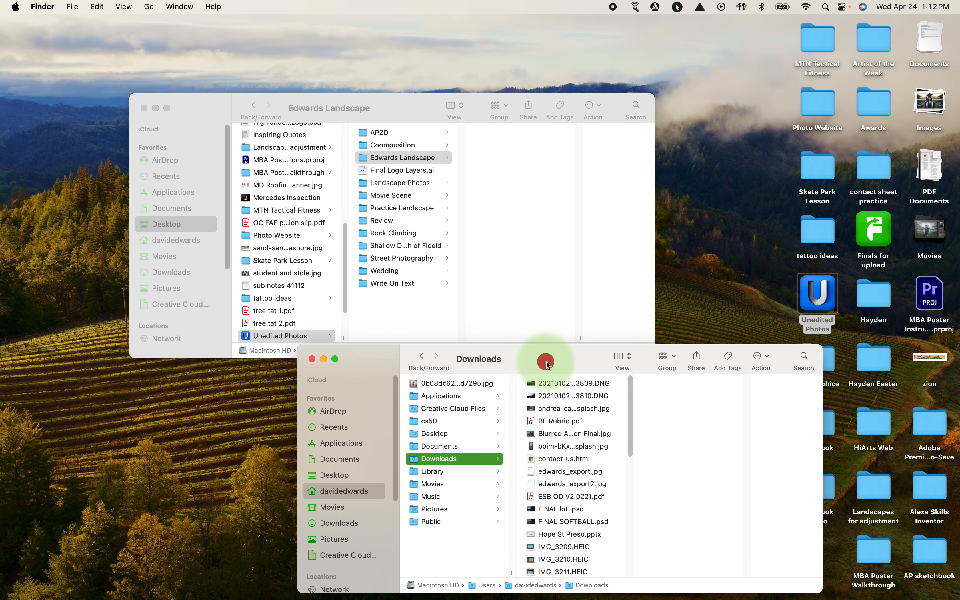
Move the two 20210102 DNG photos from Downloads into the new landscape folder and close the Downloads window.
{"action": "left_click", "coordinate": [614, 384]}
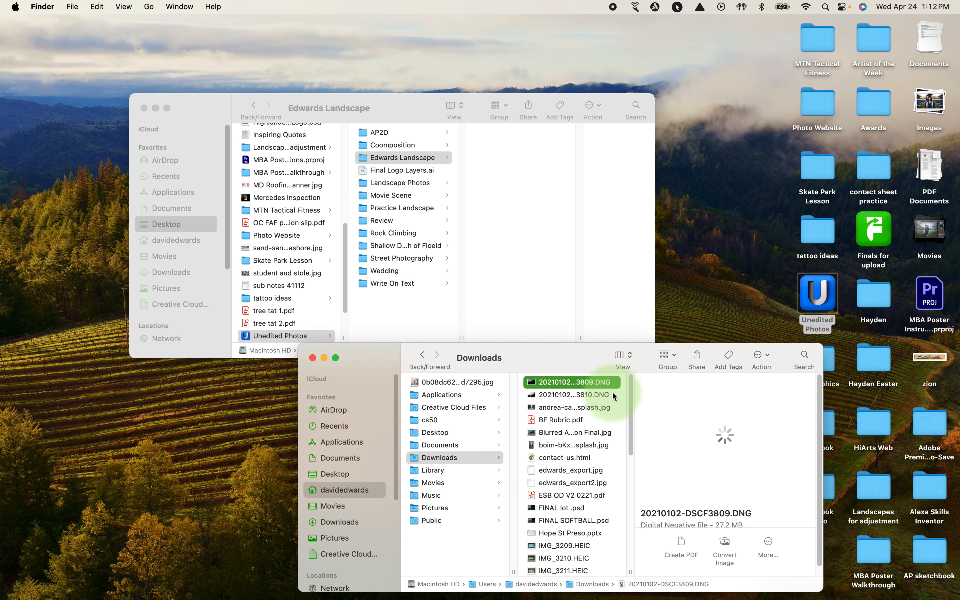
{"action": "left_click", "coordinate": [613, 395], "text": "shift"}
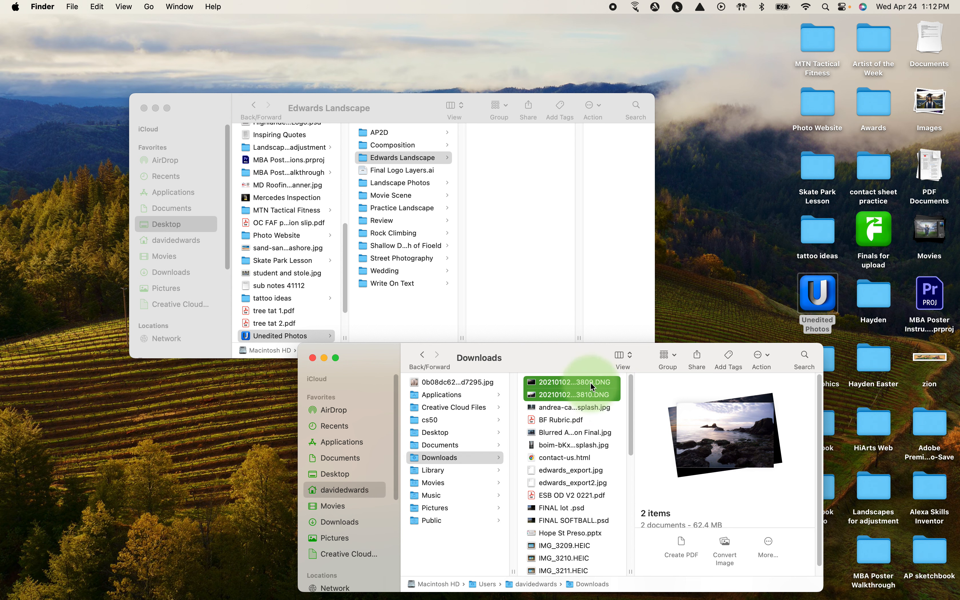
{"action": "left_click_drag", "start_coordinate": [606, 384], "coordinate": [511, 171]}
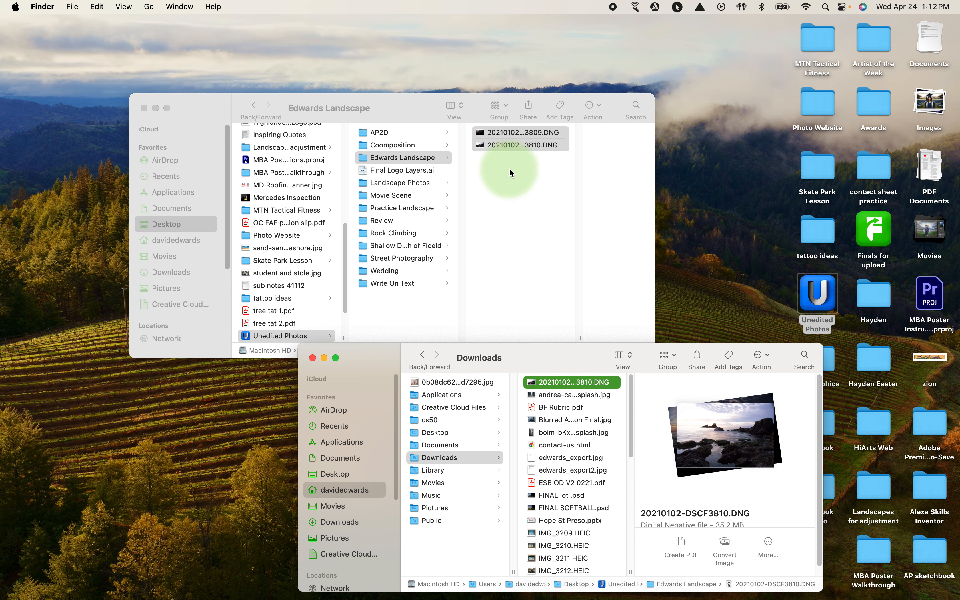
{"action": "left_click", "coordinate": [312, 357]}
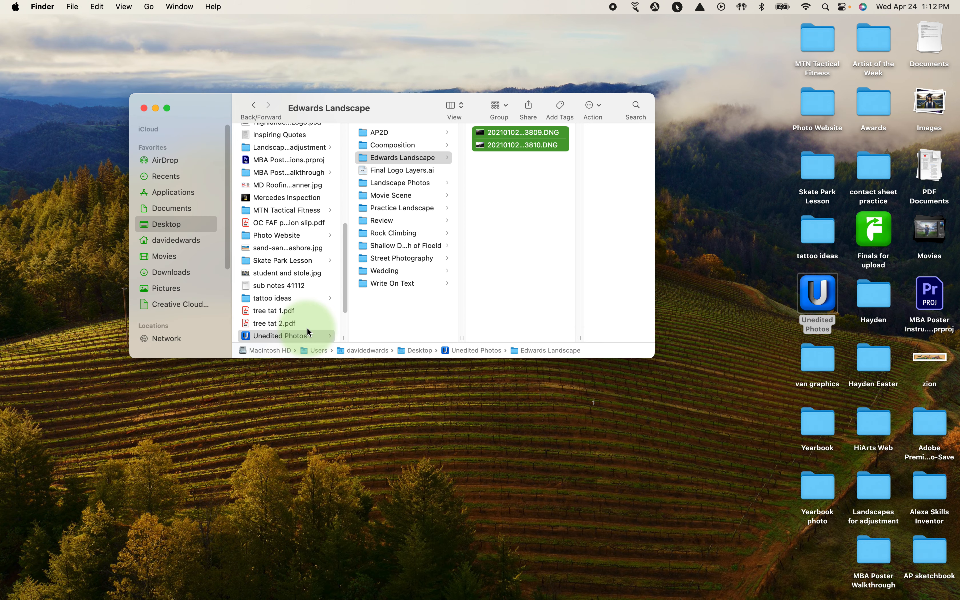
Check the contents of the new landscape folder inside Unedited Photos and close the Finder window.
{"action": "left_click", "coordinate": [259, 335]}
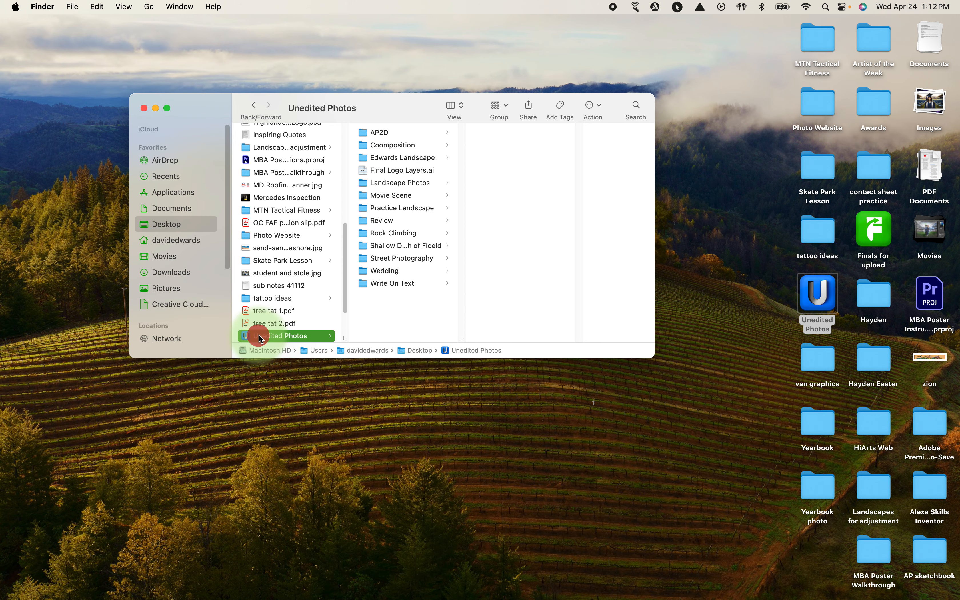
{"action": "left_click", "coordinate": [407, 161]}
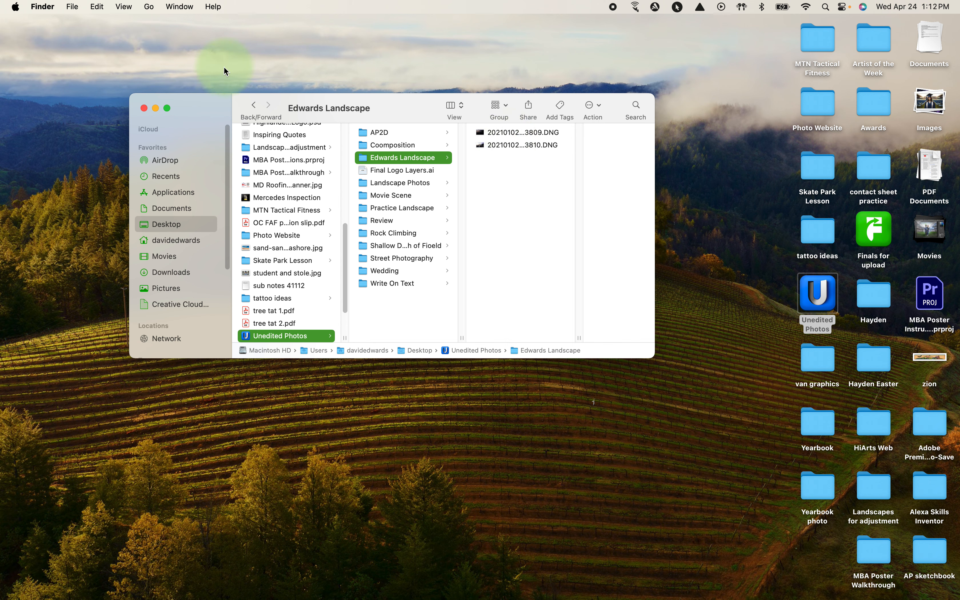
{"action": "left_click", "coordinate": [143, 109]}
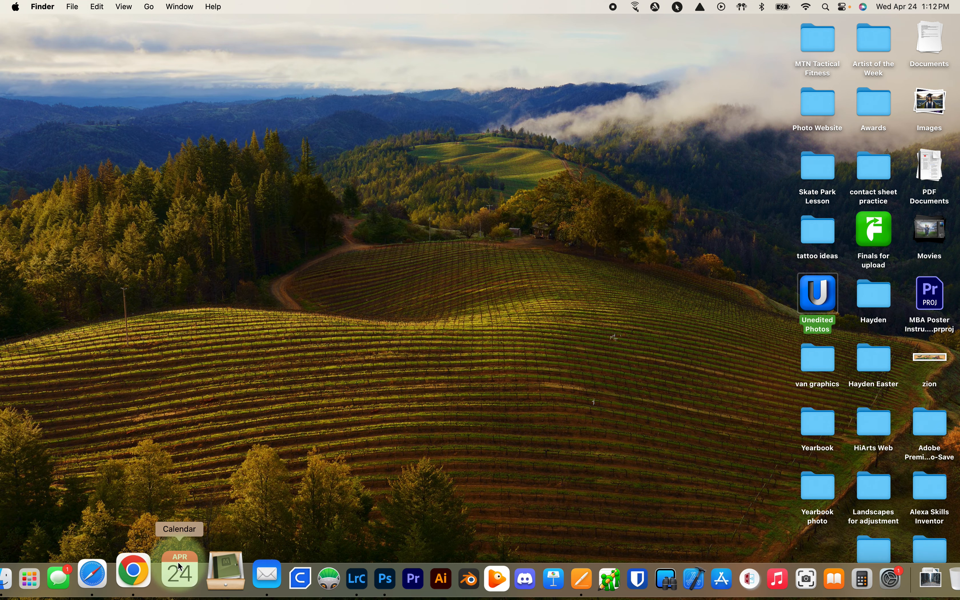
Switch to Lightroom Classic and import both photos from the new landscape folder in Unedited Photos, using the Add option.
{"action": "left_click", "coordinate": [319, 572]}
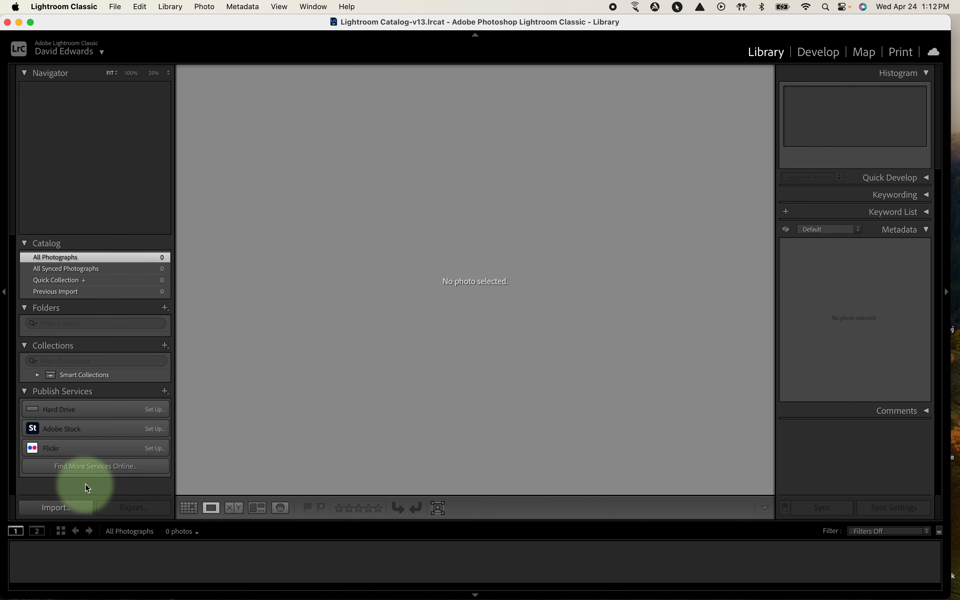
{"action": "left_click", "coordinate": [59, 507]}
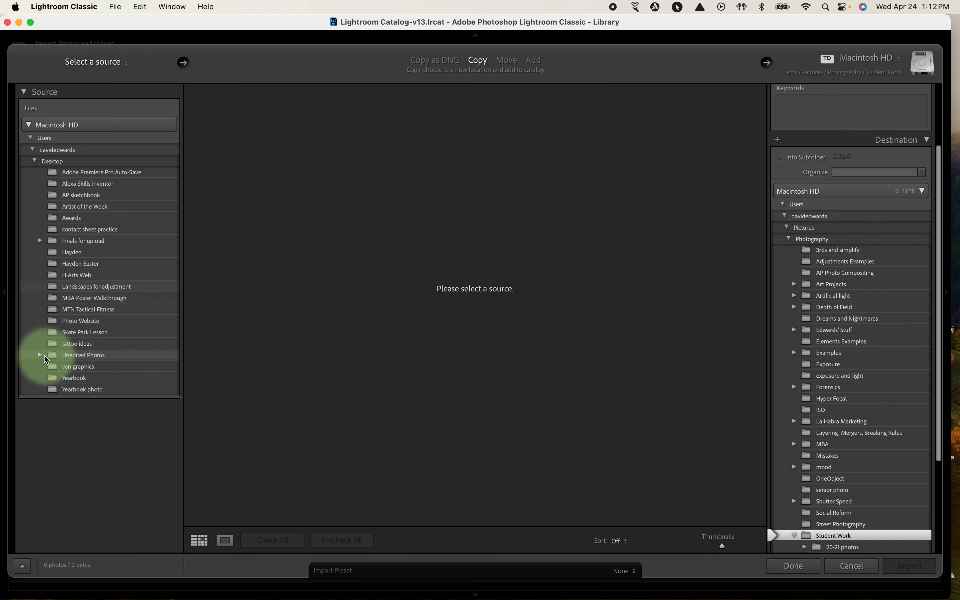
{"action": "left_click", "coordinate": [36, 354]}
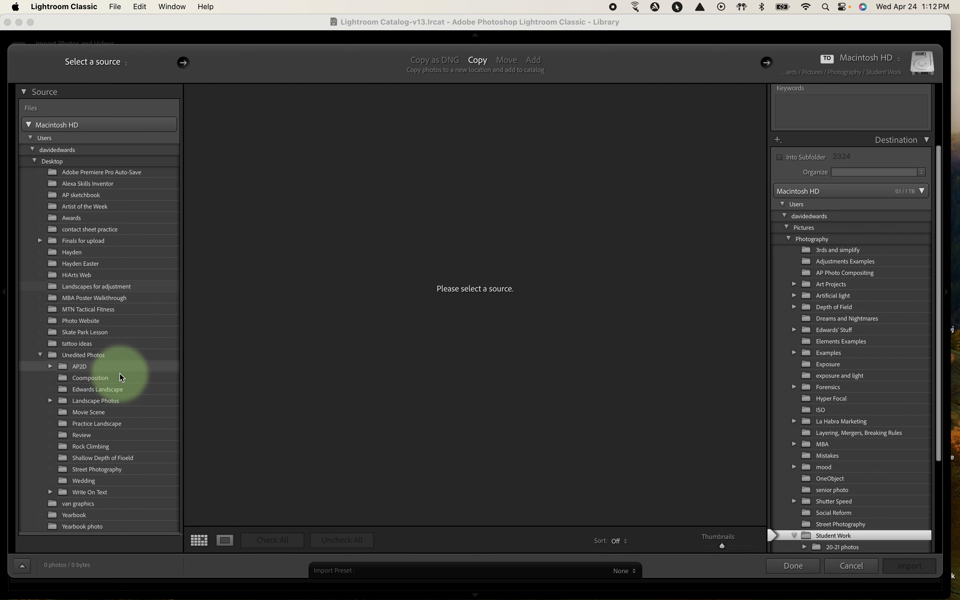
{"action": "left_click", "coordinate": [106, 391]}
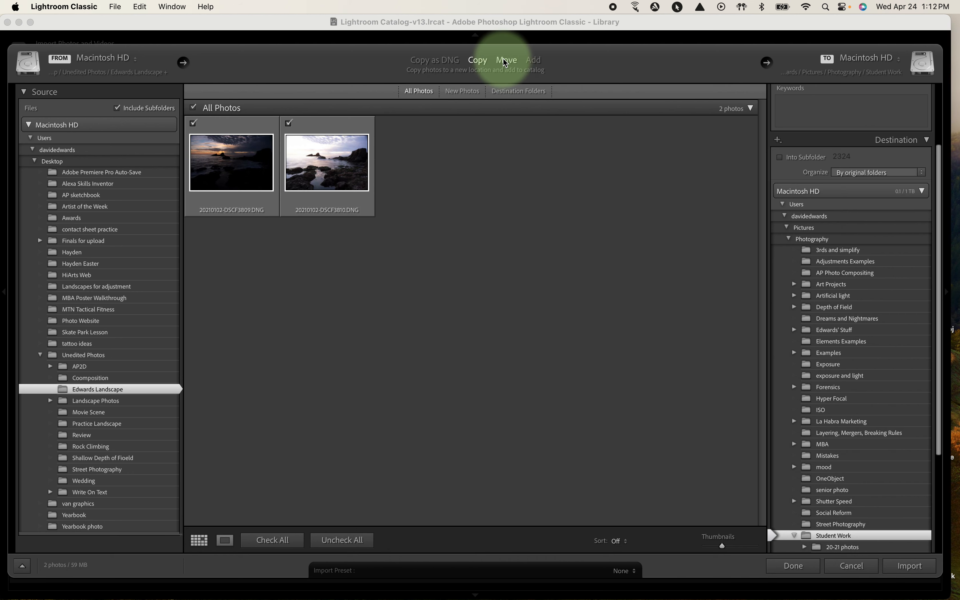
{"action": "left_click", "coordinate": [532, 60]}
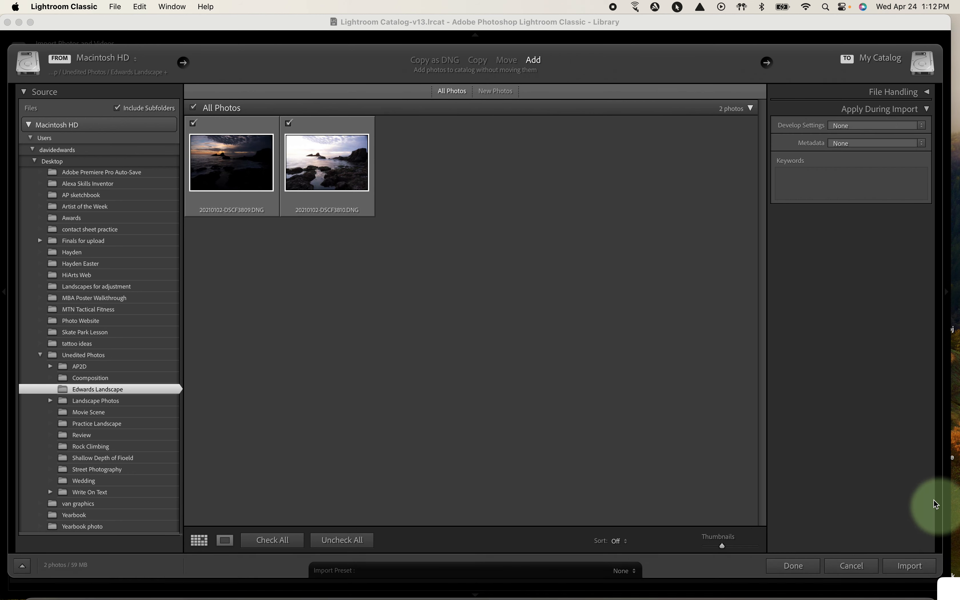
{"action": "left_click", "coordinate": [909, 565]}
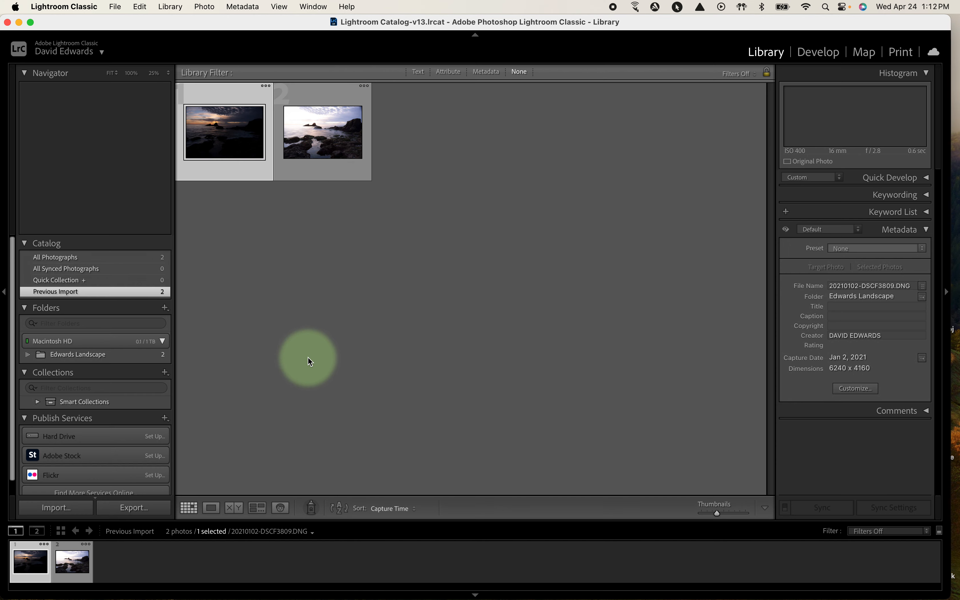
Open the dark seascape 20210102-DSCF3809.DNG in the Develop module and compare it with the bright exposure.
{"action": "double_click", "coordinate": [227, 129]}
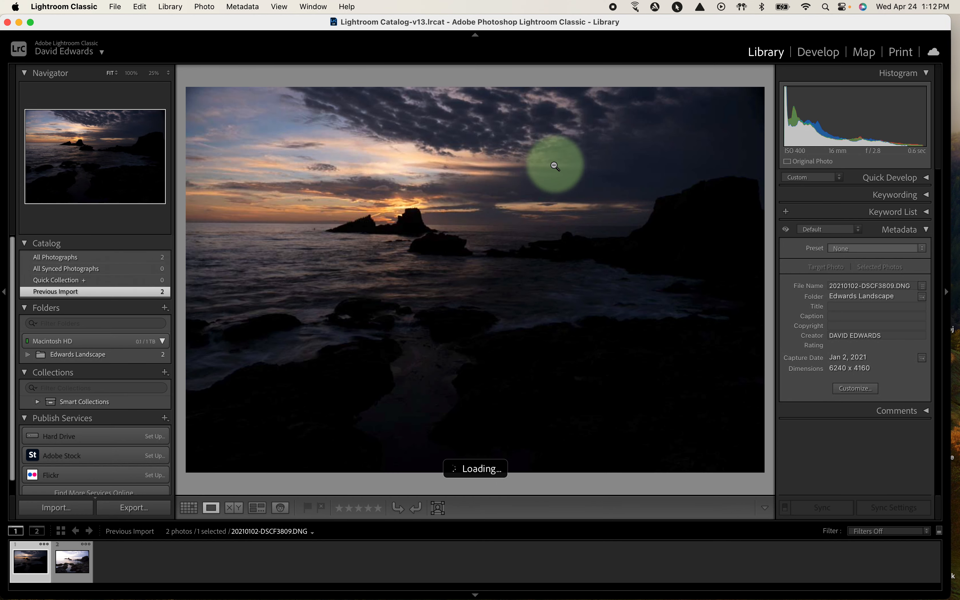
{"action": "left_click", "coordinate": [815, 52]}
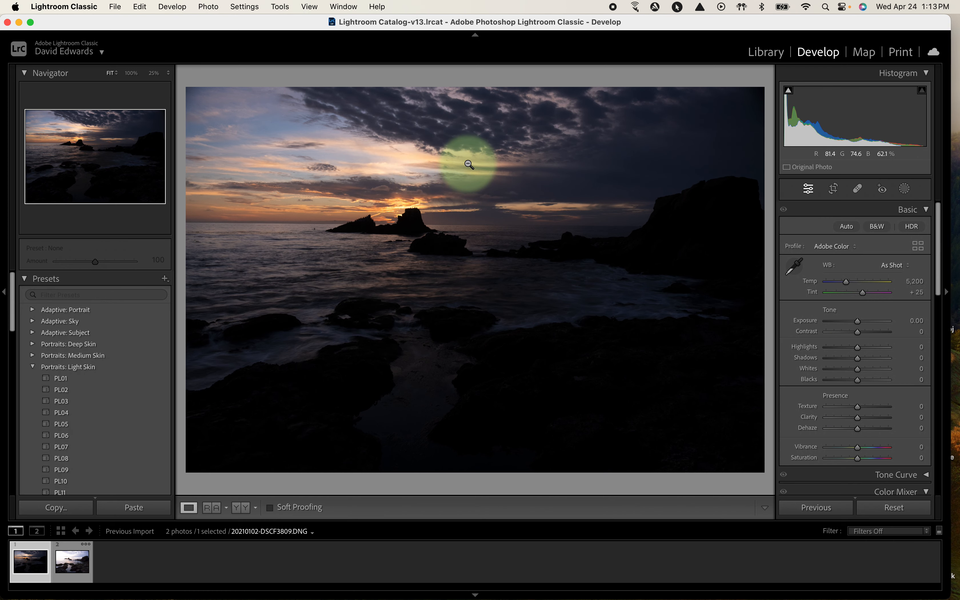
{"action": "left_click", "coordinate": [73, 563]}
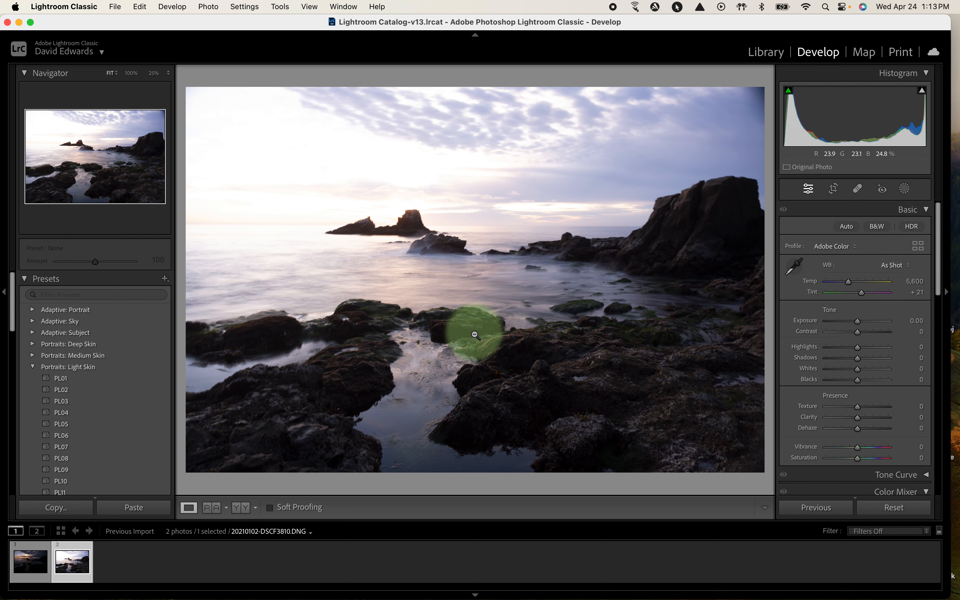
On the dark seascape, set Exposure to +1.25, Highlights to −75 and Shadows to +75.
{"action": "left_click", "coordinate": [29, 560]}
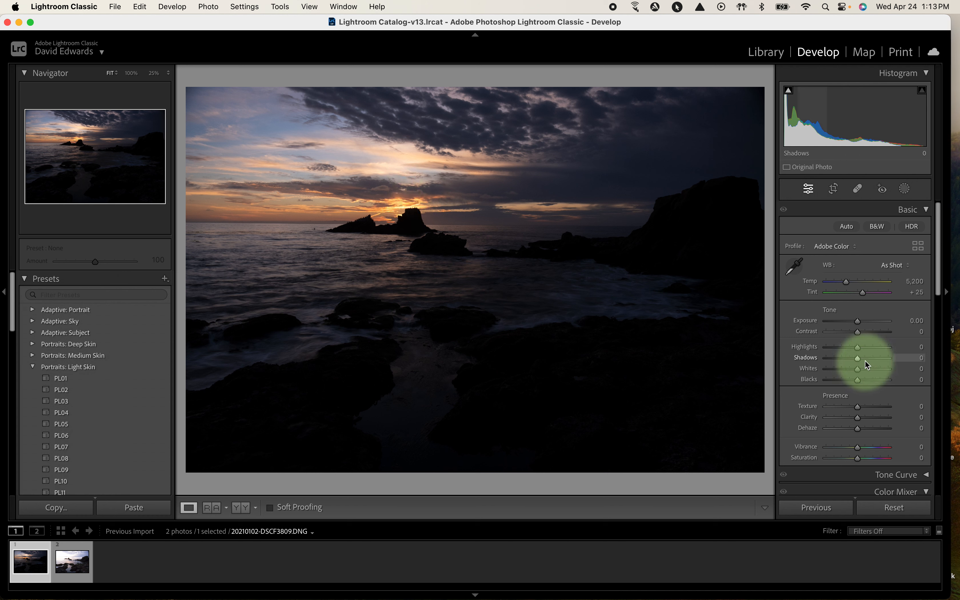
{"action": "left_click_drag", "start_coordinate": [860, 360], "coordinate": [841, 348]}
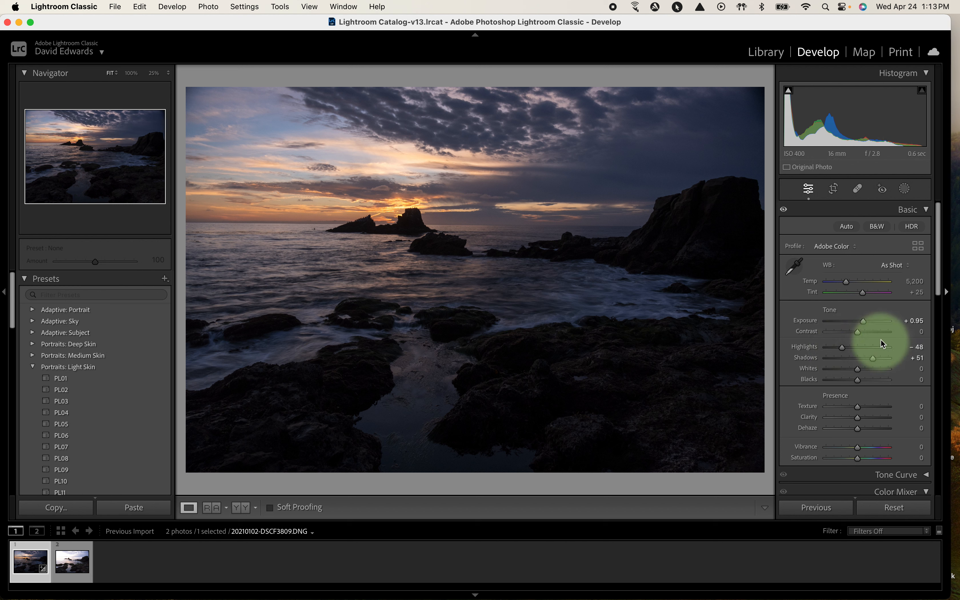
{"action": "left_click_drag", "start_coordinate": [862, 322], "coordinate": [863, 322]}
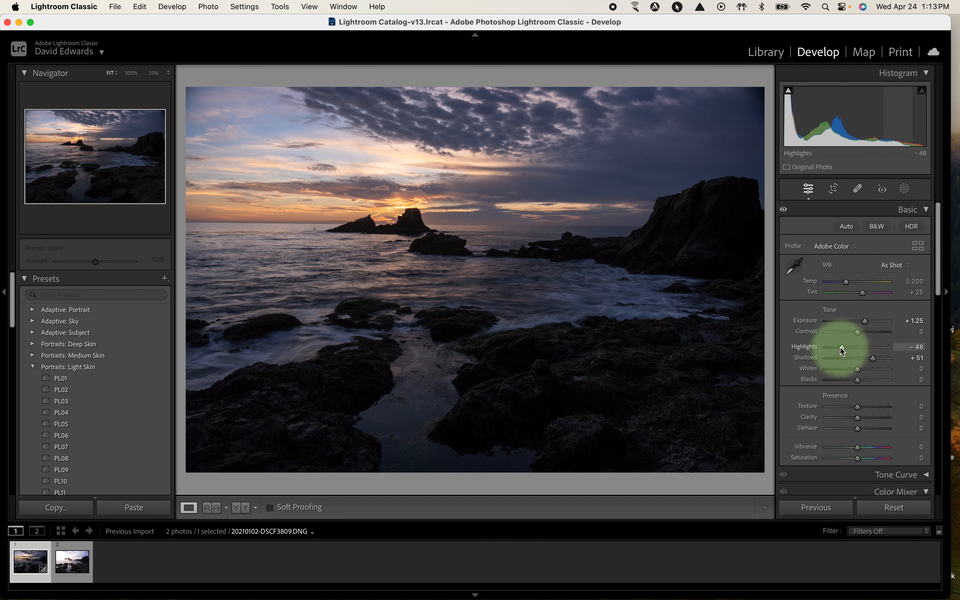
{"action": "left_click_drag", "start_coordinate": [841, 347], "coordinate": [834, 348]}
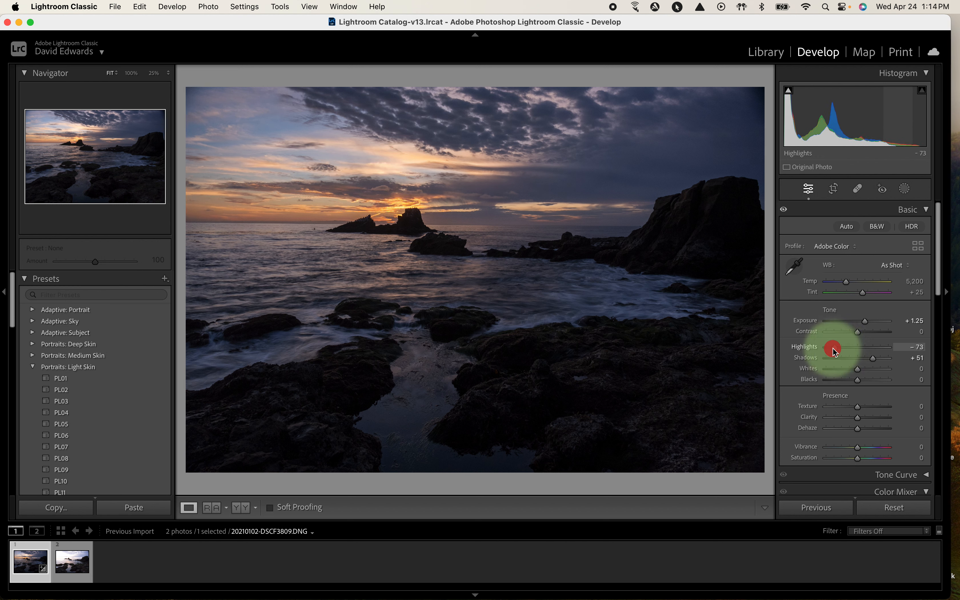
{"action": "mouse_move", "coordinate": [834, 348]}
{"action": "left_mouse_down"}
{"action": "mouse_move", "coordinate": [790, 343]}
{"action": "mouse_move", "coordinate": [832, 345]}
{"action": "left_mouse_up"}
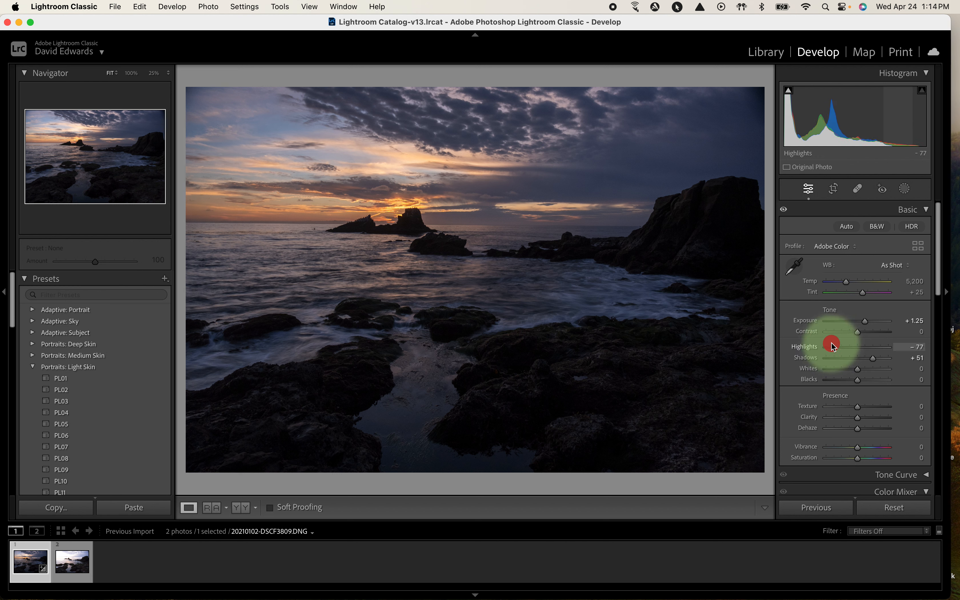
{"action": "left_click_drag", "start_coordinate": [831, 345], "coordinate": [831, 345]}
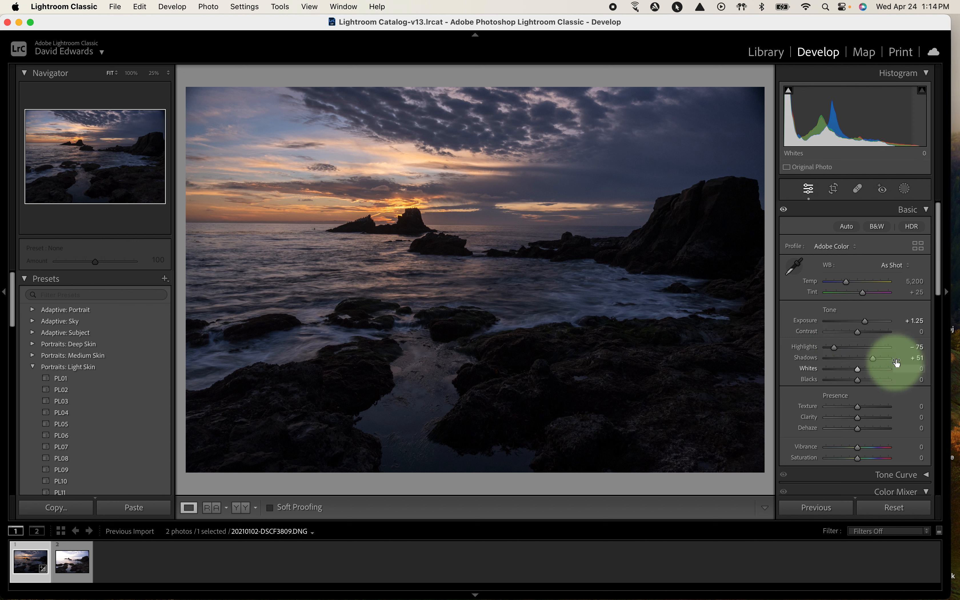
{"action": "left_click_drag", "start_coordinate": [875, 358], "coordinate": [883, 358]}
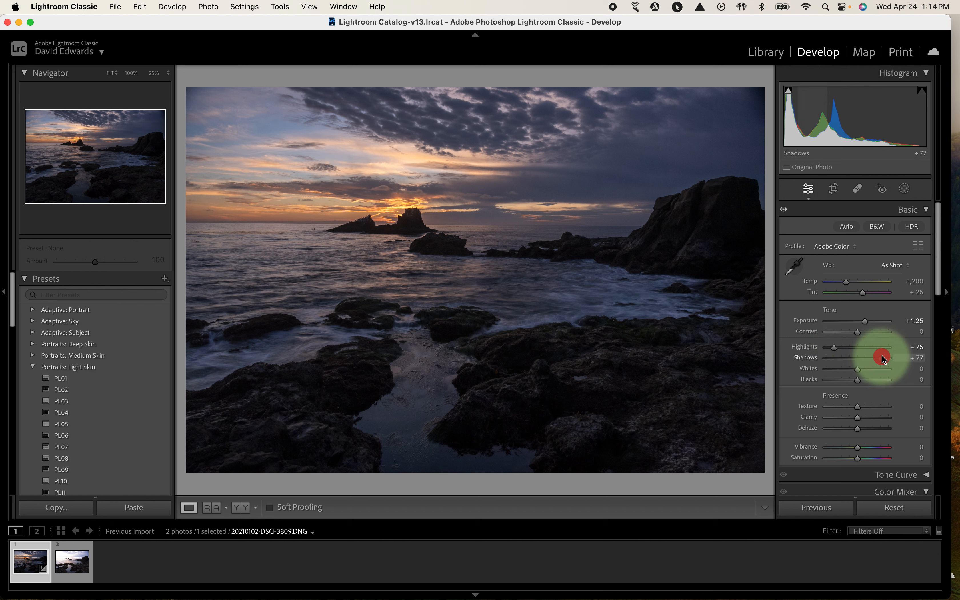
{"action": "left_click_drag", "start_coordinate": [881, 357], "coordinate": [882, 360]}
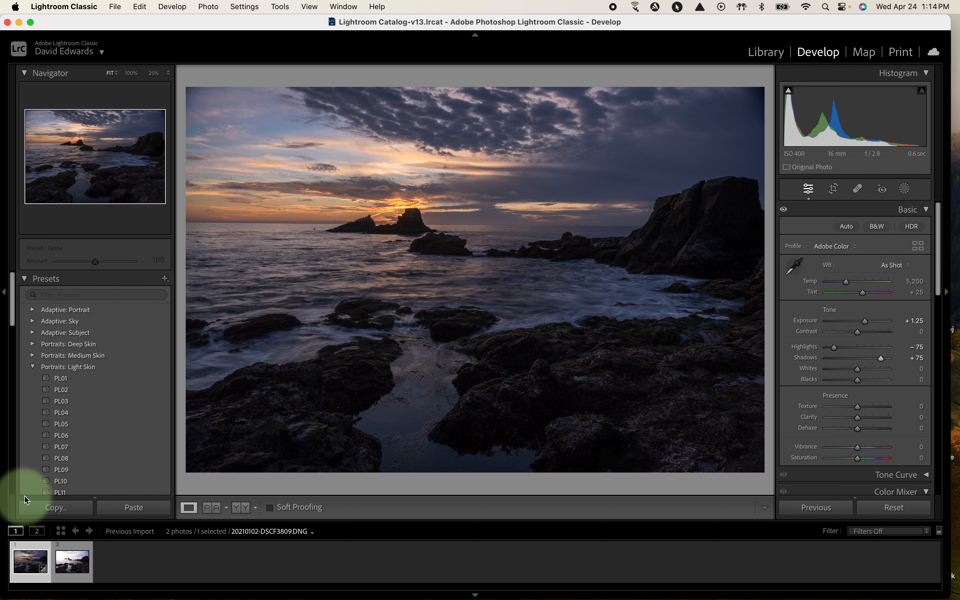
On the bright seascape 20210102-DSCF3810.DNG, set Highlights to −100 and Shadows to +33.
{"action": "left_click", "coordinate": [60, 567]}
{"action": "left_click", "coordinate": [72, 562]}
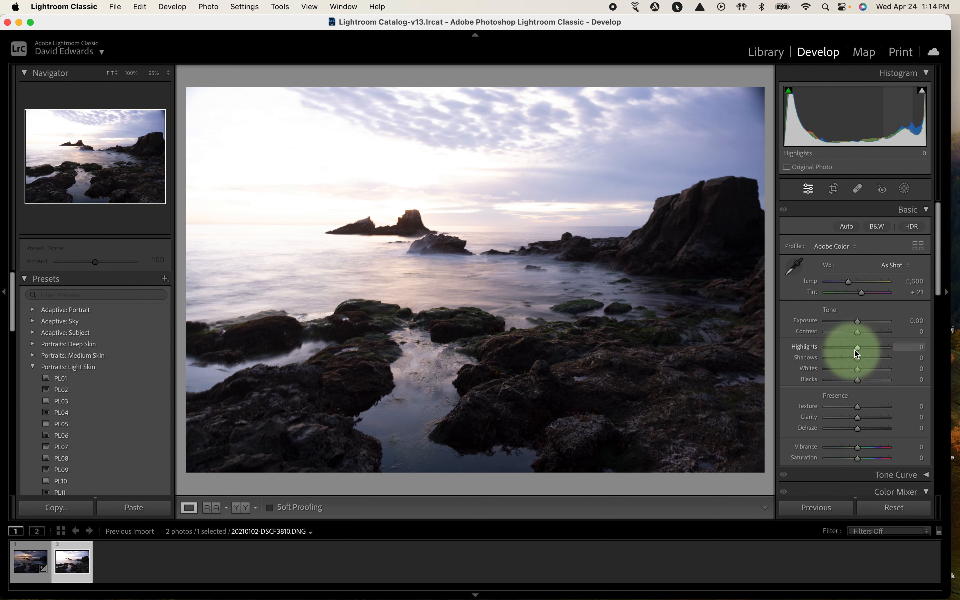
{"action": "left_click_drag", "start_coordinate": [850, 347], "coordinate": [747, 343]}
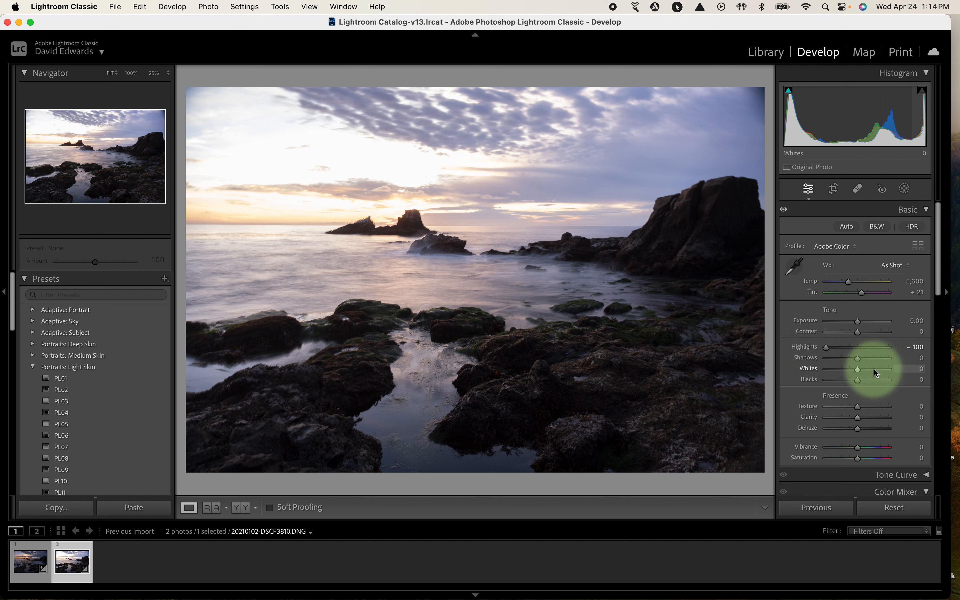
{"action": "left_click_drag", "start_coordinate": [859, 359], "coordinate": [868, 359]}
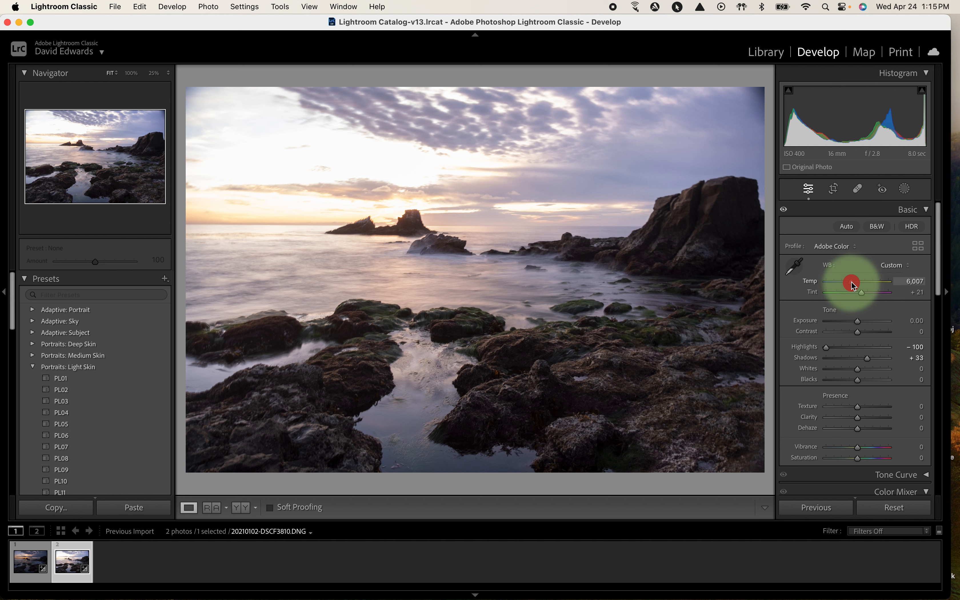
Warm the bright seascape's white balance to a Temp of 6,362 and set Dehaze to +66.
{"action": "left_click_drag", "start_coordinate": [851, 281], "coordinate": [853, 282]}
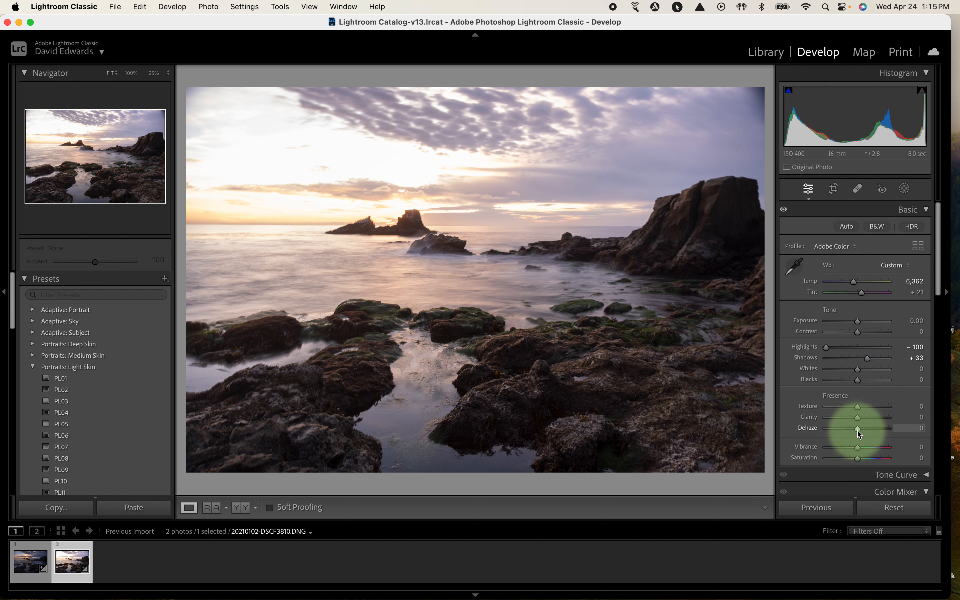
{"action": "left_click_drag", "start_coordinate": [857, 430], "coordinate": [875, 429]}
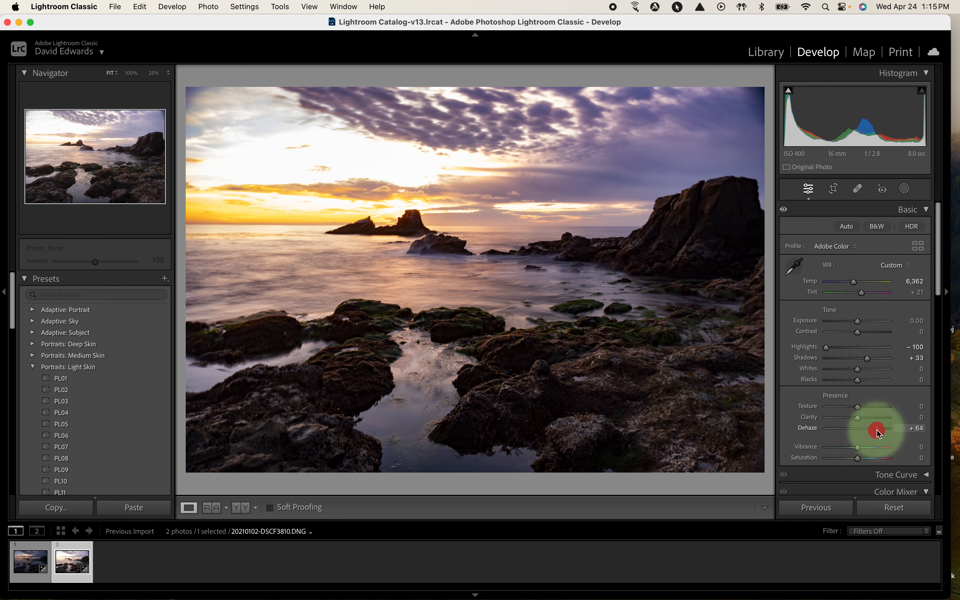
{"action": "left_click_drag", "start_coordinate": [877, 430], "coordinate": [877, 430]}
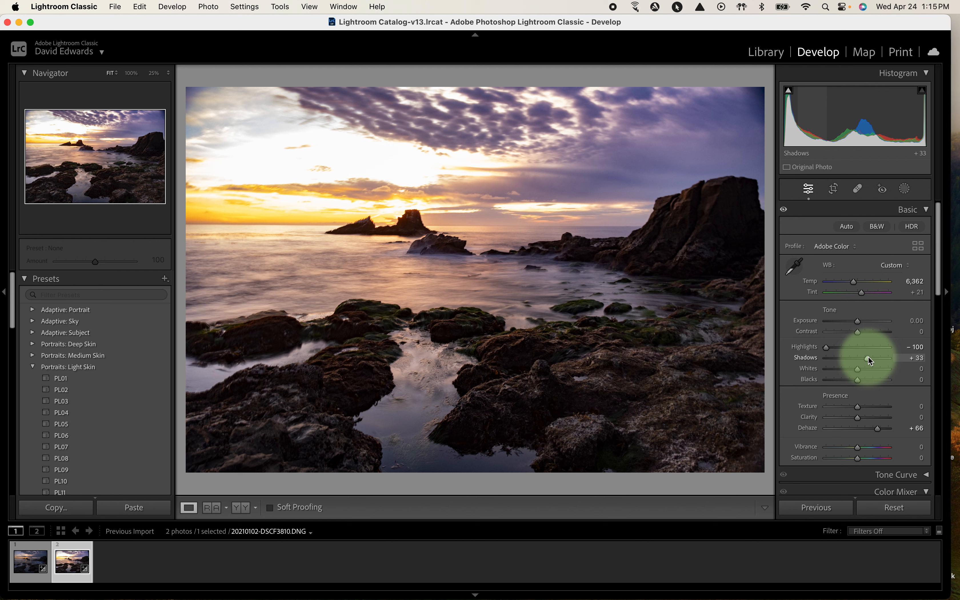
Raise the bright seascape's Shadows to +70 and compare it with the dark exposure.
{"action": "left_click_drag", "start_coordinate": [868, 358], "coordinate": [878, 357]}
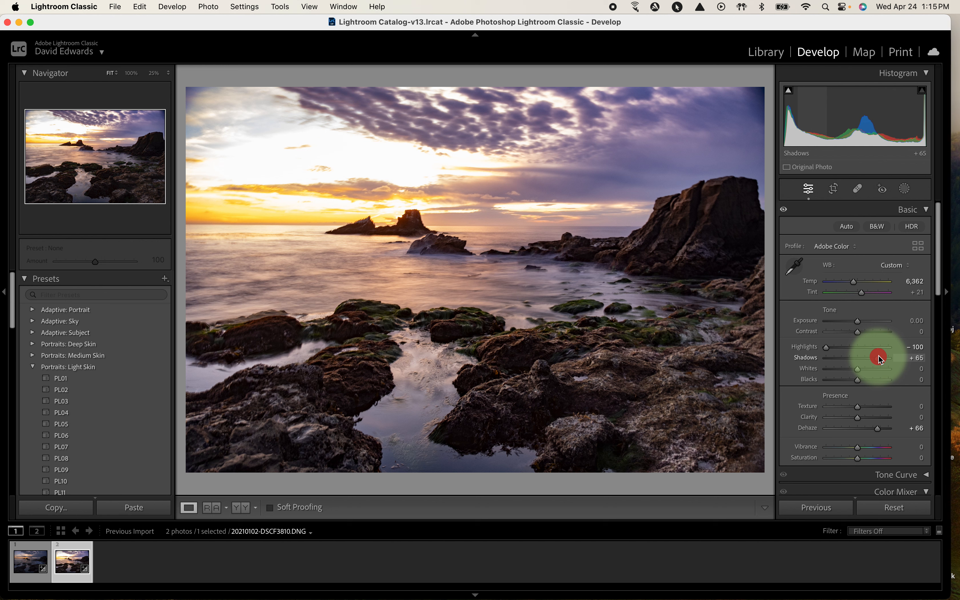
{"action": "left_click_drag", "start_coordinate": [879, 356], "coordinate": [879, 356]}
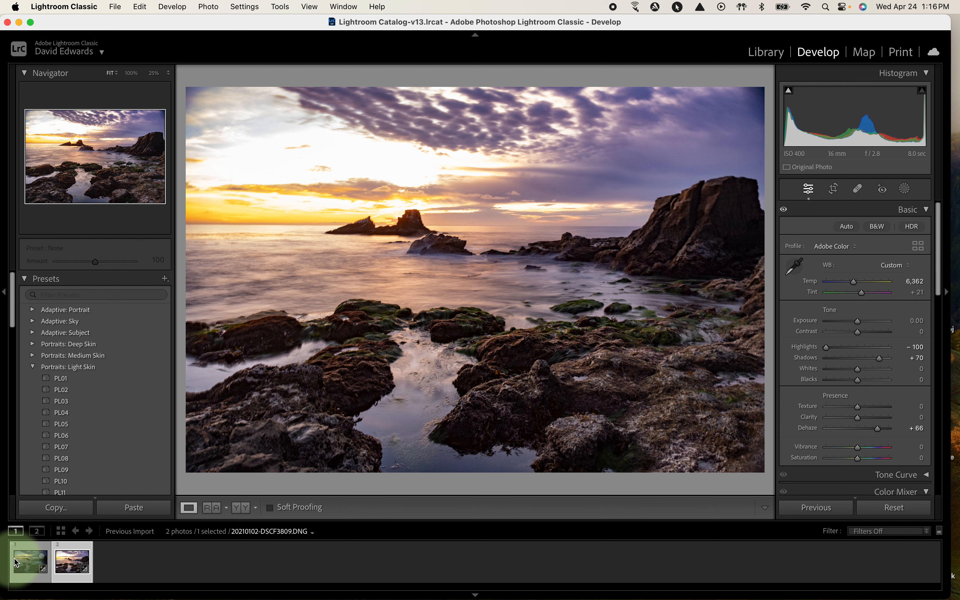
{"action": "left_click", "coordinate": [26, 560]}
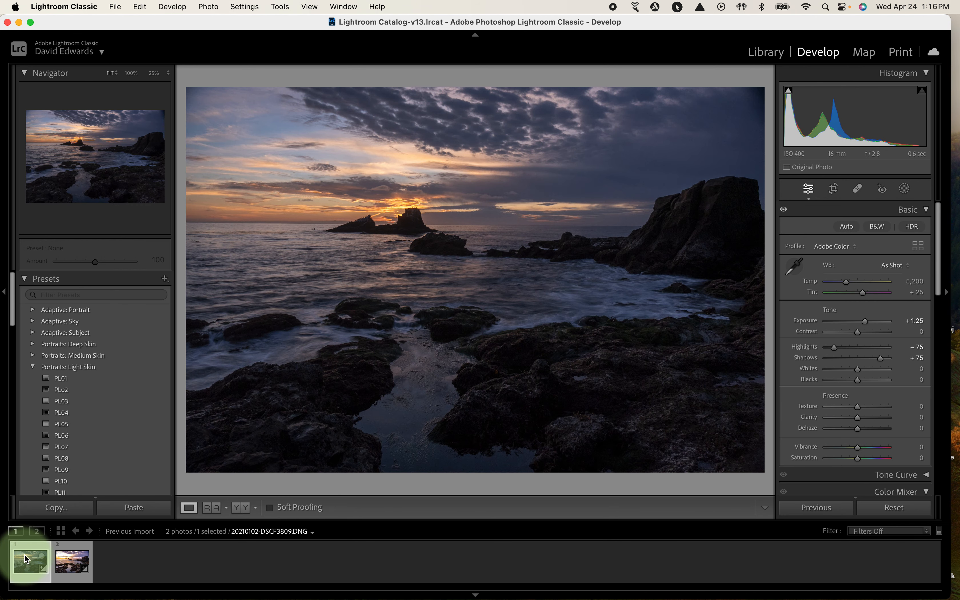
{"action": "key", "text": "Right"}
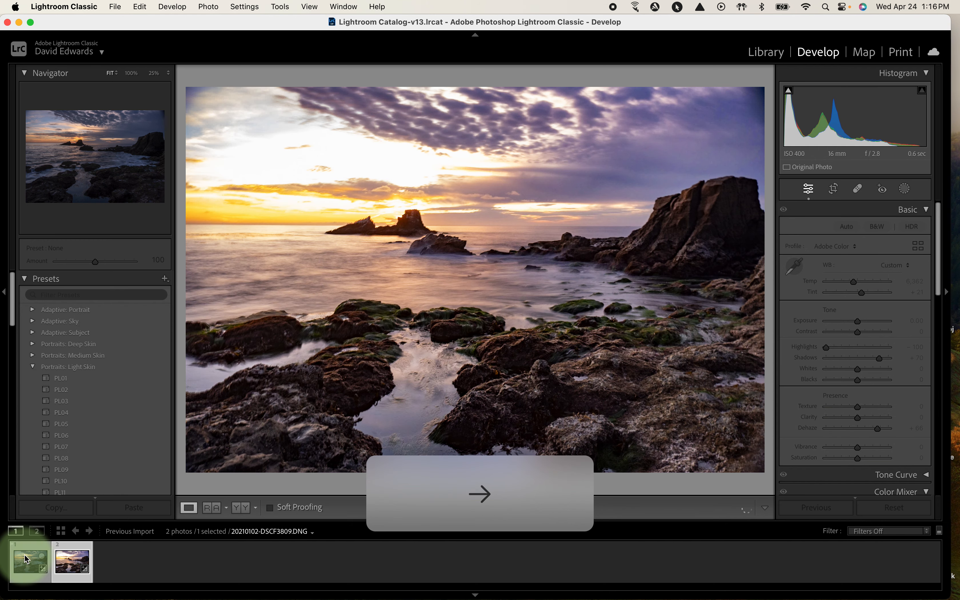
{"action": "key", "text": "Left"}
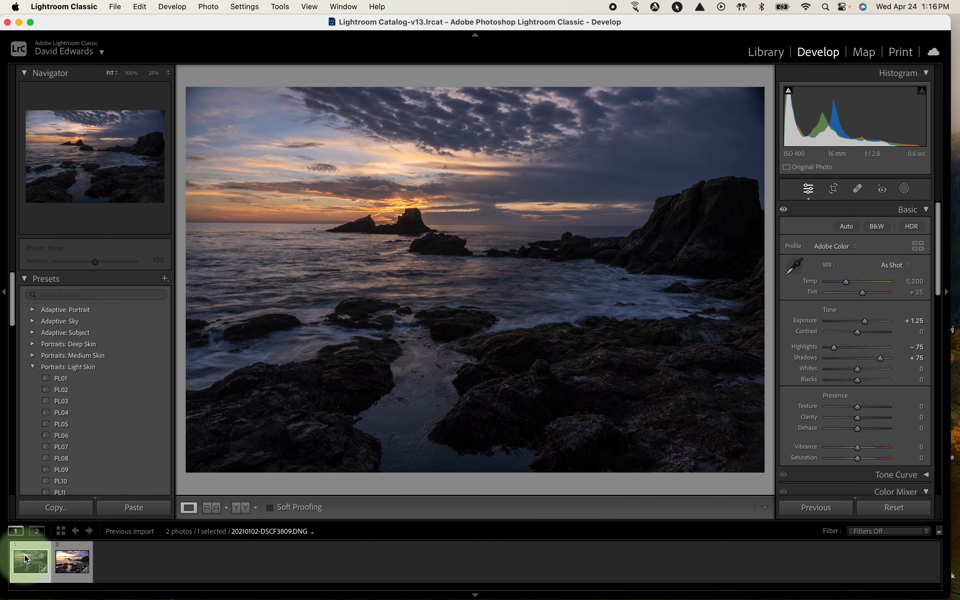
{"action": "key", "text": "Right"}
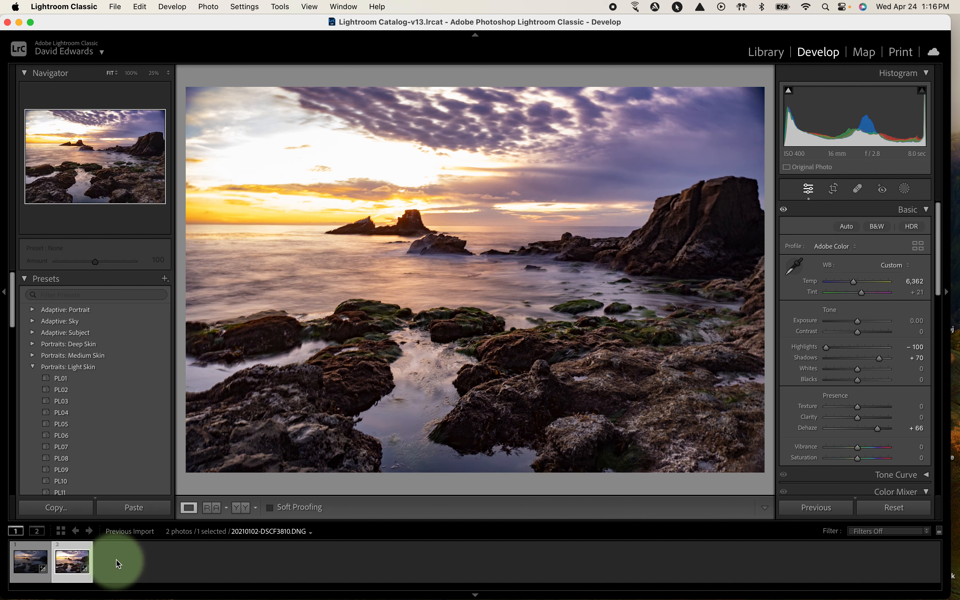
Select both seascape exposures, 20210102-DSCF3809.DNG and 20210102-DSCF3810.DNG, together.
{"action": "key", "text": "shift"}
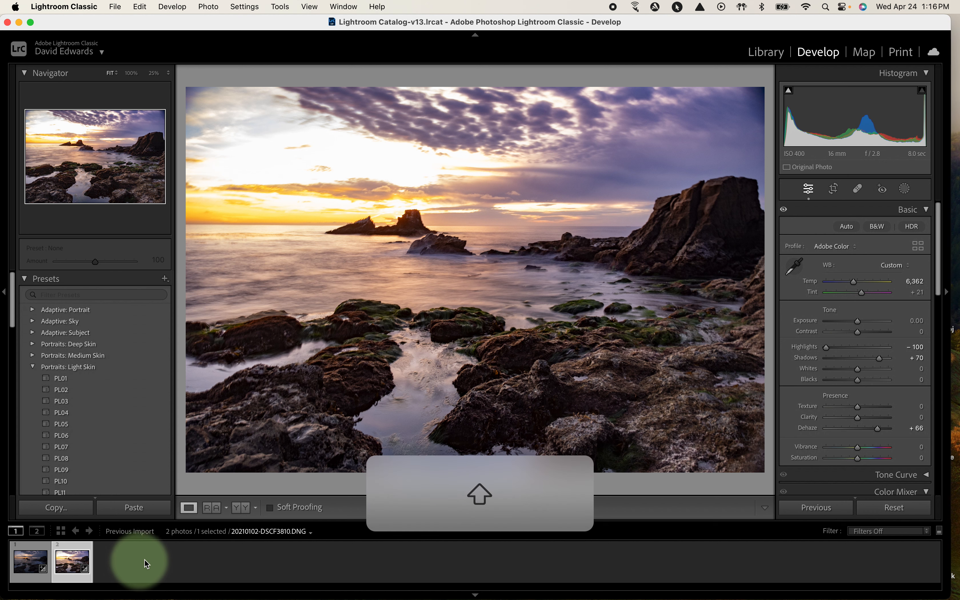
{"action": "left_click", "coordinate": [26, 560]}
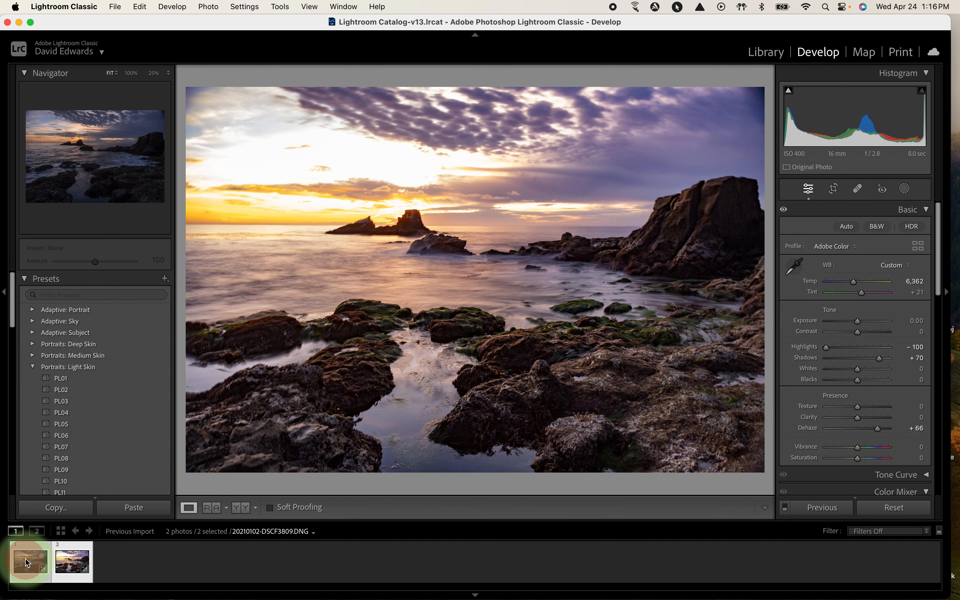
{"action": "left_click", "coordinate": [61, 557], "text": "shift"}
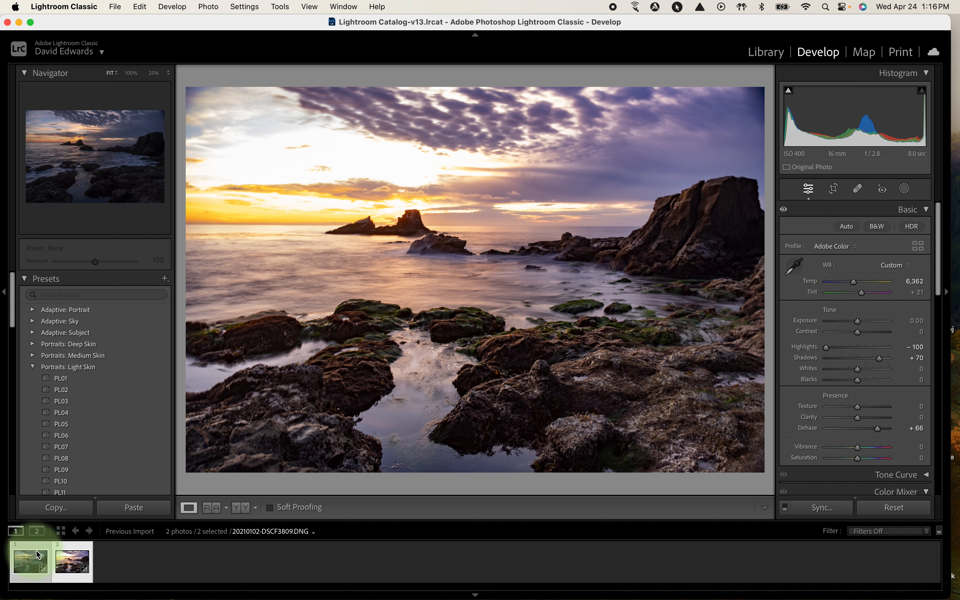
Try to open both selected exposures as layers in Photoshop, and close the resulting document without saving.
{"action": "right_click", "coordinate": [69, 557]}
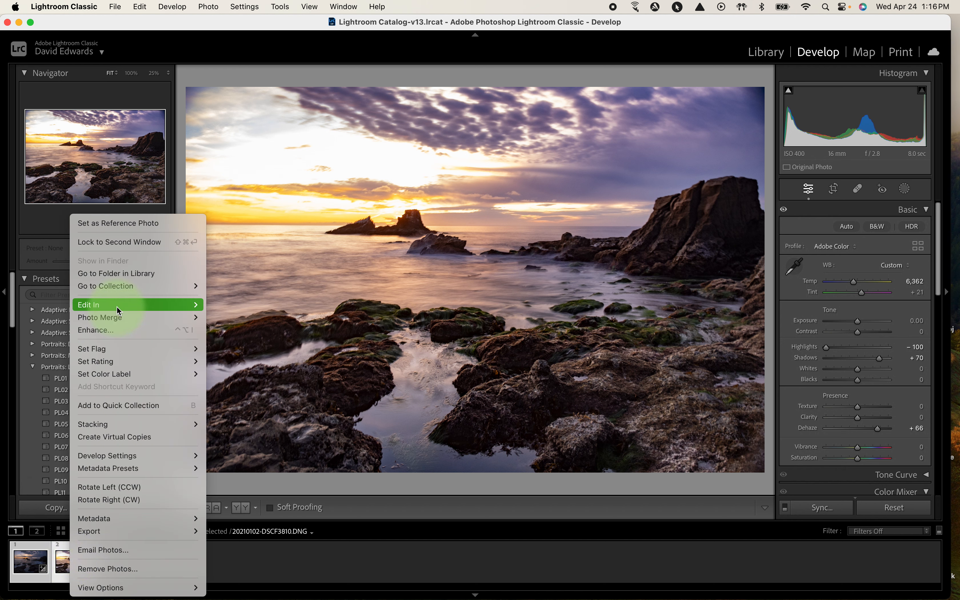
{"action": "mouse_move", "coordinate": [117, 308]}
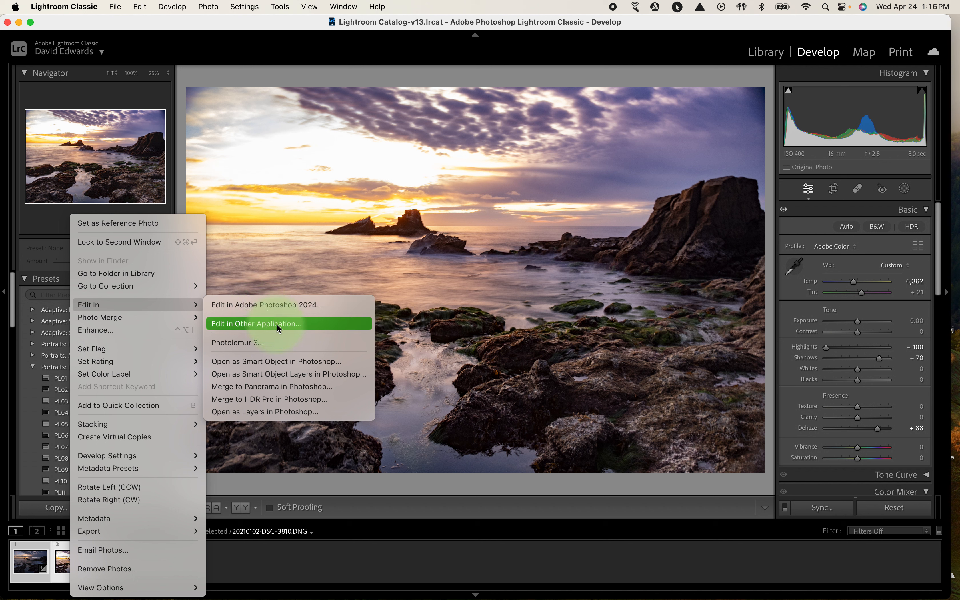
{"action": "left_click", "coordinate": [284, 413]}
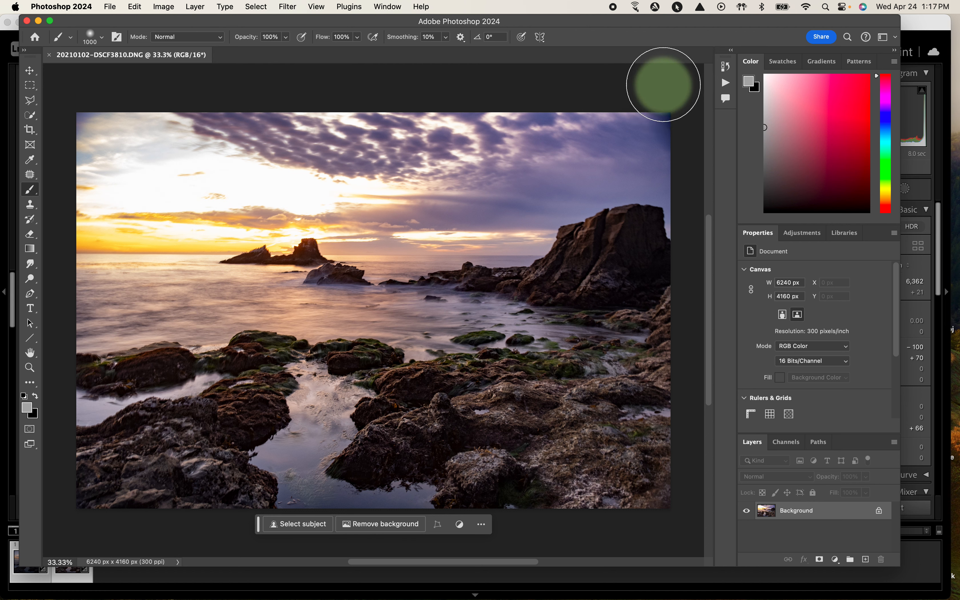
{"action": "left_click", "coordinate": [121, 55]}
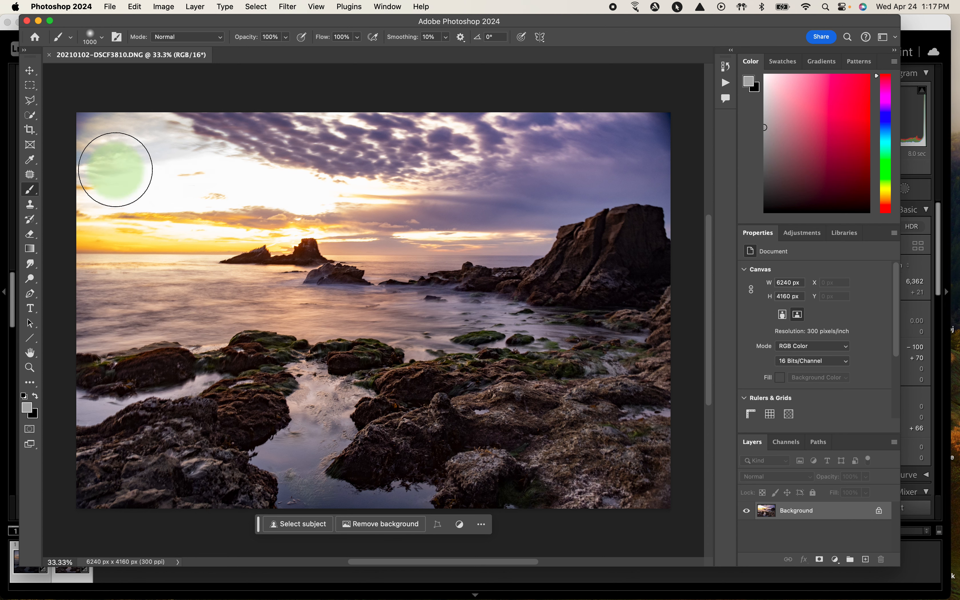
{"action": "left_click", "coordinate": [49, 56]}
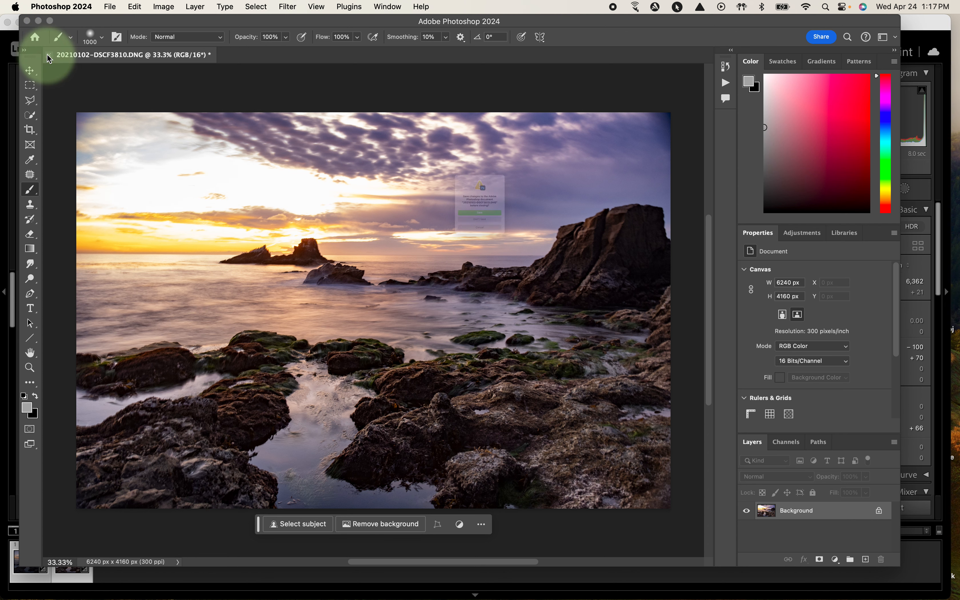
{"action": "left_click", "coordinate": [484, 250]}
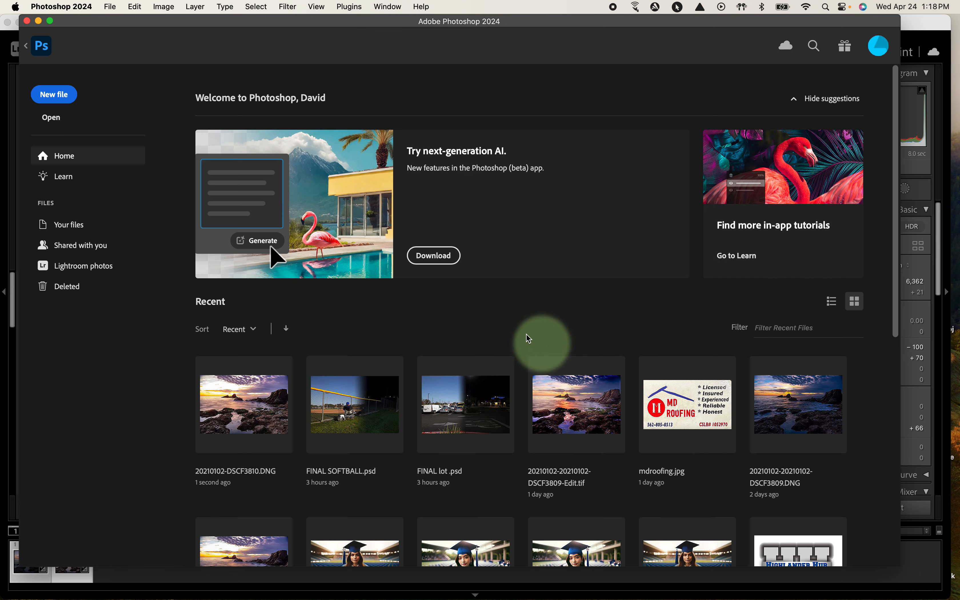
Return to Lightroom Classic and open the two selected seascape exposures as layers in one Photoshop document.
{"action": "left_click", "coordinate": [16, 467]}
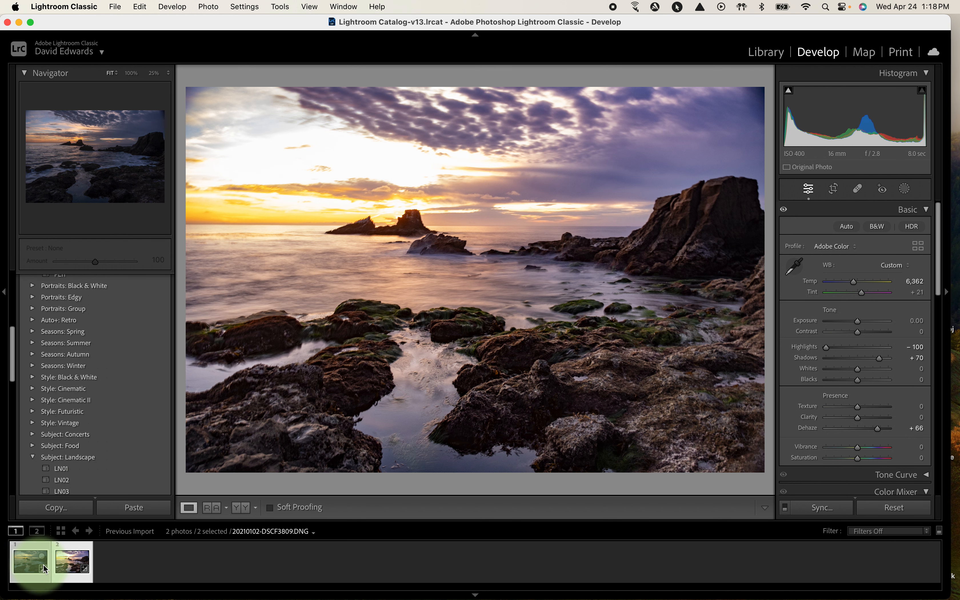
{"action": "right_click", "coordinate": [23, 559]}
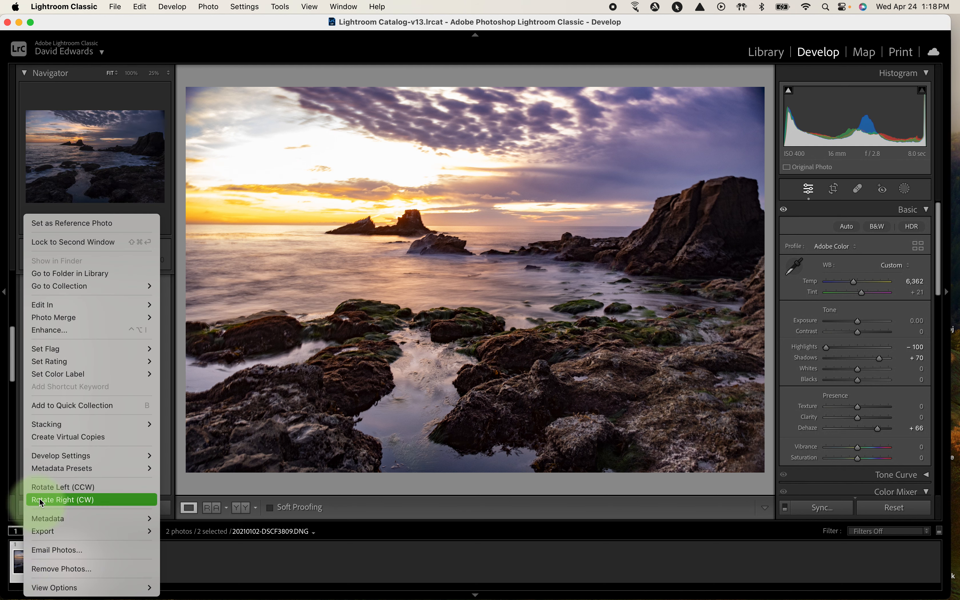
{"action": "mouse_move", "coordinate": [66, 304]}
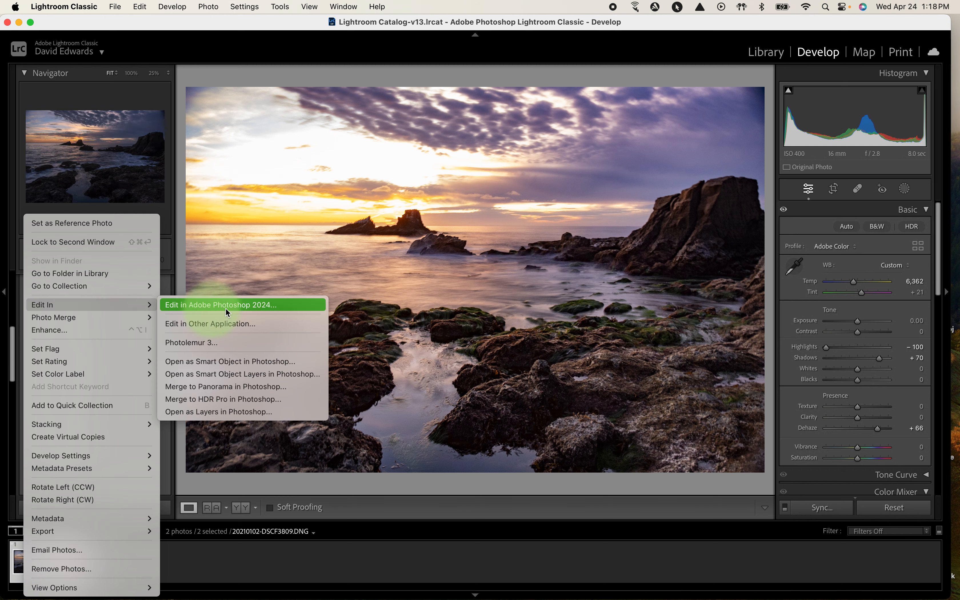
{"action": "left_click", "coordinate": [242, 411]}
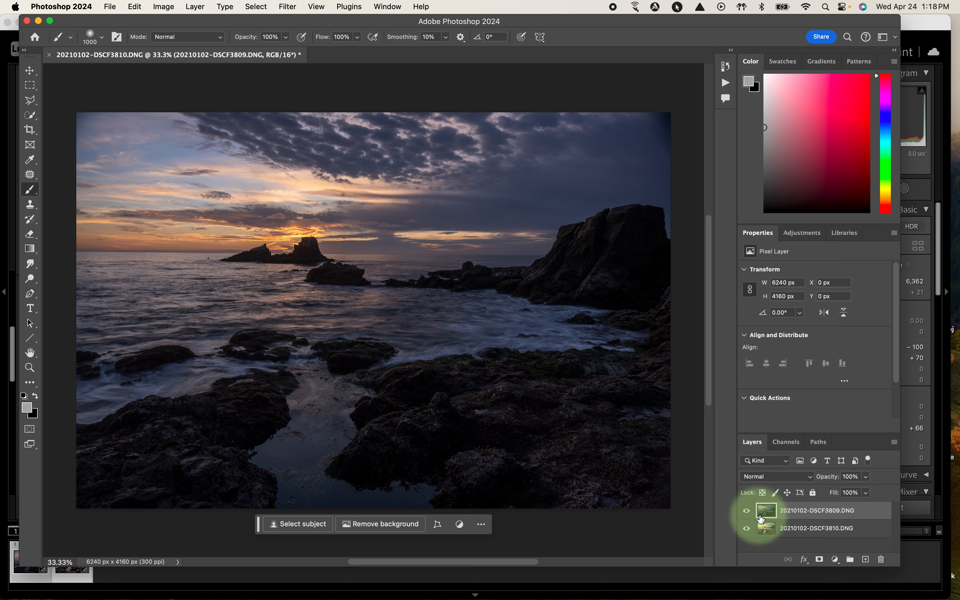
Toggle the visibility of the 20210102-DSCF3809.DNG layer to compare it with the bright exposure beneath.
{"action": "left_click", "coordinate": [746, 511]}
{"action": "left_click", "coordinate": [745, 512]}
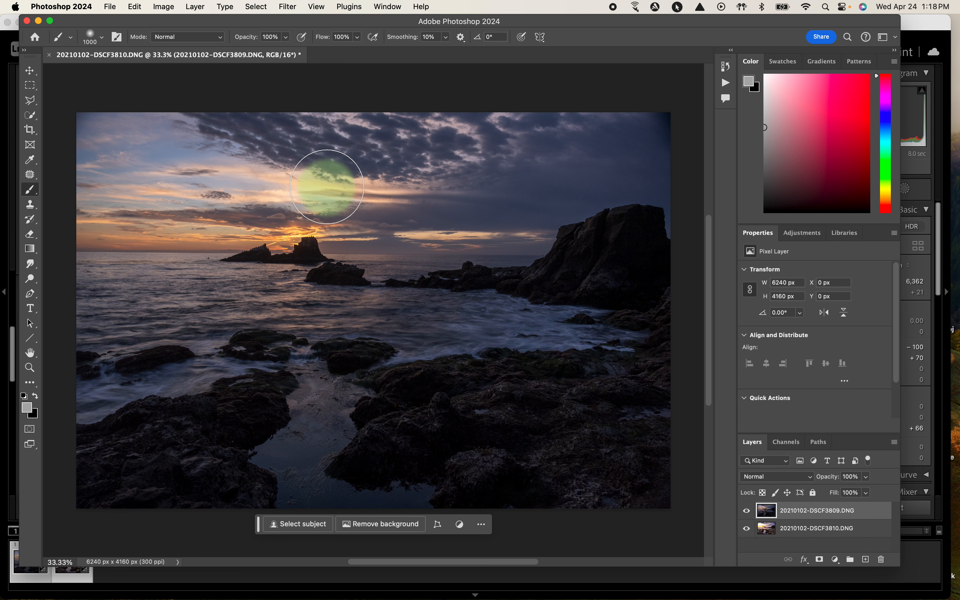
{"action": "left_click", "coordinate": [748, 515]}
{"action": "left_click", "coordinate": [747, 514]}
{"action": "left_click", "coordinate": [746, 511]}
{"action": "left_click", "coordinate": [748, 514]}
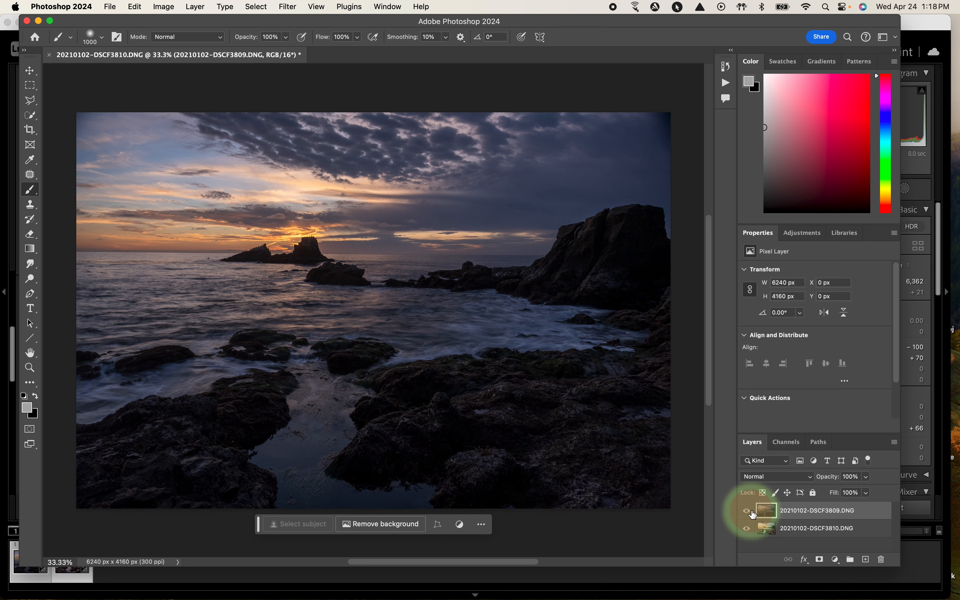
{"action": "mouse_move", "coordinate": [789, 512]}
{"action": "left_mouse_down"}
{"action": "mouse_move", "coordinate": [778, 533]}
{"action": "mouse_move", "coordinate": [786, 540]}
{"action": "mouse_move", "coordinate": [789, 508]}
{"action": "left_mouse_up"}
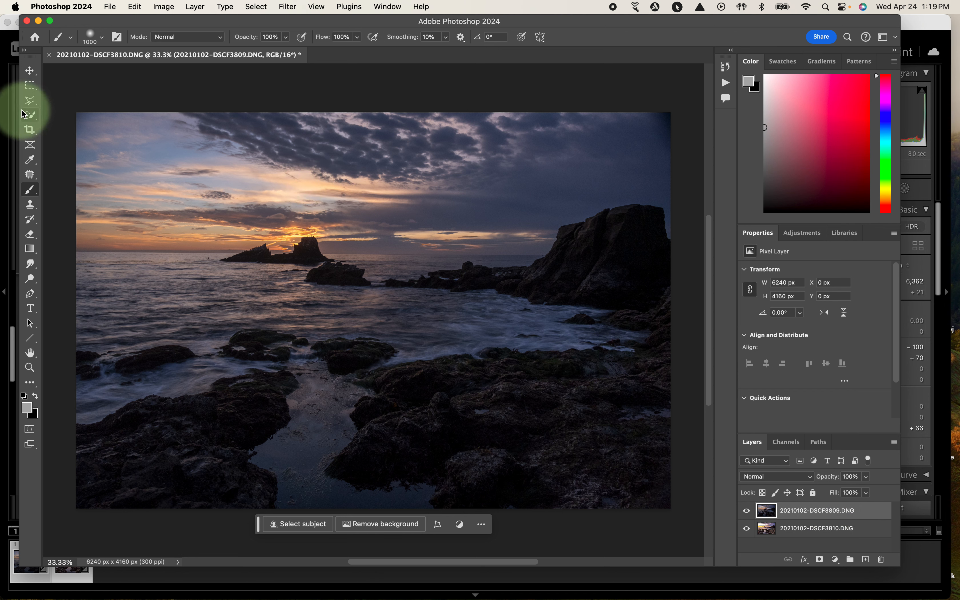
Select the whole sky on the dark exposure's layer with the Object Selection tool.
{"action": "left_click", "coordinate": [31, 117]}
{"action": "mouse_move", "coordinate": [31, 116]}
{"action": "left_mouse_down"}
{"action": "mouse_move", "coordinate": [115, 134]}
{"action": "mouse_move", "coordinate": [80, 115]}
{"action": "mouse_move", "coordinate": [41, 117]}
{"action": "mouse_move", "coordinate": [55, 115]}
{"action": "left_mouse_up"}
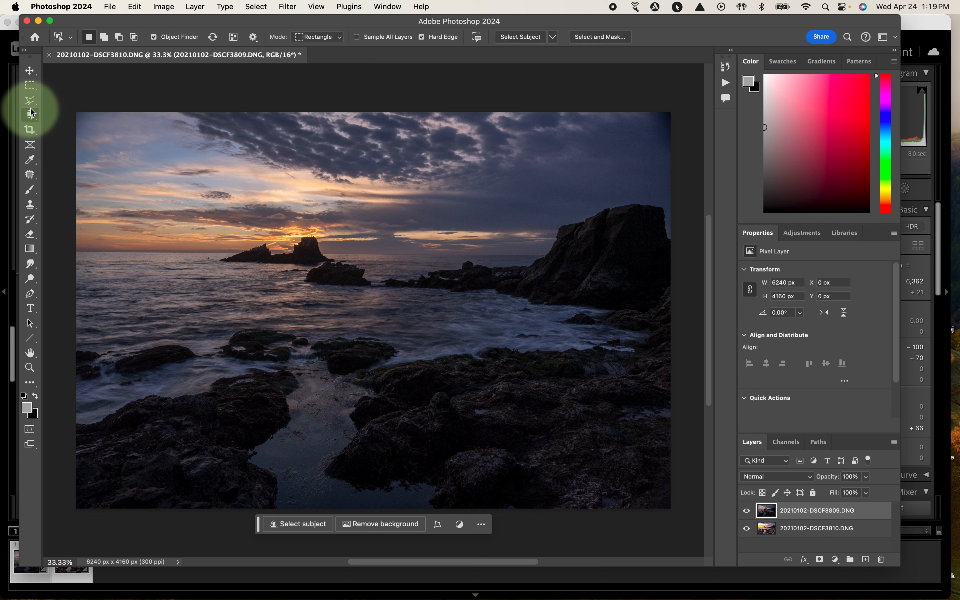
{"action": "right_click", "coordinate": [31, 97]}
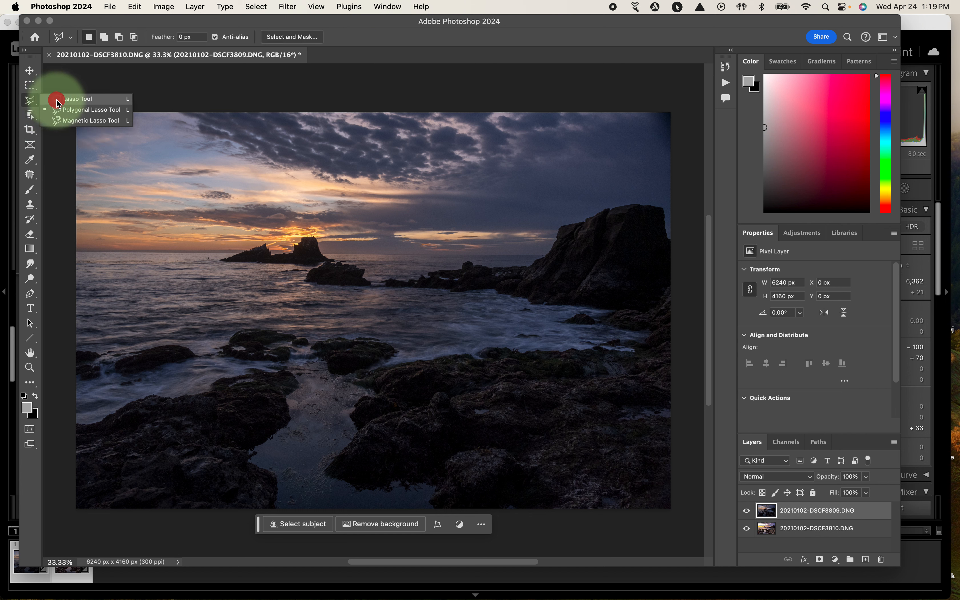
{"action": "left_click", "coordinate": [77, 99]}
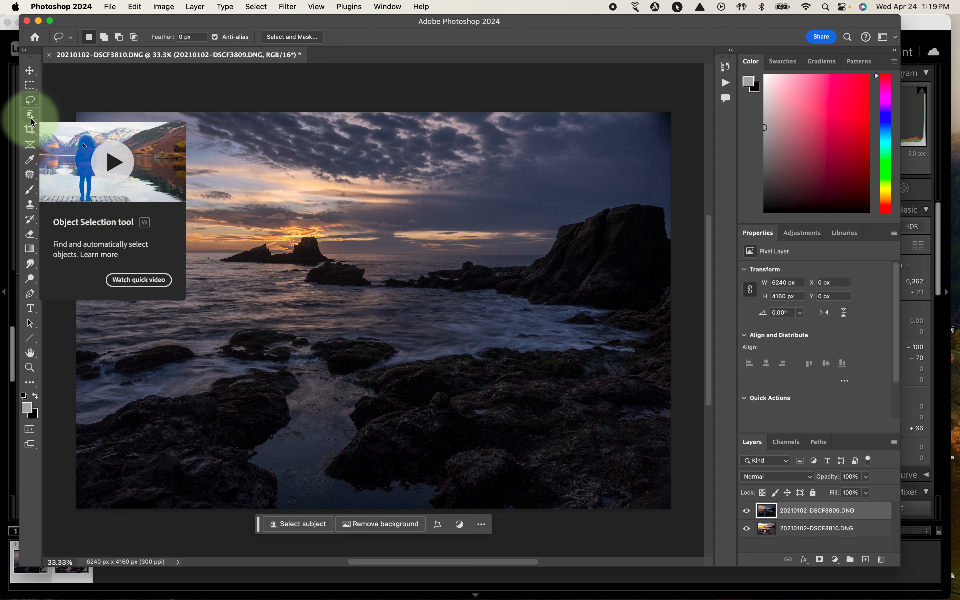
{"action": "mouse_move", "coordinate": [32, 119]}
{"action": "left_mouse_down"}
{"action": "mouse_move", "coordinate": [75, 133]}
{"action": "mouse_move", "coordinate": [88, 125]}
{"action": "mouse_move", "coordinate": [47, 120]}
{"action": "mouse_move", "coordinate": [75, 117]}
{"action": "left_mouse_up"}
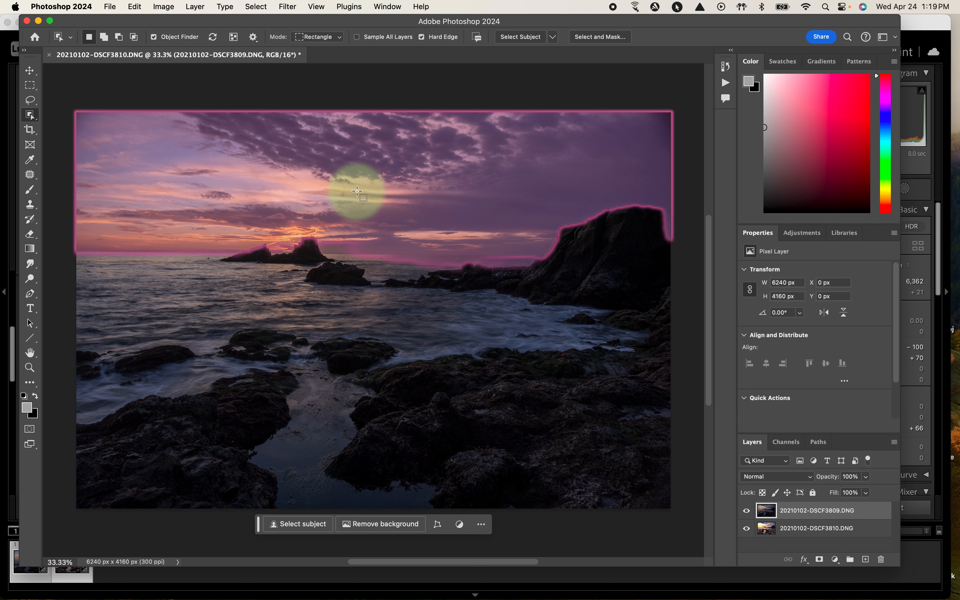
{"action": "left_click", "coordinate": [288, 182]}
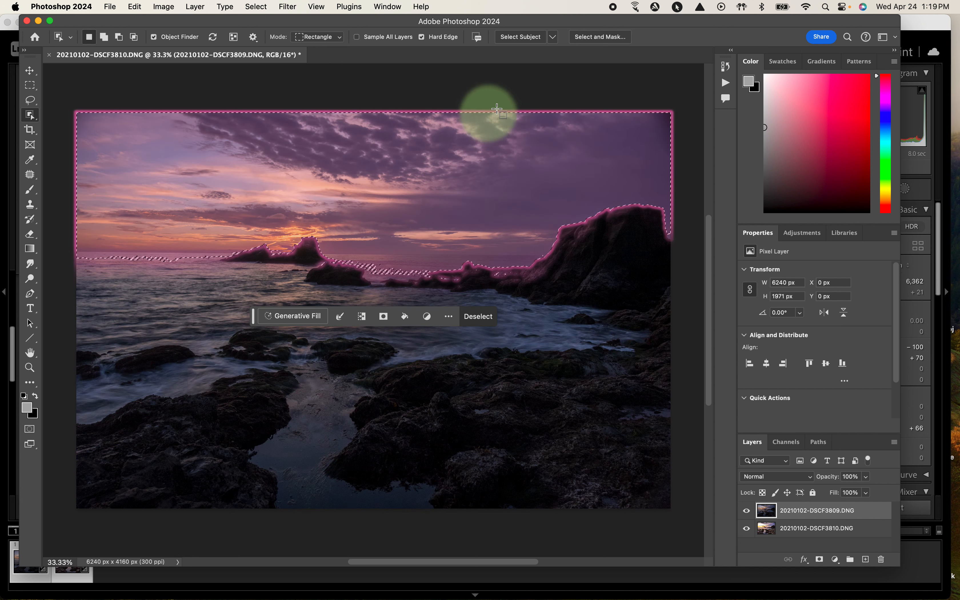
Open the sky selection in Select and Mask, keep the red Overlay view and set its opacity to 40%.
{"action": "left_click", "coordinate": [600, 37]}
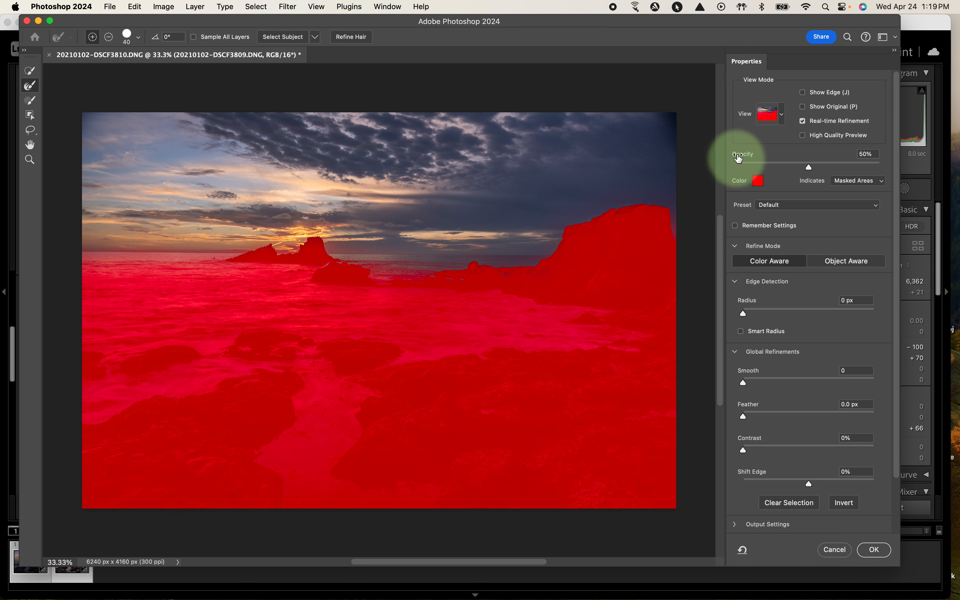
{"action": "left_click", "coordinate": [778, 116]}
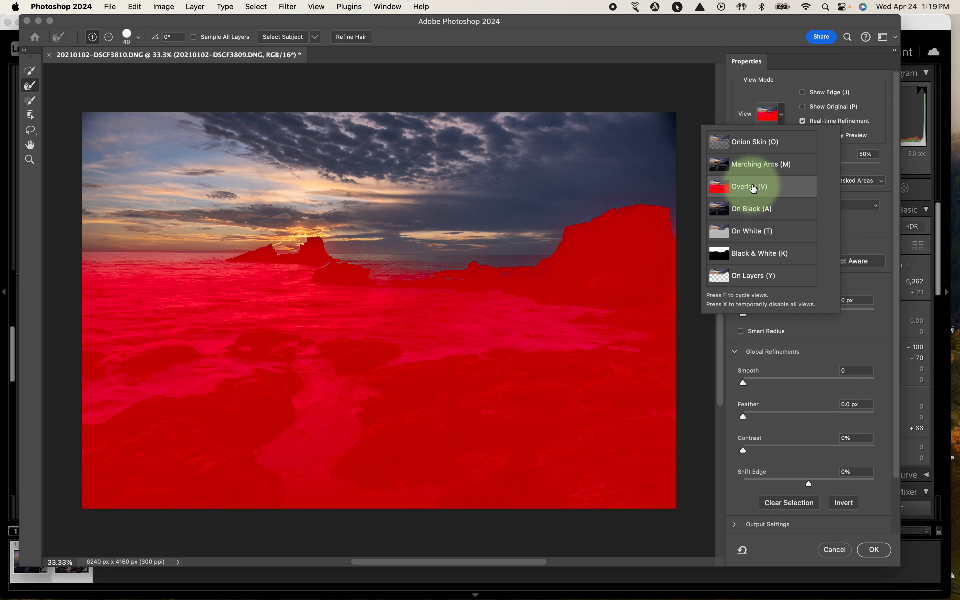
{"action": "left_click", "coordinate": [789, 79]}
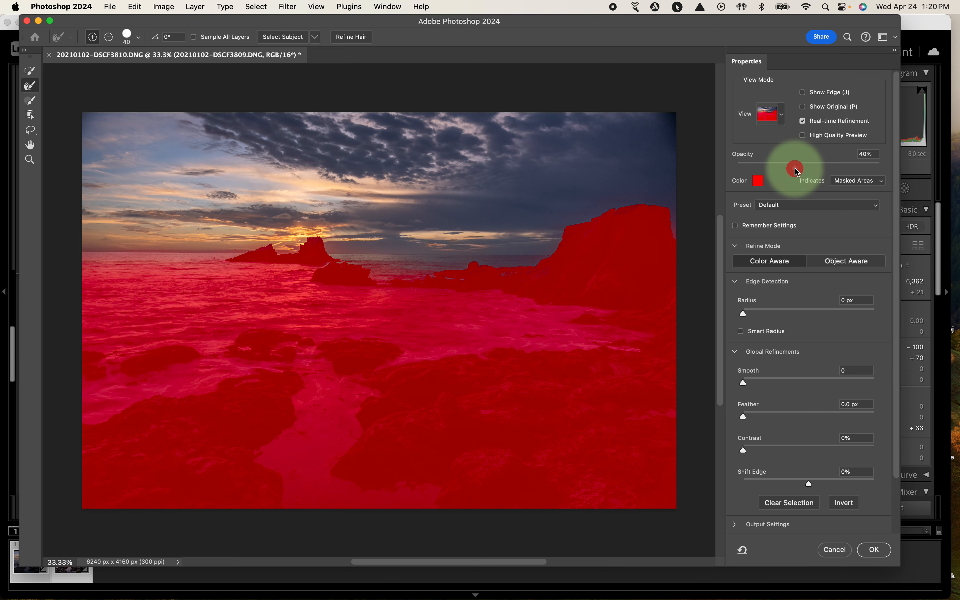
{"action": "left_click", "coordinate": [796, 170]}
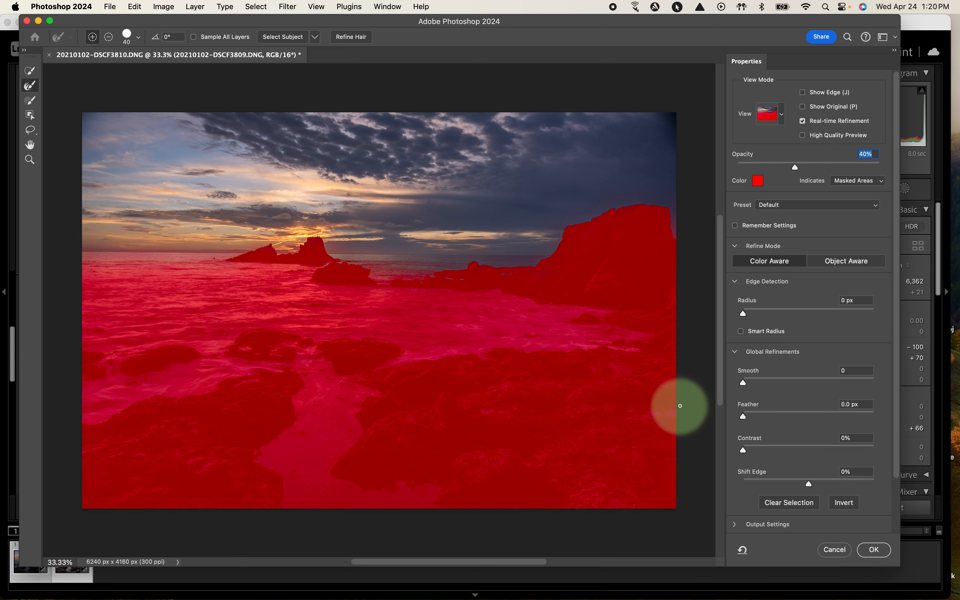
Inspect the sky selection's edge closely along the horizon and around the rocks.
{"action": "key", "text": "super+equal"}
{"action": "key", "text": "super+equal"}
{"action": "key", "text": "super+equal"}
{"action": "key", "text": "space"}
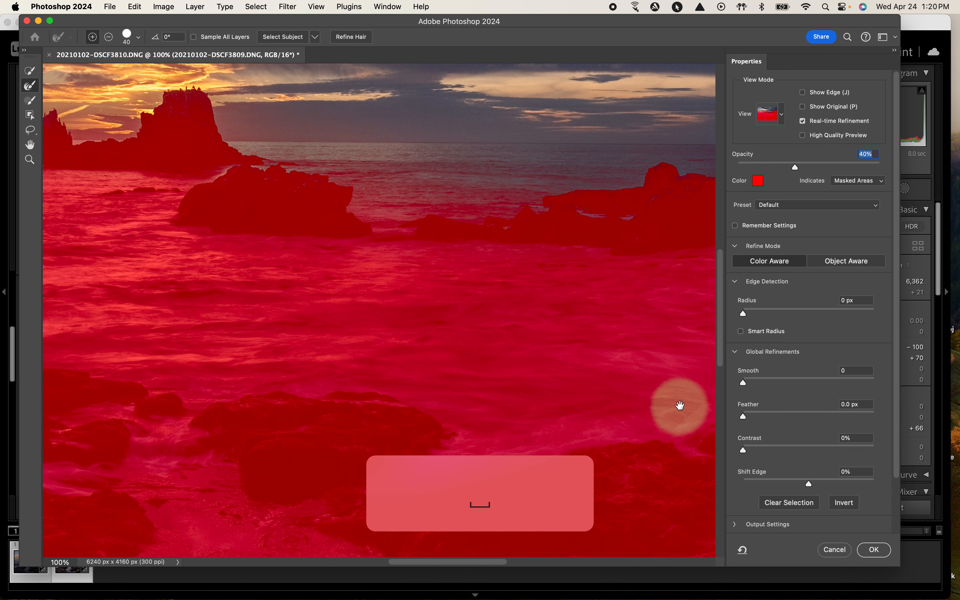
{"action": "left_click_drag", "start_coordinate": [171, 218], "coordinate": [634, 268]}
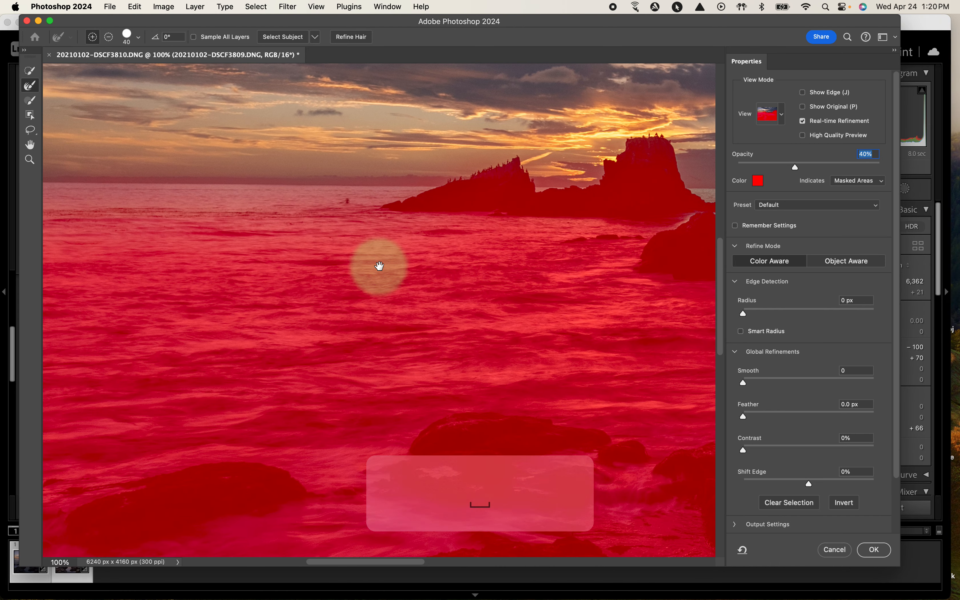
{"action": "left_click_drag", "start_coordinate": [380, 266], "coordinate": [597, 263]}
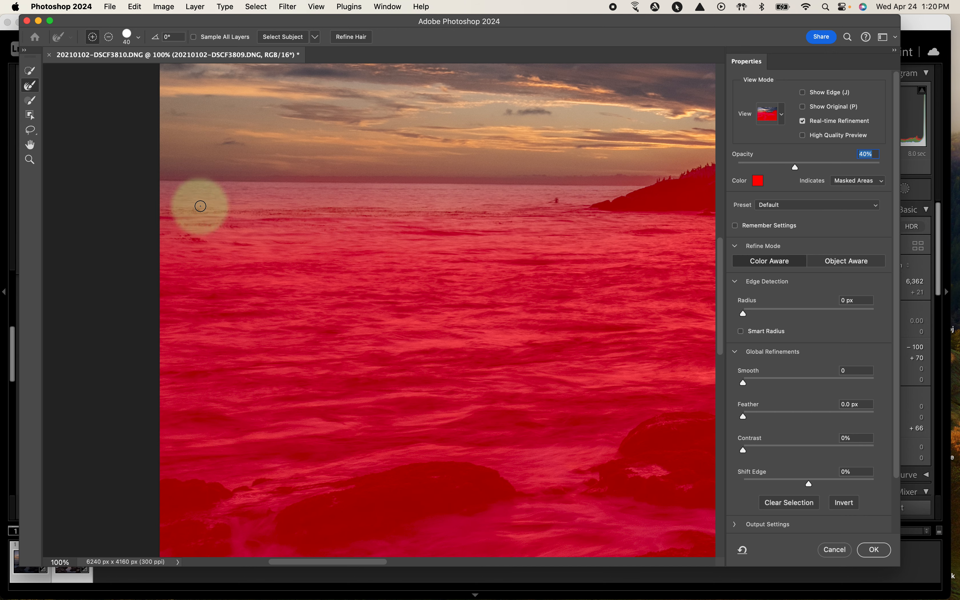
{"action": "key", "text": "space"}
{"action": "left_click_drag", "start_coordinate": [649, 263], "coordinate": [163, 296]}
{"action": "left_click_drag", "start_coordinate": [597, 260], "coordinate": [395, 309]}
{"action": "left_click_drag", "start_coordinate": [545, 309], "coordinate": [714, 316]}
{"action": "left_click_drag", "start_coordinate": [183, 355], "coordinate": [352, 357]}
{"action": "key", "text": "super+minus"}
{"action": "key", "text": "super+minus"}
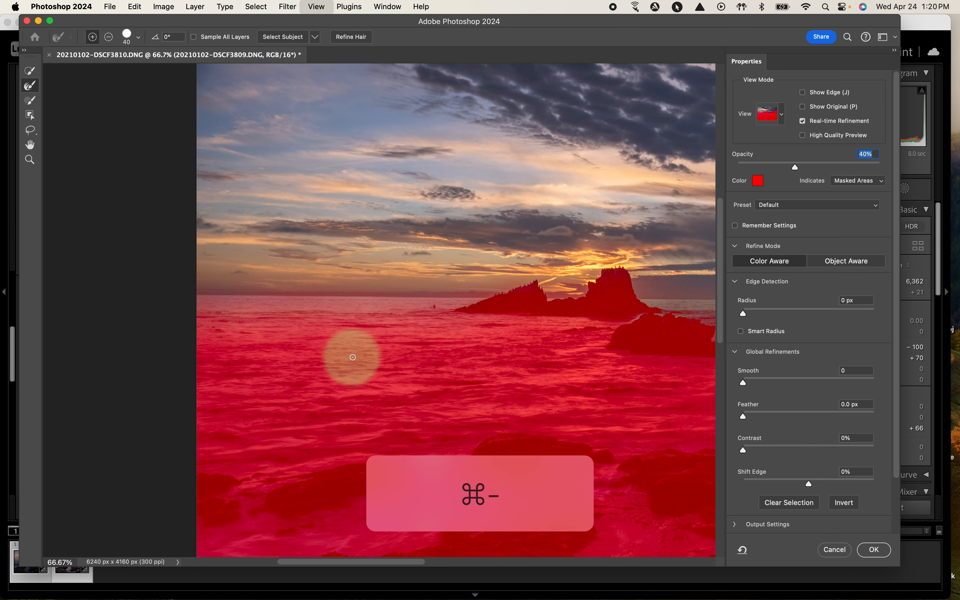
Switch to the Polygonal Lasso tool for correcting the sky selection along the horizon.
{"action": "key", "text": "space"}
{"action": "mouse_move", "coordinate": [542, 362]}
{"action": "left_mouse_down"}
{"action": "mouse_move", "coordinate": [268, 347]}
{"action": "mouse_move", "coordinate": [451, 341]}
{"action": "mouse_move", "coordinate": [367, 336]}
{"action": "left_mouse_up"}
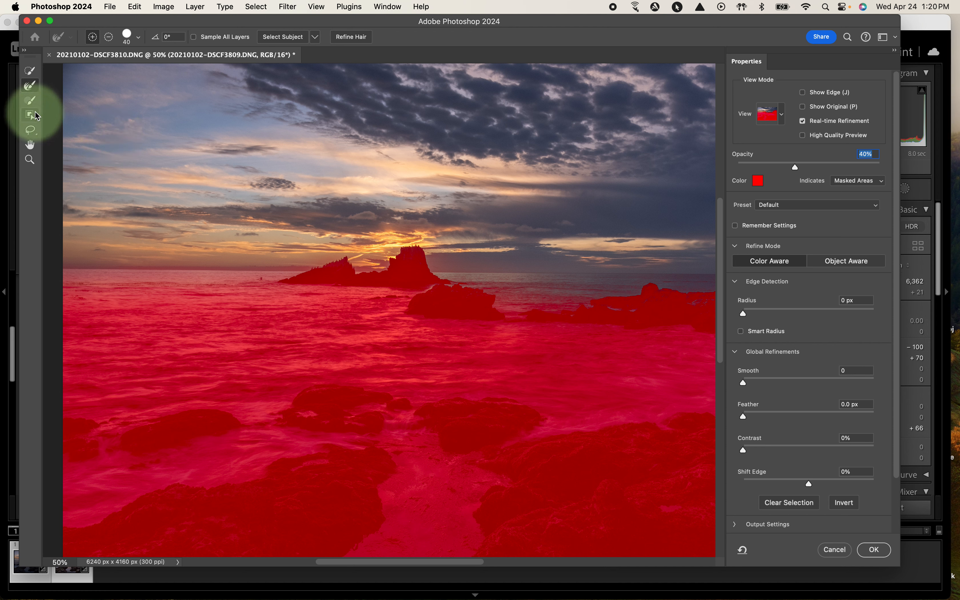
{"action": "left_click_drag", "start_coordinate": [31, 132], "coordinate": [70, 142]}
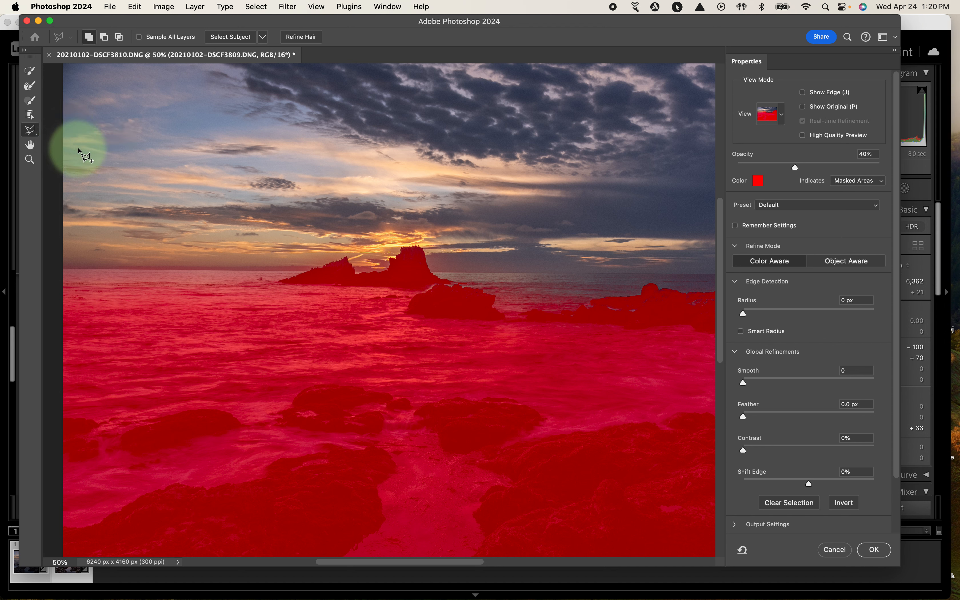
Try outlining the sea below the horizon with the Polygonal Lasso in add mode, and undo the result.
{"action": "left_click", "coordinate": [62, 270]}
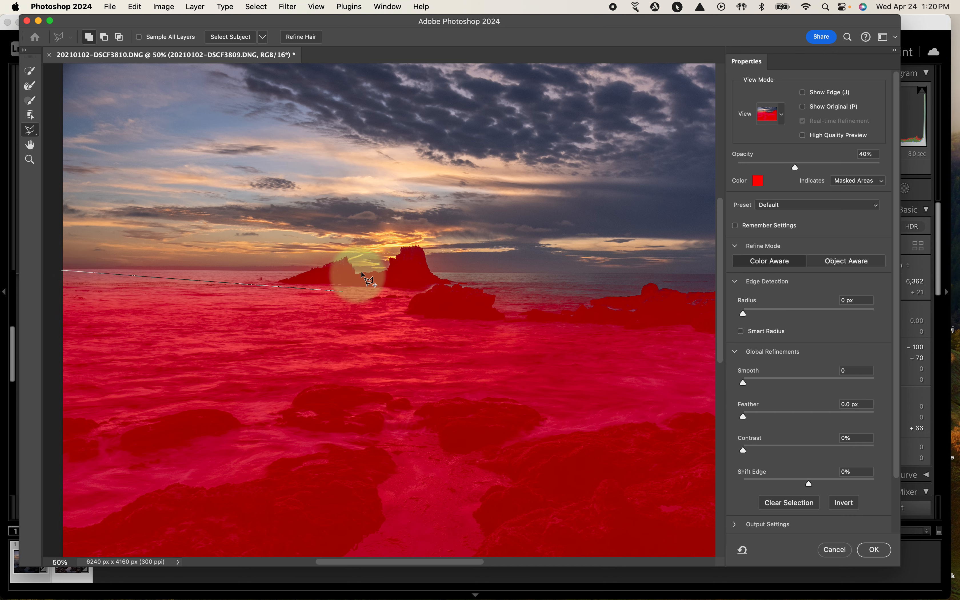
{"action": "scroll", "coordinate": [575, 173], "scroll_direction": "right", "scroll_amount": 5}
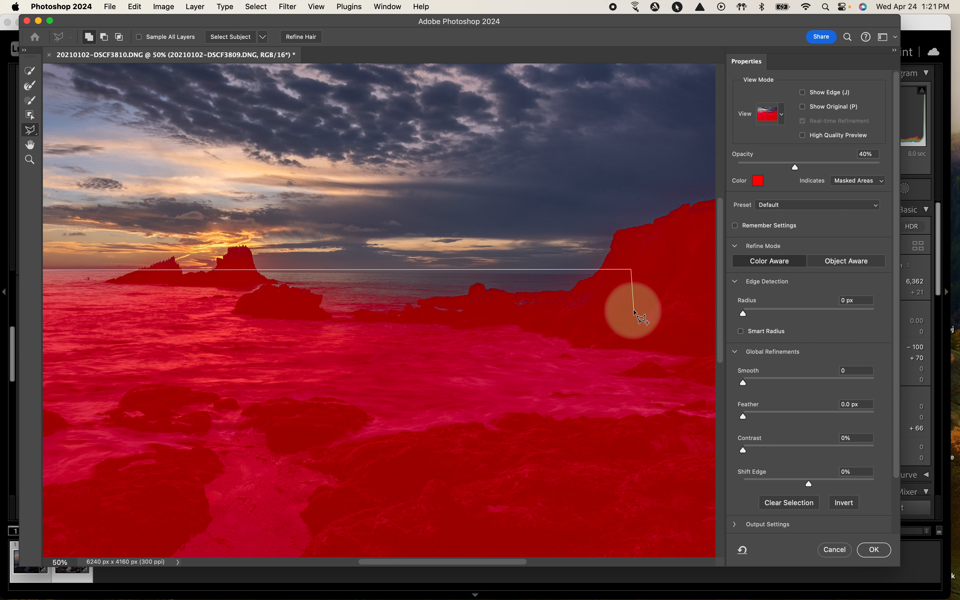
{"action": "left_click", "coordinate": [520, 452]}
{"action": "key", "text": "space"}
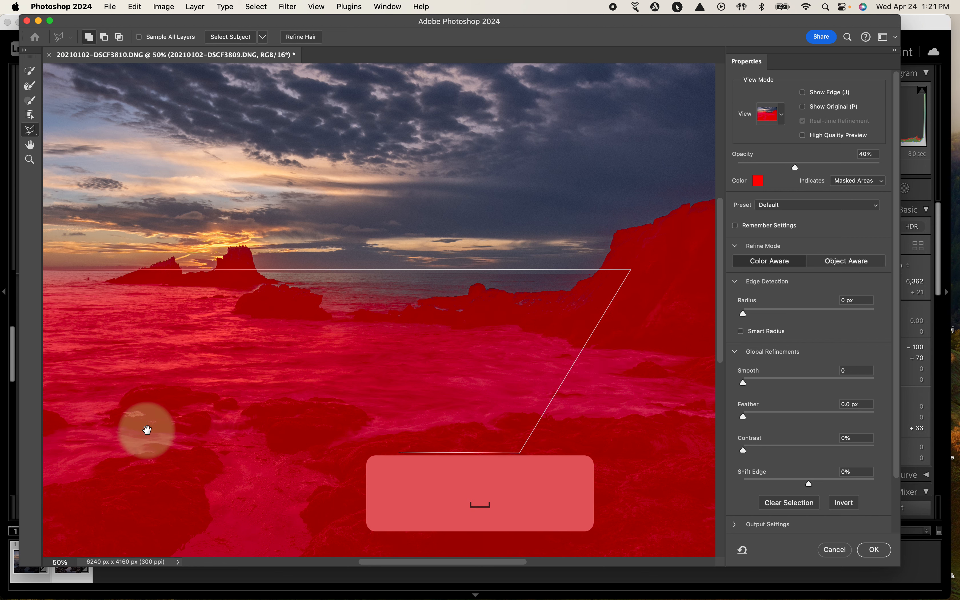
{"action": "left_click_drag", "start_coordinate": [147, 429], "coordinate": [550, 397]}
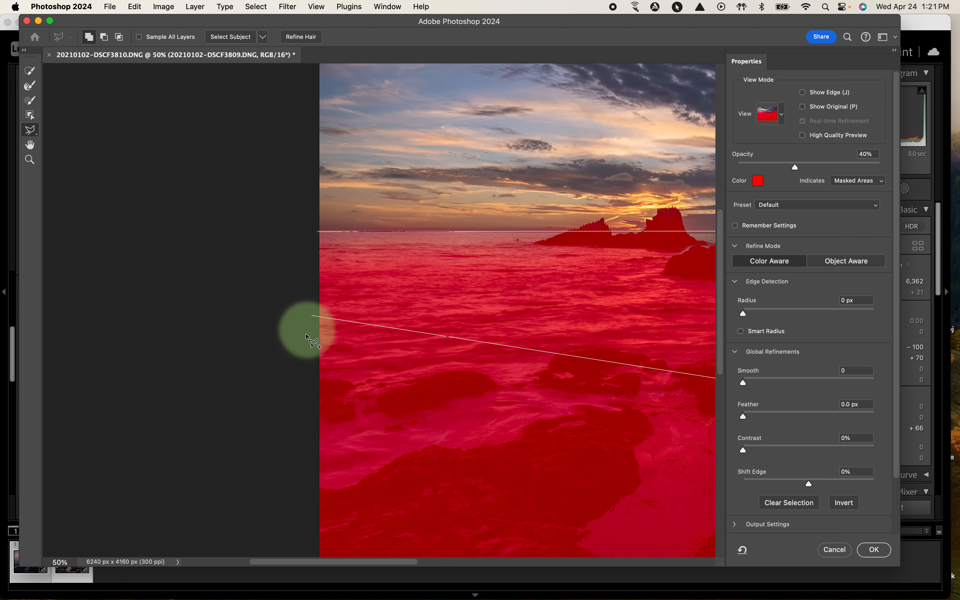
{"action": "left_click", "coordinate": [296, 359]}
{"action": "left_click", "coordinate": [318, 232]}
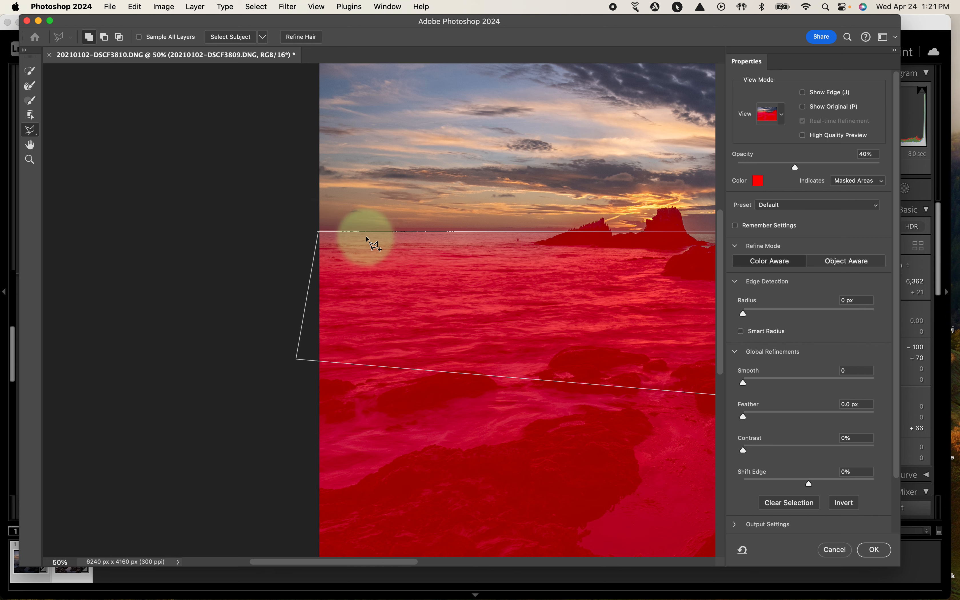
{"action": "key", "text": "space"}
{"action": "left_click_drag", "start_coordinate": [613, 305], "coordinate": [150, 304]}
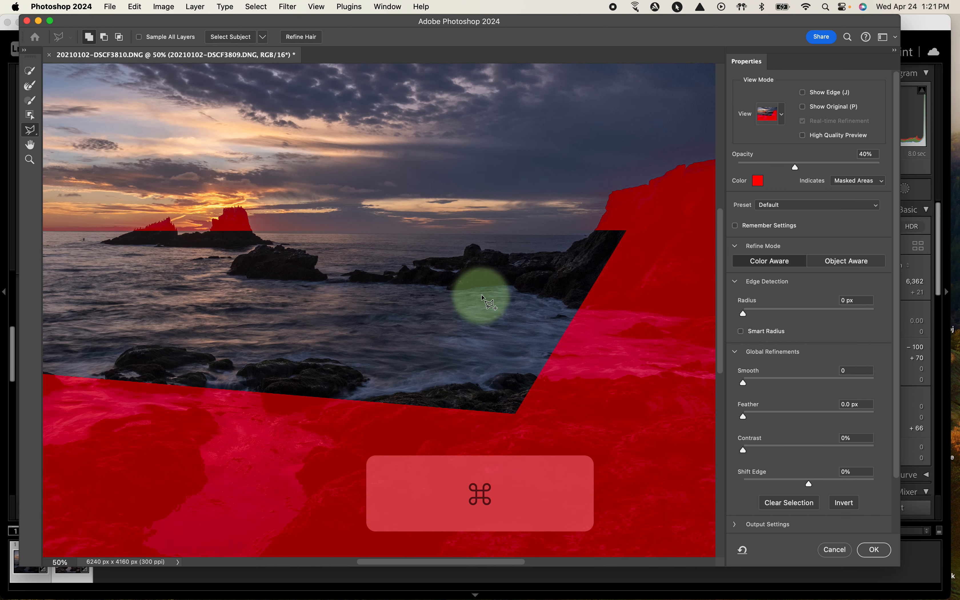
{"action": "key", "text": "super+z"}
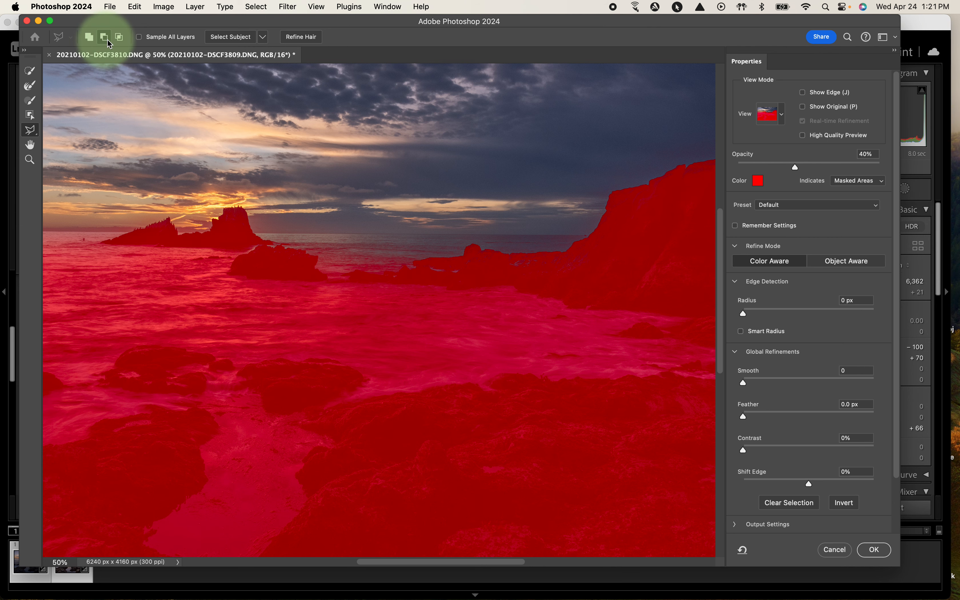
Subtract the sea below the horizon from the selection with a Polygonal Lasso outline running from the photo's left edge to the headland.
{"action": "key", "text": "space"}
{"action": "left_click_drag", "start_coordinate": [253, 268], "coordinate": [482, 317]}
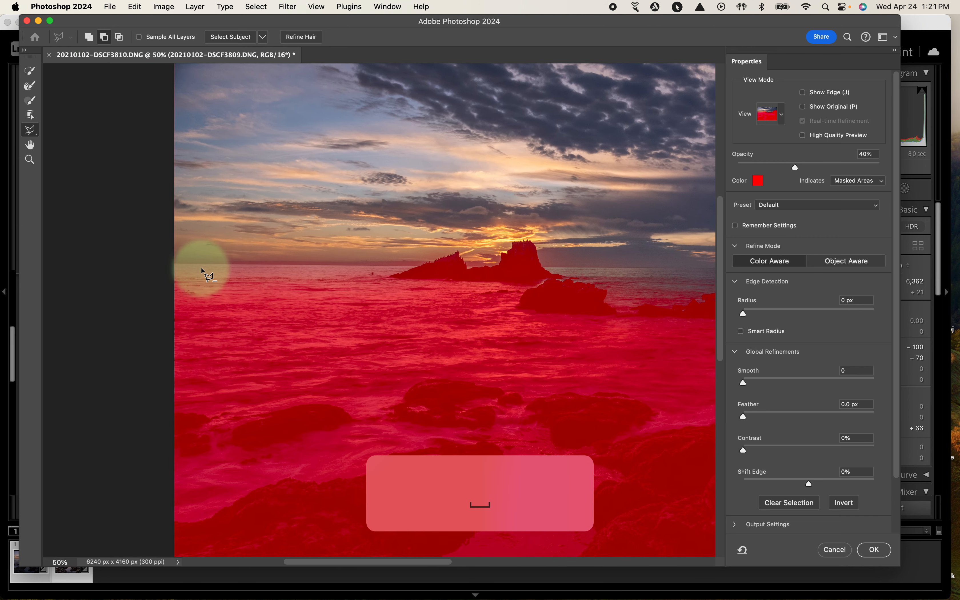
{"action": "left_click", "coordinate": [168, 265]}
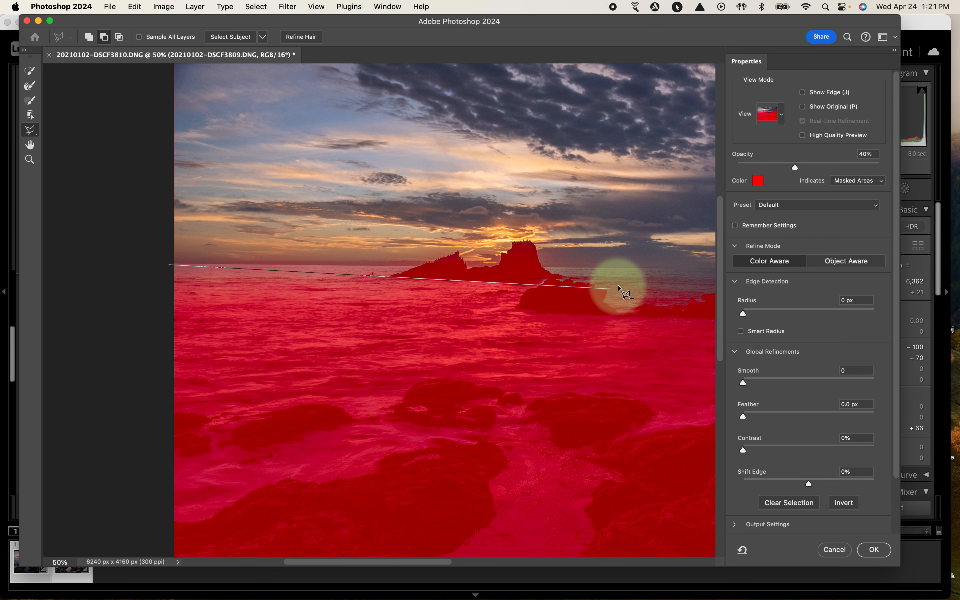
{"action": "key", "text": "space"}
{"action": "left_click_drag", "start_coordinate": [634, 281], "coordinate": [250, 280]}
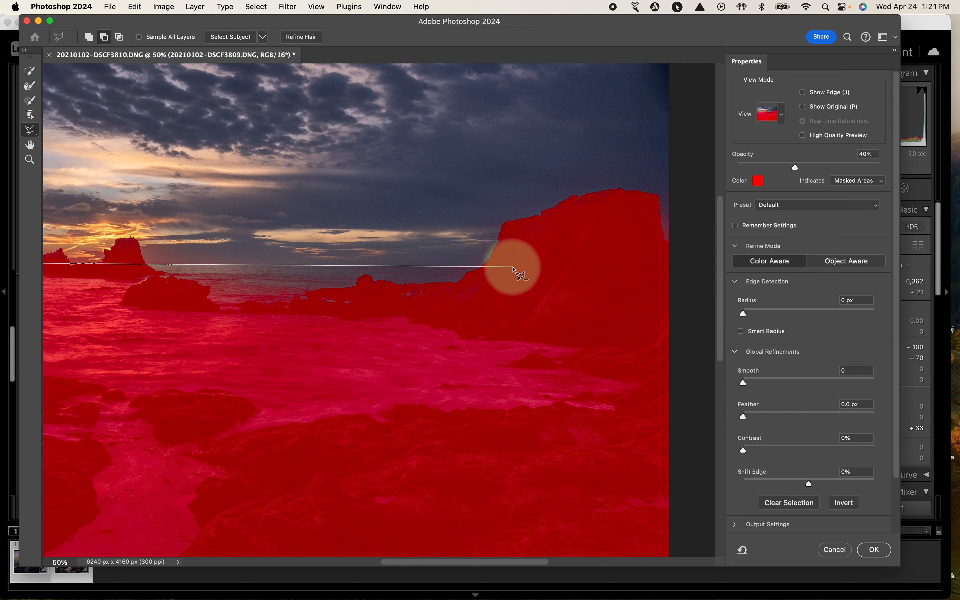
{"action": "left_click", "coordinate": [512, 267]}
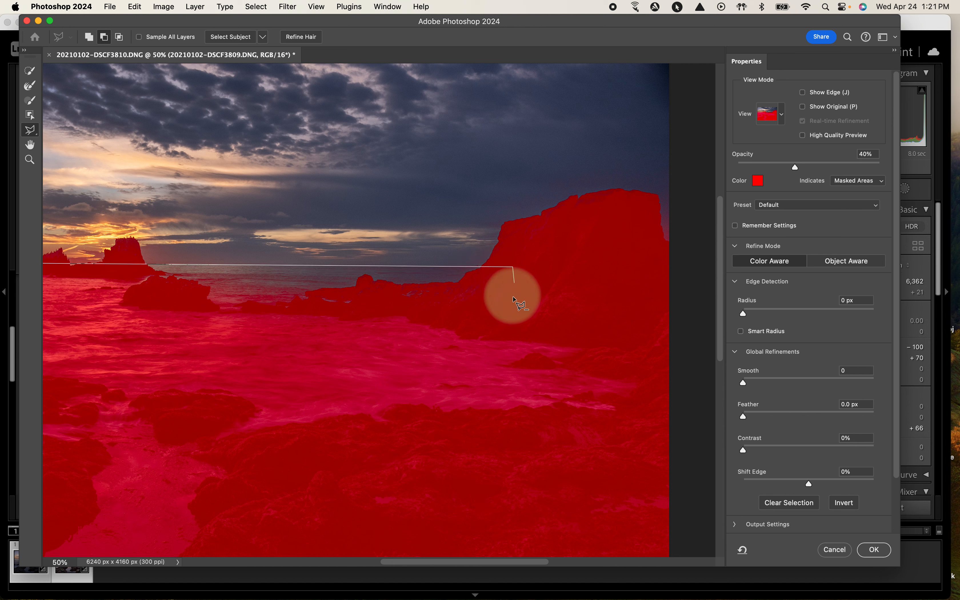
{"action": "left_click", "coordinate": [419, 475]}
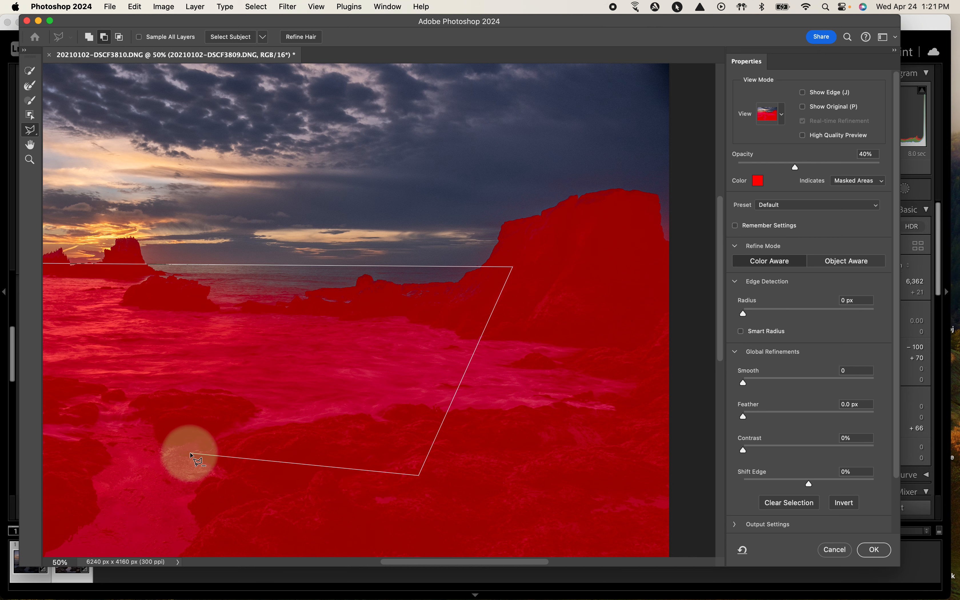
{"action": "key", "text": "space"}
{"action": "left_click_drag", "start_coordinate": [185, 453], "coordinate": [394, 450]}
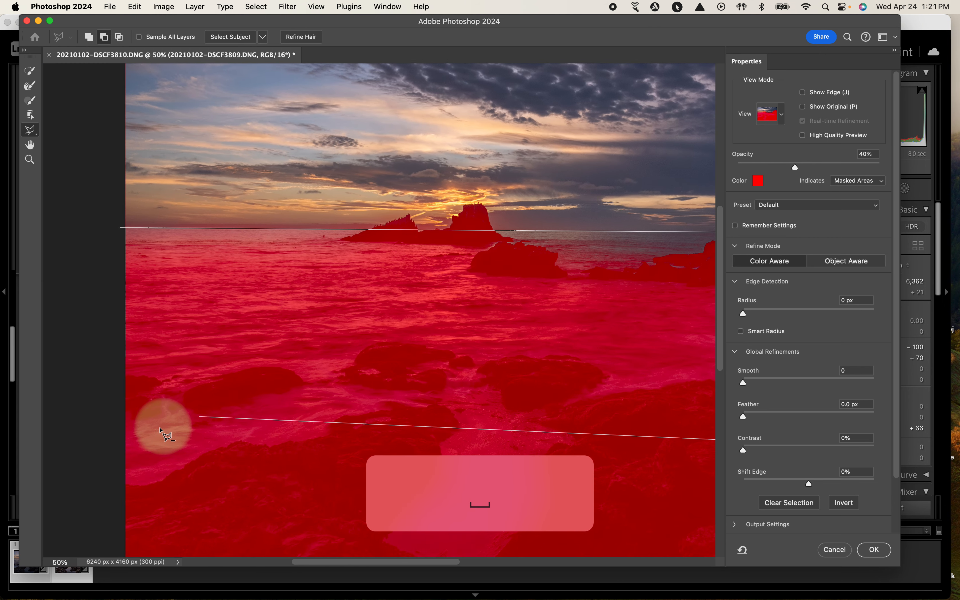
{"action": "left_click", "coordinate": [119, 435]}
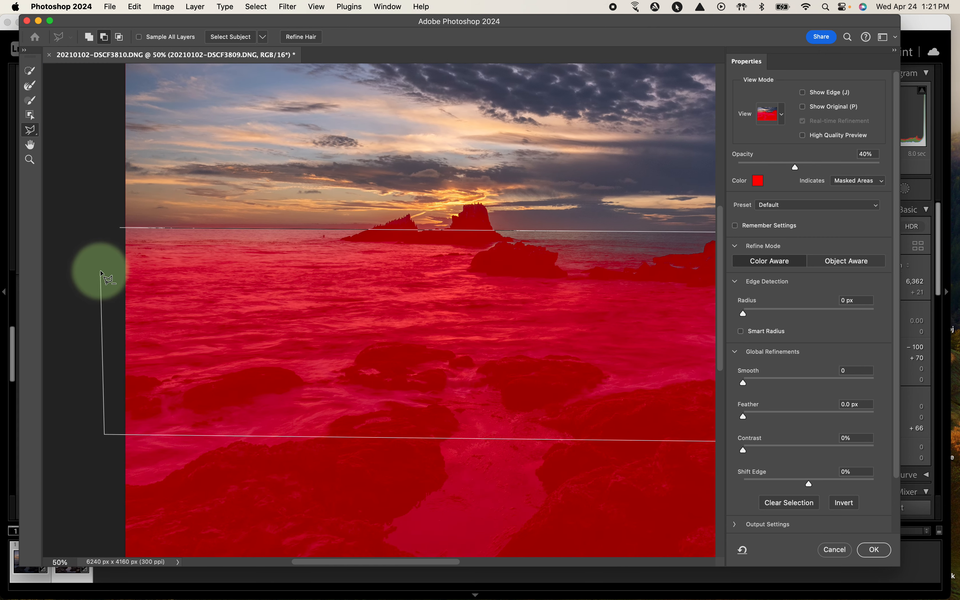
{"action": "left_click", "coordinate": [119, 230]}
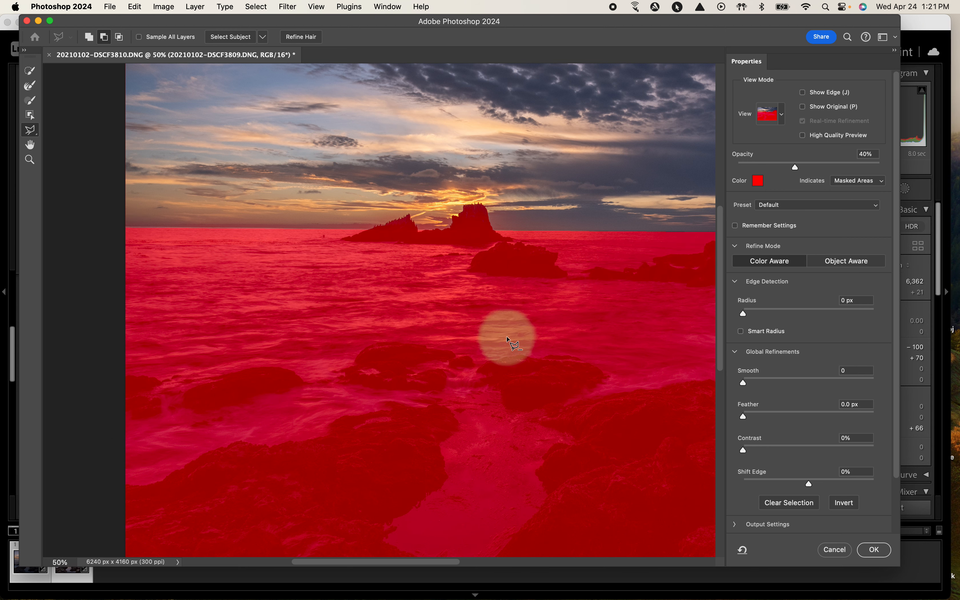
Inspect the corrected selection edge along the horizon, the headland and the sea rocks at up to 200% magnification.
{"action": "key", "text": "space"}
{"action": "left_click_drag", "start_coordinate": [589, 322], "coordinate": [249, 340]}
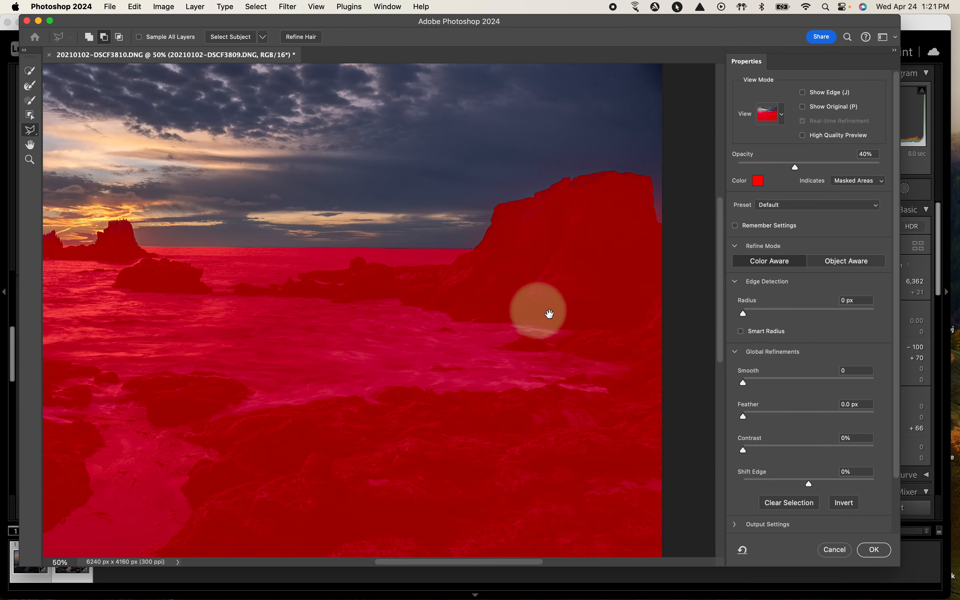
{"action": "left_click_drag", "start_coordinate": [602, 303], "coordinate": [424, 389]}
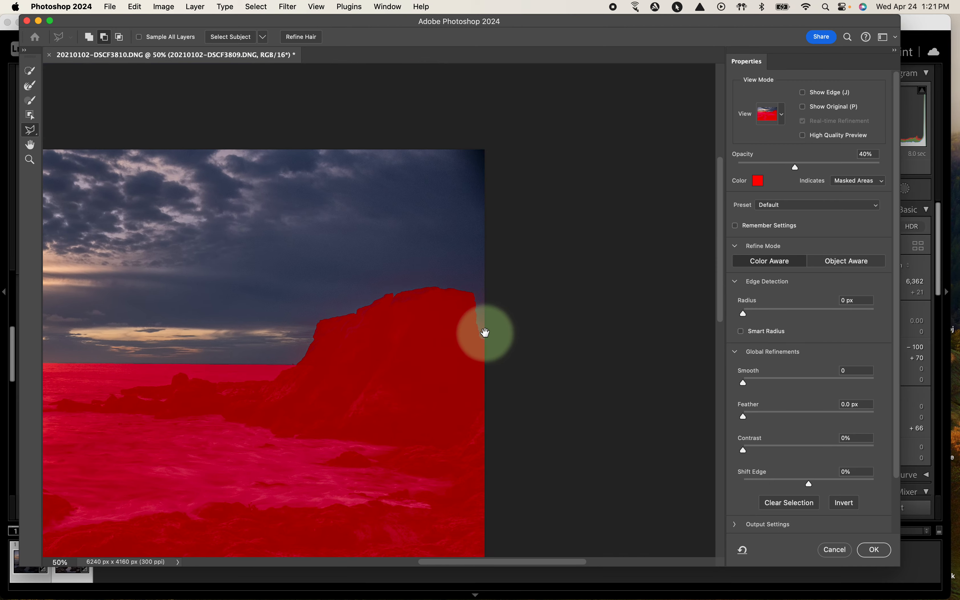
{"action": "left_click_drag", "start_coordinate": [188, 437], "coordinate": [423, 438]}
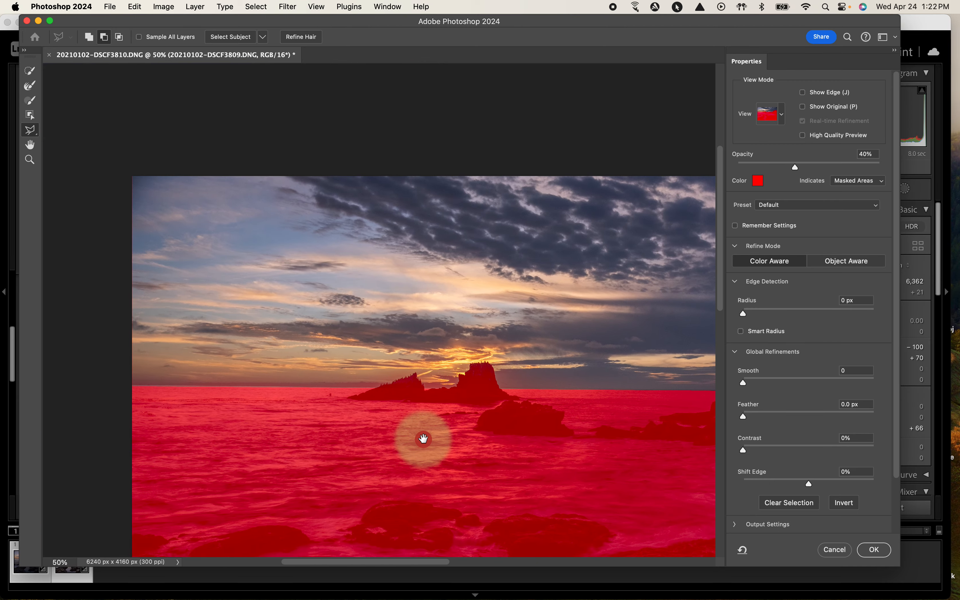
{"action": "left_click_drag", "start_coordinate": [475, 408], "coordinate": [466, 427]}
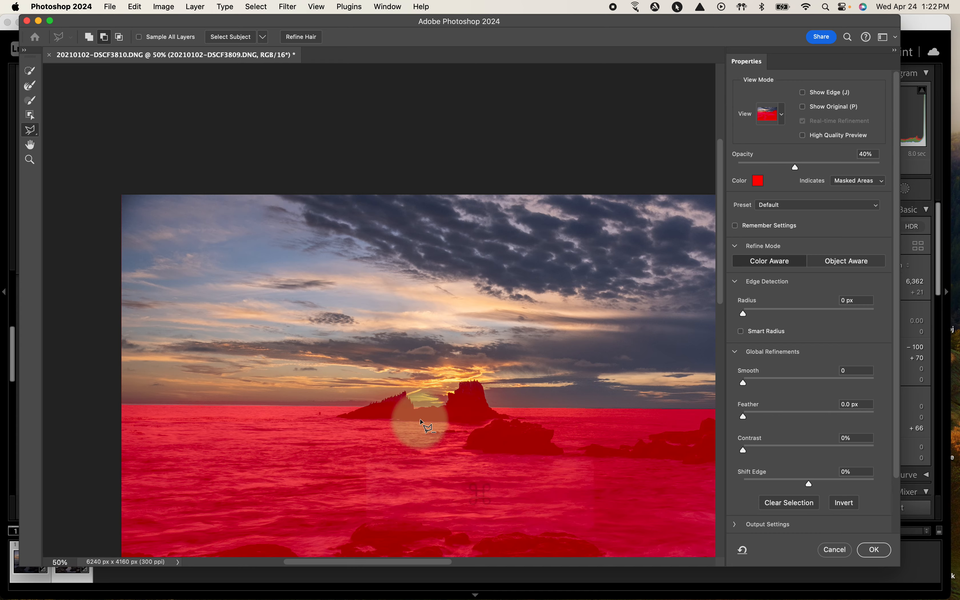
{"action": "key", "text": "super+equal"}
{"action": "key", "text": "super+equal"}
{"action": "key", "text": "super+equal"}
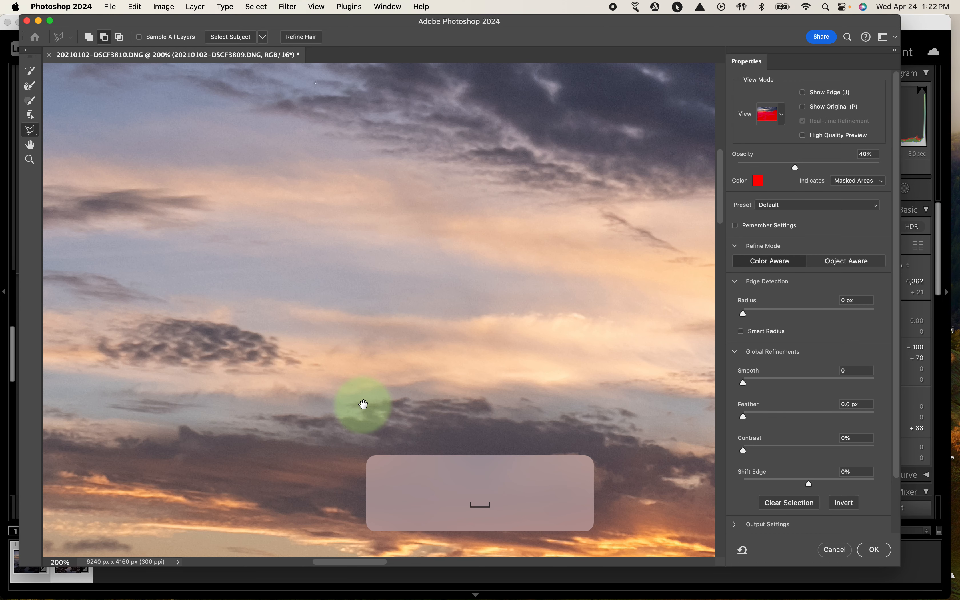
{"action": "left_click_drag", "start_coordinate": [364, 403], "coordinate": [227, 109]}
{"action": "left_click_drag", "start_coordinate": [408, 345], "coordinate": [411, 249]}
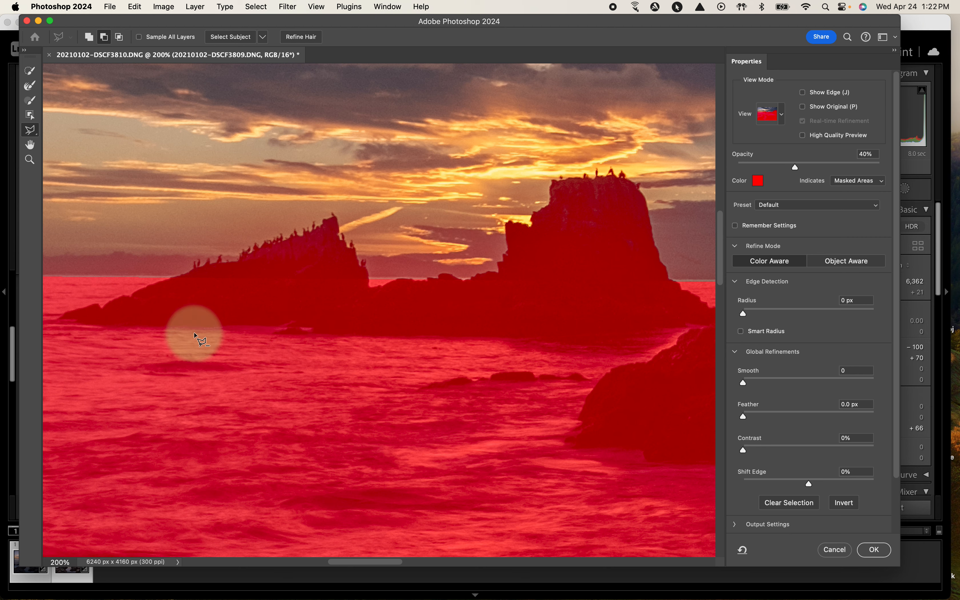
Start a Polygonal Lasso outline in add mode at the photo's left edge and trace the horizon to the smaller sea rock.
{"action": "left_click_drag", "start_coordinate": [320, 349], "coordinate": [624, 374]}
{"action": "mouse_move", "coordinate": [114, 308]}
{"action": "left_mouse_down"}
{"action": "mouse_move", "coordinate": [429, 353]}
{"action": "mouse_move", "coordinate": [660, 318]}
{"action": "mouse_move", "coordinate": [583, 322]}
{"action": "left_mouse_up"}
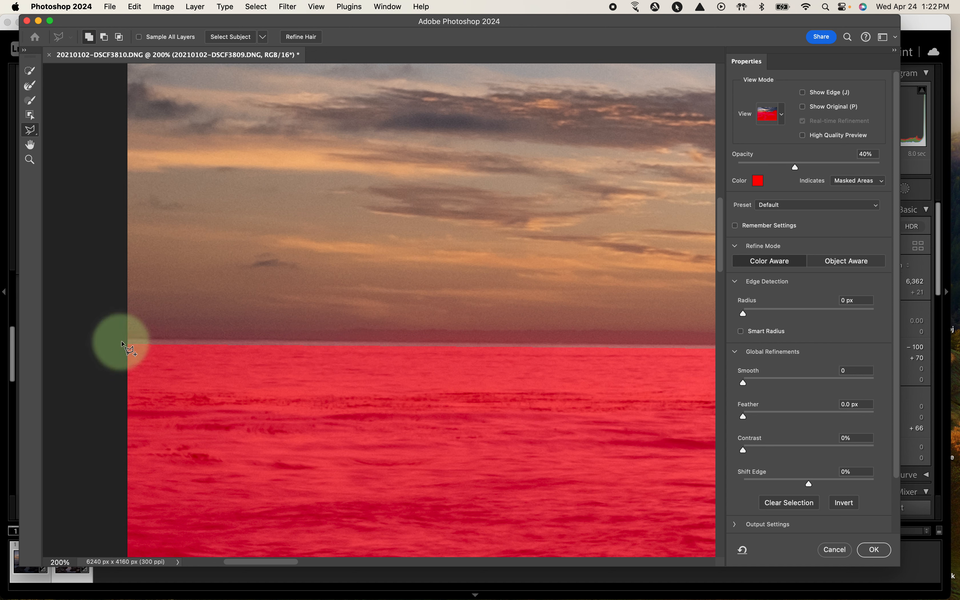
{"action": "mouse_move", "coordinate": [121, 344]}
{"action": "left_mouse_down"}
{"action": "mouse_move", "coordinate": [625, 338]}
{"action": "mouse_move", "coordinate": [395, 326]}
{"action": "mouse_move", "coordinate": [73, 291]}
{"action": "left_mouse_up"}
{"action": "key", "text": "space"}
{"action": "left_click_drag", "start_coordinate": [230, 282], "coordinate": [193, 279]}
{"action": "mouse_move", "coordinate": [634, 309]}
{"action": "left_mouse_down"}
{"action": "mouse_move", "coordinate": [533, 316]}
{"action": "mouse_move", "coordinate": [450, 285]}
{"action": "mouse_move", "coordinate": [433, 290]}
{"action": "left_mouse_up"}
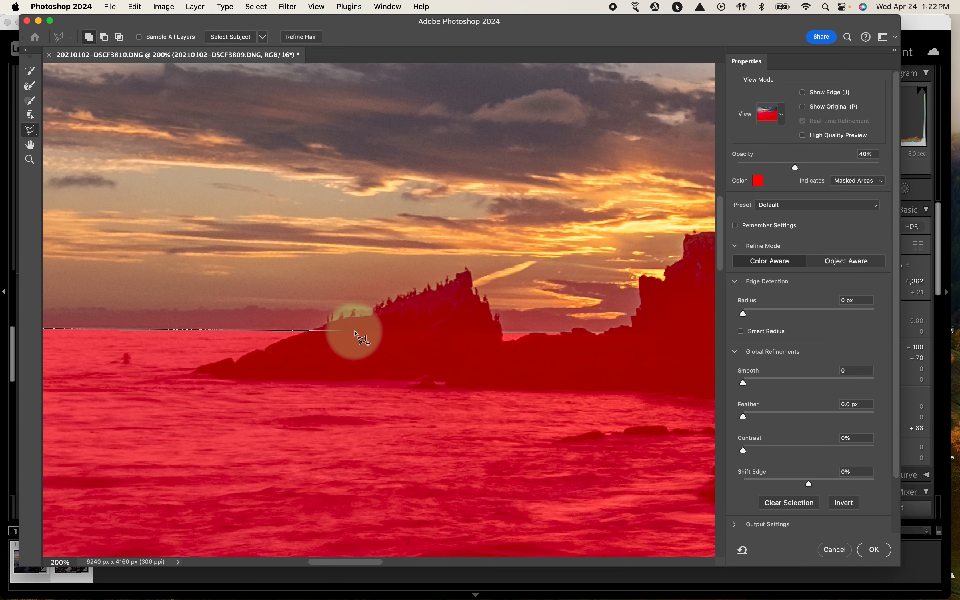
{"action": "left_click", "coordinate": [354, 330]}
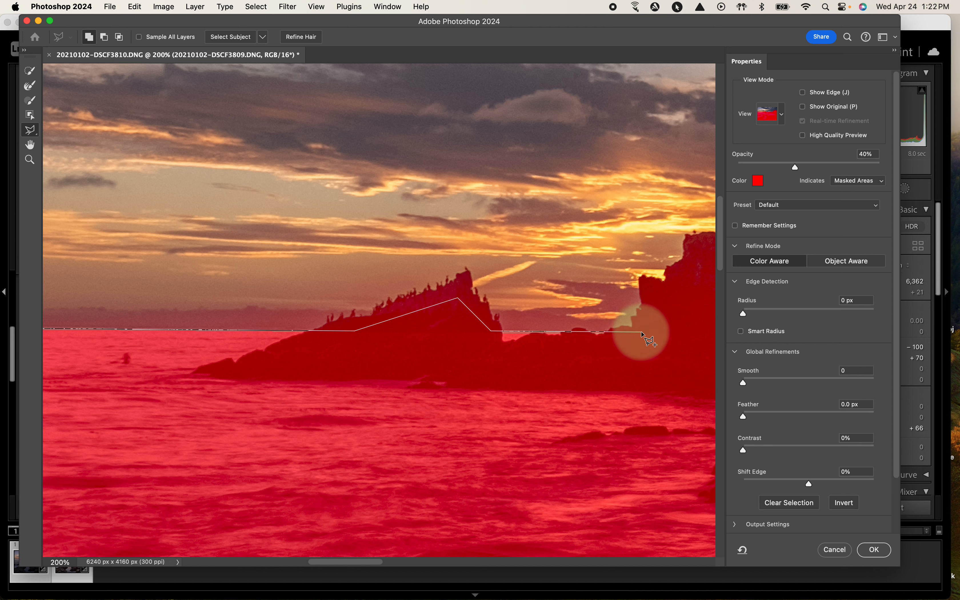
Continue the outline inside the tall sea rock's silhouette and along the horizon to the foot of the headland.
{"action": "key", "text": "space"}
{"action": "left_click_drag", "start_coordinate": [670, 296], "coordinate": [285, 272]}
{"action": "left_click", "coordinate": [308, 268]}
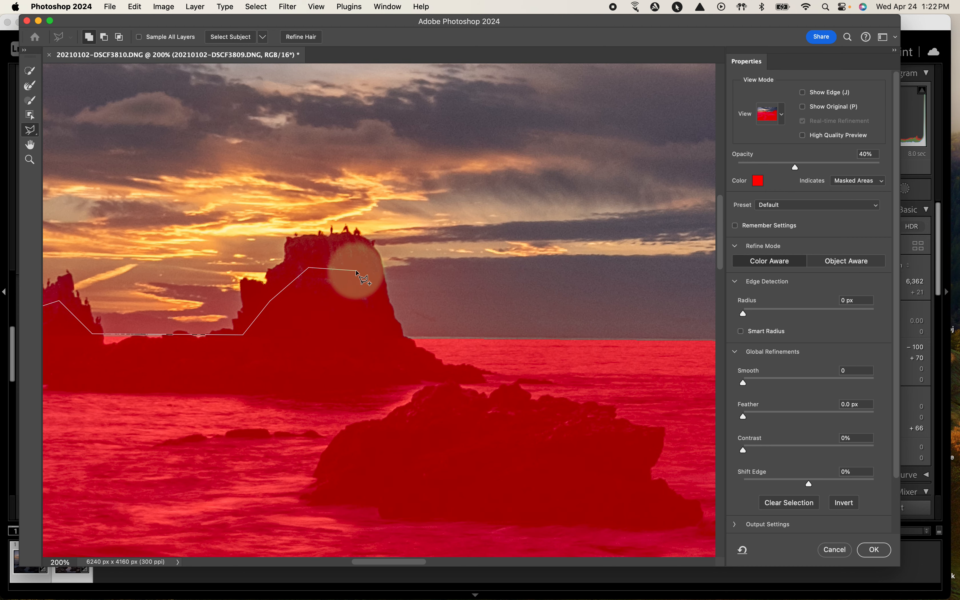
{"action": "left_click", "coordinate": [359, 269]}
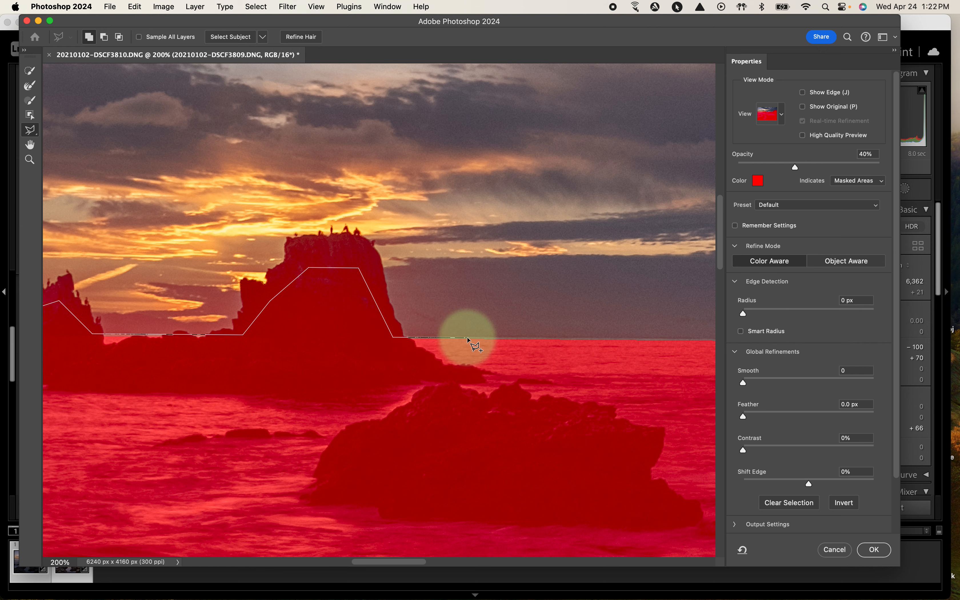
{"action": "key", "text": "space"}
{"action": "left_click_drag", "start_coordinate": [578, 331], "coordinate": [117, 328]}
{"action": "left_click_drag", "start_coordinate": [561, 342], "coordinate": [110, 350]}
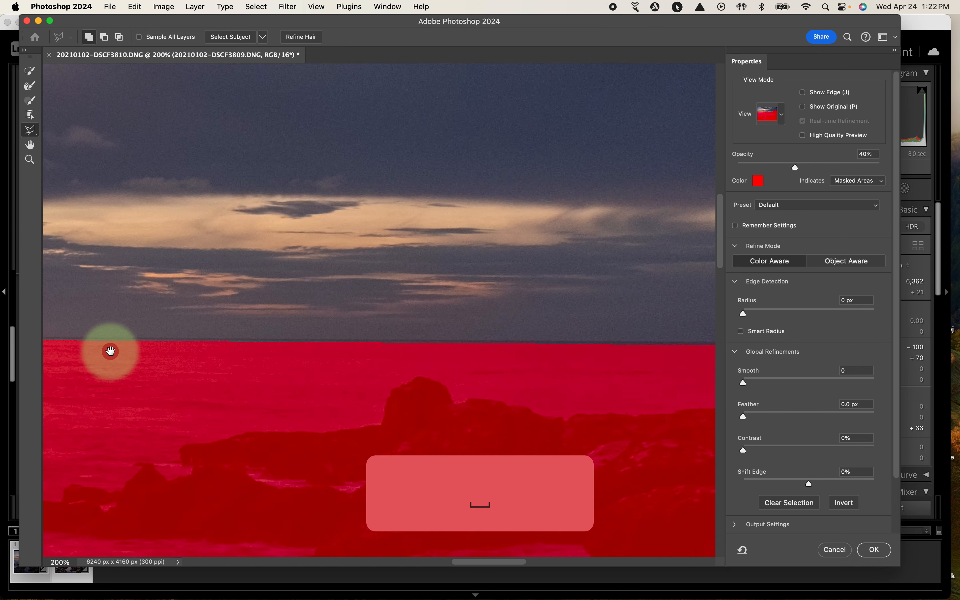
{"action": "left_click_drag", "start_coordinate": [674, 337], "coordinate": [235, 317]}
{"action": "left_click_drag", "start_coordinate": [386, 309], "coordinate": [338, 304]}
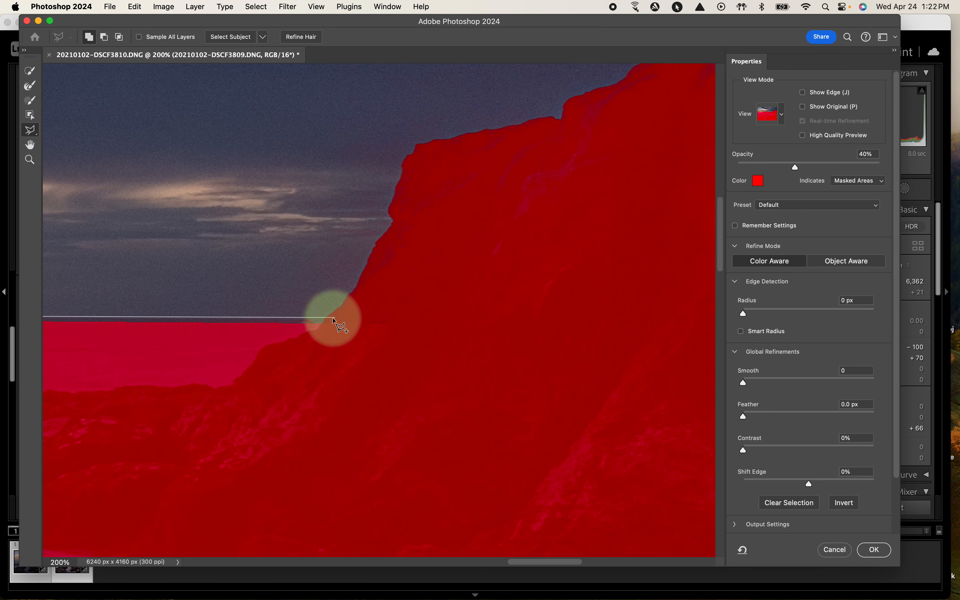
{"action": "left_click", "coordinate": [318, 323]}
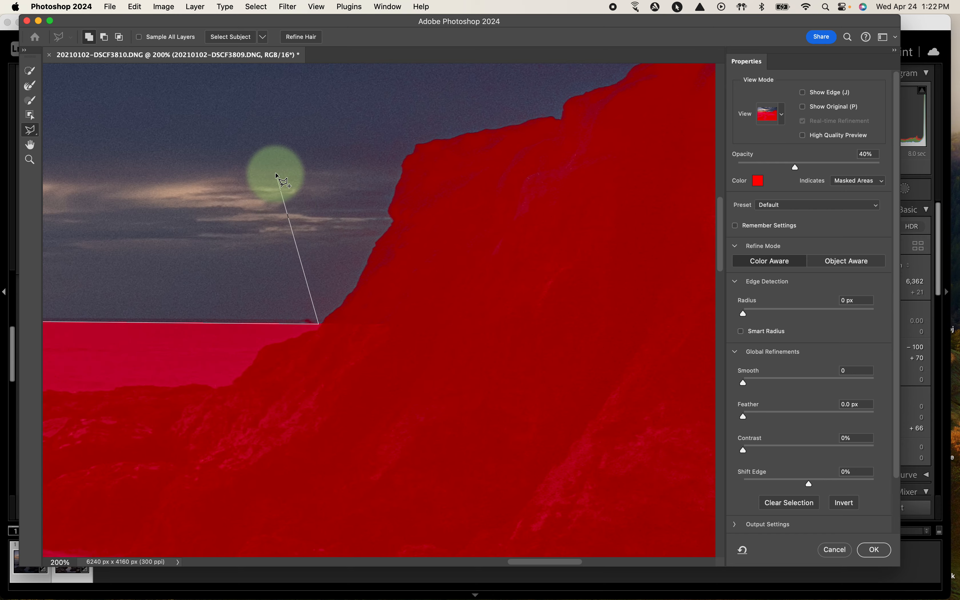
Close the outline through the sky back to its starting point to add the strip above the horizon to the selection.
{"action": "key", "text": "space"}
{"action": "left_click_drag", "start_coordinate": [499, 274], "coordinate": [613, 313]}
{"action": "left_click_drag", "start_coordinate": [555, 171], "coordinate": [717, 336]}
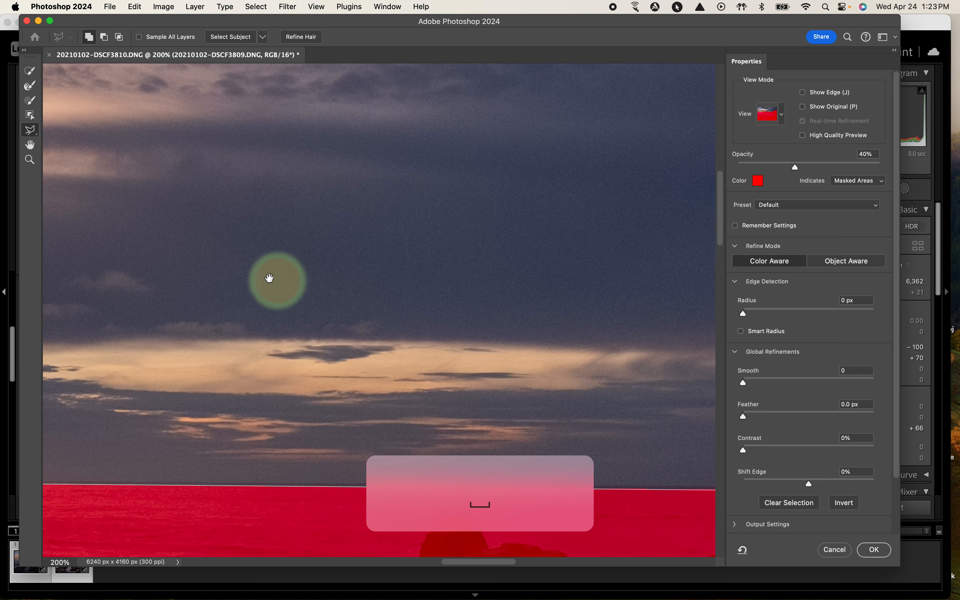
{"action": "left_click_drag", "start_coordinate": [315, 280], "coordinate": [637, 331]}
{"action": "left_click", "coordinate": [86, 230]}
{"action": "key", "text": "space"}
{"action": "mouse_move", "coordinate": [107, 257]}
{"action": "left_mouse_down"}
{"action": "mouse_move", "coordinate": [605, 345]}
{"action": "mouse_move", "coordinate": [593, 320]}
{"action": "mouse_move", "coordinate": [441, 249]}
{"action": "left_mouse_up"}
{"action": "left_click", "coordinate": [194, 244]}
{"action": "key", "text": "space"}
{"action": "mouse_move", "coordinate": [158, 344]}
{"action": "left_mouse_down"}
{"action": "mouse_move", "coordinate": [567, 378]}
{"action": "mouse_move", "coordinate": [674, 373]}
{"action": "left_mouse_up"}
{"action": "left_click_drag", "start_coordinate": [122, 293], "coordinate": [622, 238]}
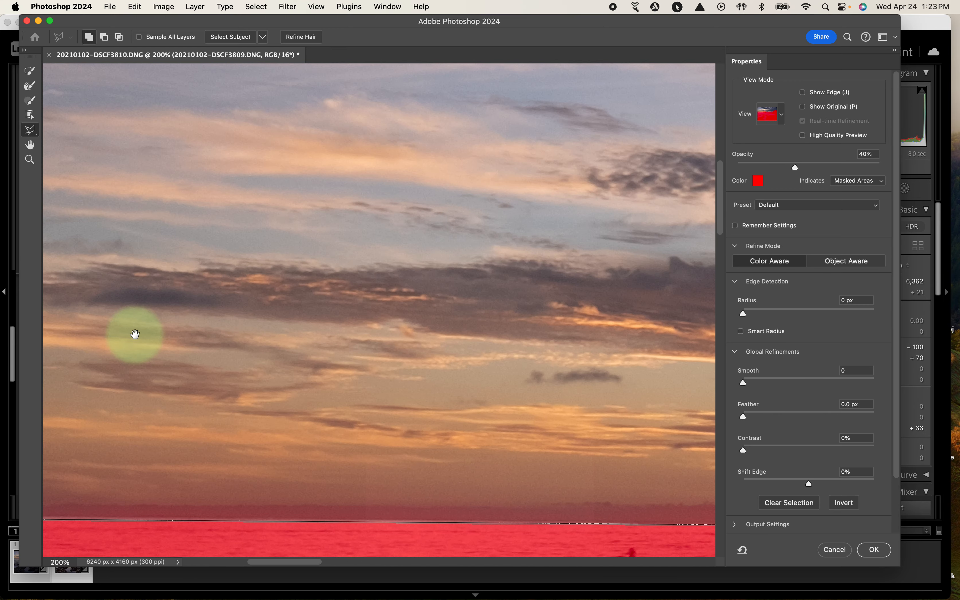
{"action": "left_click_drag", "start_coordinate": [133, 334], "coordinate": [308, 300]}
{"action": "left_click", "coordinate": [166, 252]}
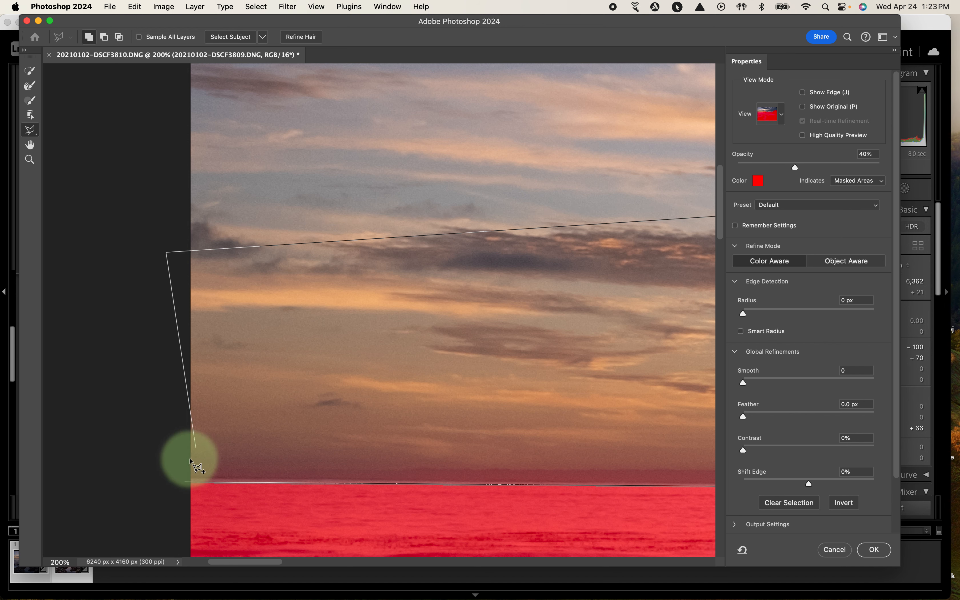
{"action": "double_click", "coordinate": [184, 481]}
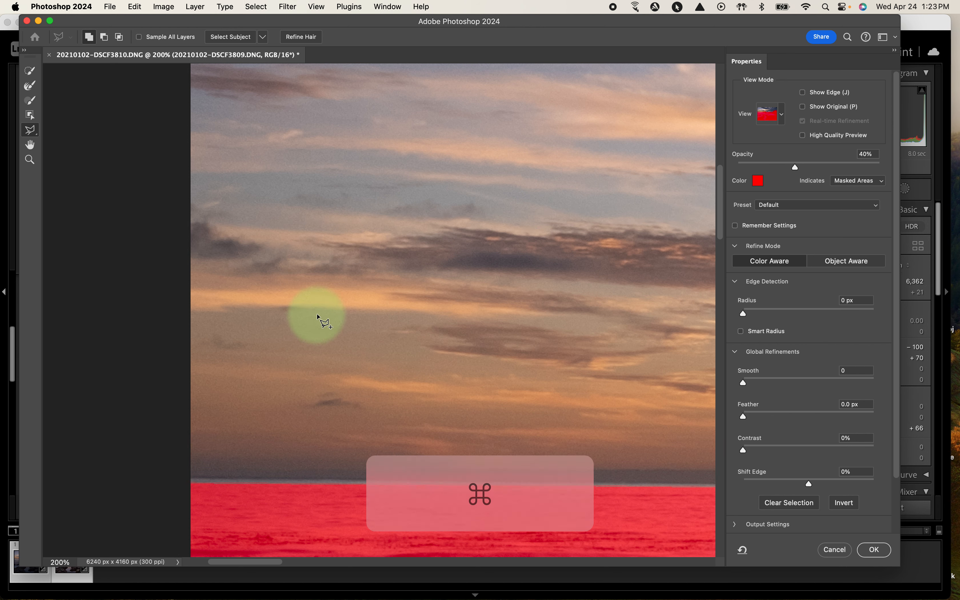
Add the sky strip beside the headland's right side to the selection with a 45 px brush, and refine the rock edge with a 40 px Refine Edge Brush.
{"action": "key", "text": "super+minus"}
{"action": "key", "text": "super+minus"}
{"action": "key", "text": "super+minus"}
{"action": "key", "text": "space"}
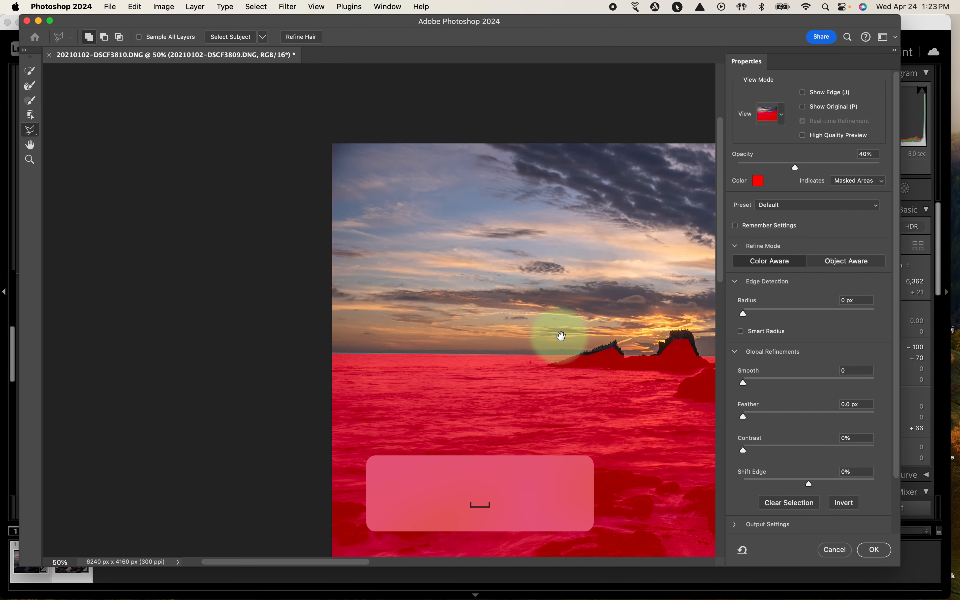
{"action": "left_click_drag", "start_coordinate": [555, 337], "coordinate": [269, 319]}
{"action": "left_click_drag", "start_coordinate": [564, 241], "coordinate": [285, 300]}
{"action": "key", "text": "super+equal"}
{"action": "key", "text": "super+equal"}
{"action": "key", "text": "super+equal"}
{"action": "key", "text": "super+equal"}
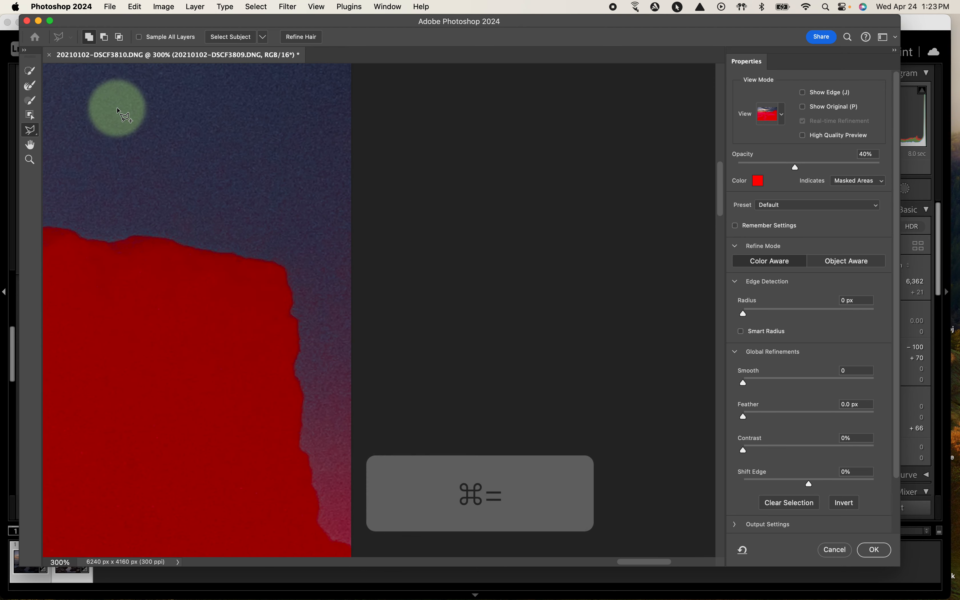
{"action": "left_click", "coordinate": [29, 102]}
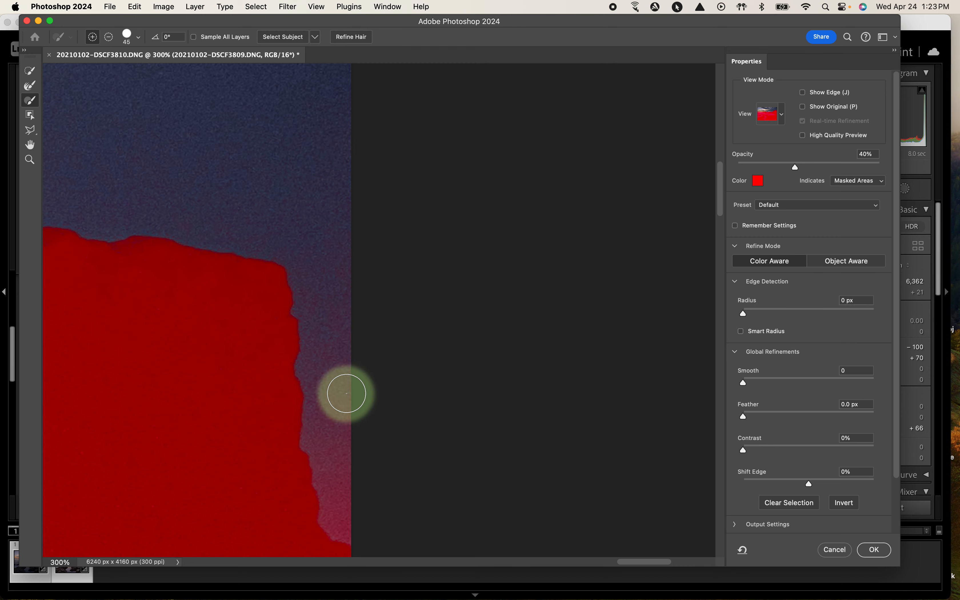
{"action": "mouse_move", "coordinate": [344, 170]}
{"action": "left_mouse_down"}
{"action": "mouse_move", "coordinate": [328, 247]}
{"action": "mouse_move", "coordinate": [336, 285]}
{"action": "mouse_move", "coordinate": [339, 249]}
{"action": "mouse_move", "coordinate": [346, 310]}
{"action": "mouse_move", "coordinate": [347, 446]}
{"action": "mouse_move", "coordinate": [343, 297]}
{"action": "mouse_move", "coordinate": [336, 321]}
{"action": "mouse_move", "coordinate": [325, 277]}
{"action": "mouse_move", "coordinate": [272, 205]}
{"action": "mouse_move", "coordinate": [331, 134]}
{"action": "mouse_move", "coordinate": [320, 151]}
{"action": "mouse_move", "coordinate": [324, 266]}
{"action": "left_mouse_up"}
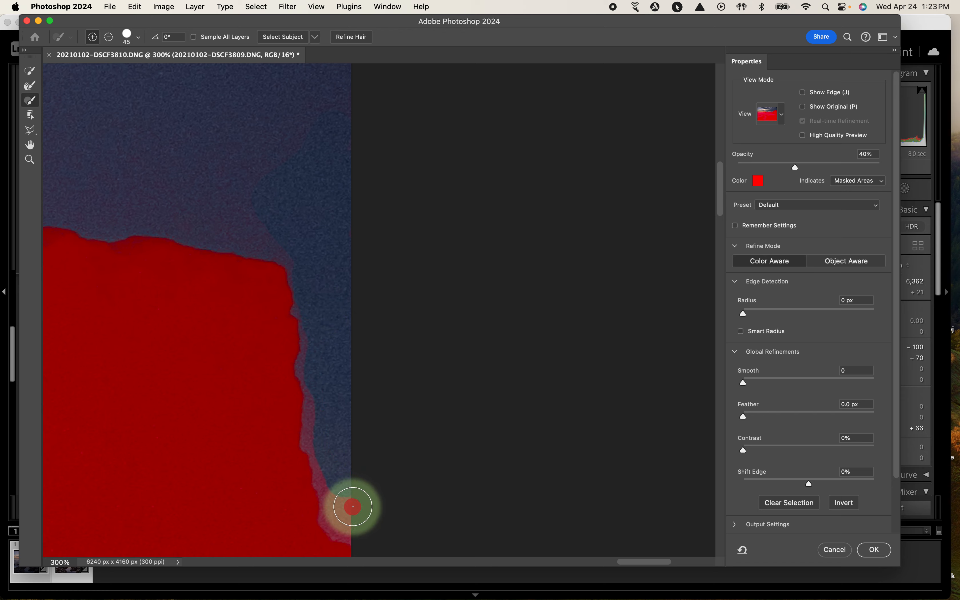
{"action": "mouse_move", "coordinate": [353, 506]}
{"action": "left_mouse_down"}
{"action": "mouse_move", "coordinate": [337, 398]}
{"action": "mouse_move", "coordinate": [261, 234]}
{"action": "mouse_move", "coordinate": [237, 208]}
{"action": "mouse_move", "coordinate": [342, 374]}
{"action": "mouse_move", "coordinate": [185, 247]}
{"action": "mouse_move", "coordinate": [57, 120]}
{"action": "mouse_move", "coordinate": [204, 204]}
{"action": "mouse_move", "coordinate": [313, 411]}
{"action": "mouse_move", "coordinate": [231, 270]}
{"action": "mouse_move", "coordinate": [208, 206]}
{"action": "mouse_move", "coordinate": [158, 196]}
{"action": "mouse_move", "coordinate": [138, 146]}
{"action": "mouse_move", "coordinate": [93, 112]}
{"action": "mouse_move", "coordinate": [42, 96]}
{"action": "left_mouse_up"}
{"action": "left_click", "coordinate": [30, 86]}
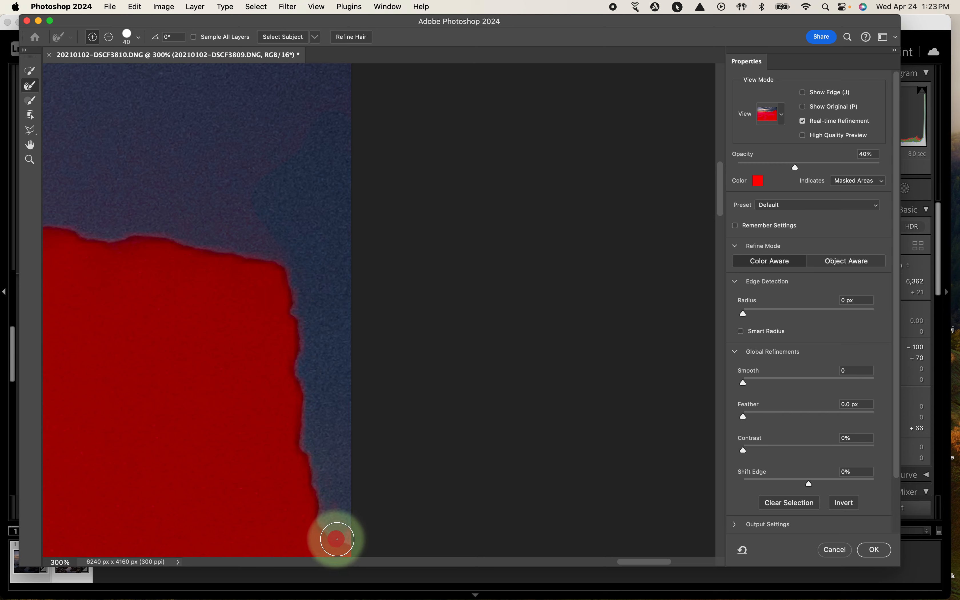
{"action": "left_click_drag", "start_coordinate": [365, 549], "coordinate": [633, 467]}
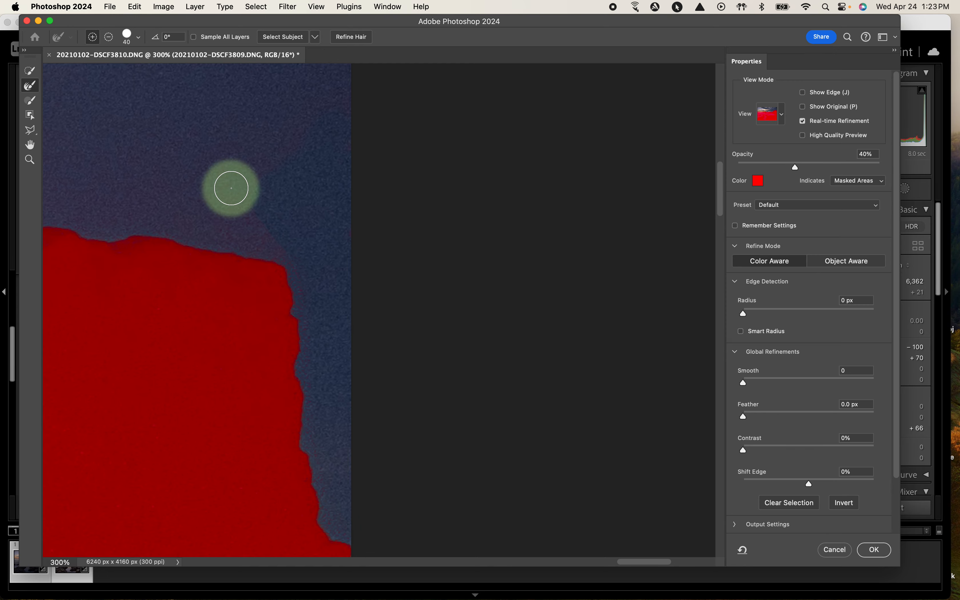
Inspect the refined selection edge along the headland's ridge and the overlay across the whole photo.
{"action": "key", "text": "space"}
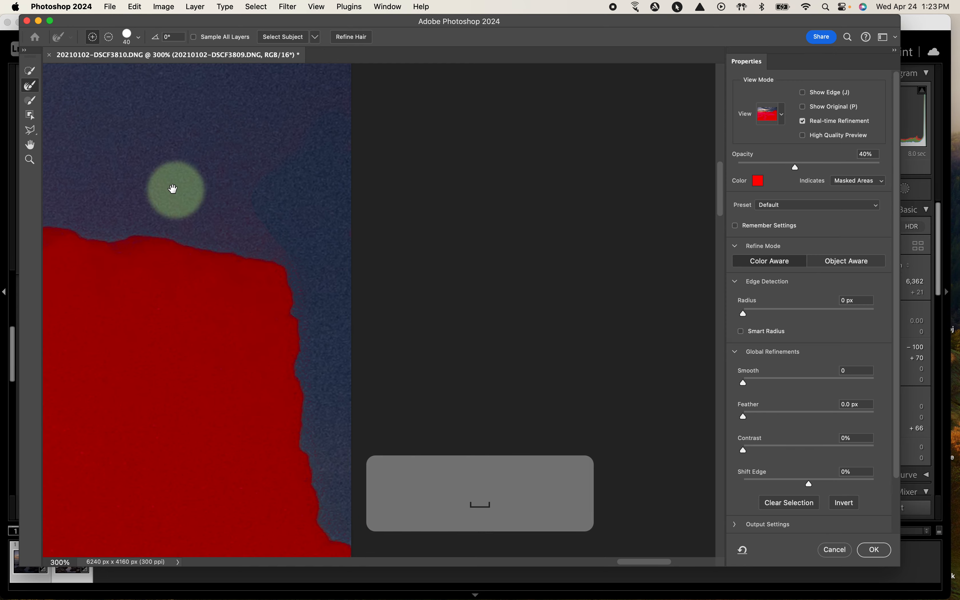
{"action": "left_click_drag", "start_coordinate": [175, 191], "coordinate": [441, 242]}
{"action": "left_click_drag", "start_coordinate": [253, 227], "coordinate": [434, 198]}
{"action": "left_click_drag", "start_coordinate": [311, 248], "coordinate": [368, 128]}
{"action": "left_click_drag", "start_coordinate": [268, 152], "coordinate": [460, 127]}
{"action": "left_click_drag", "start_coordinate": [270, 187], "coordinate": [291, 162]}
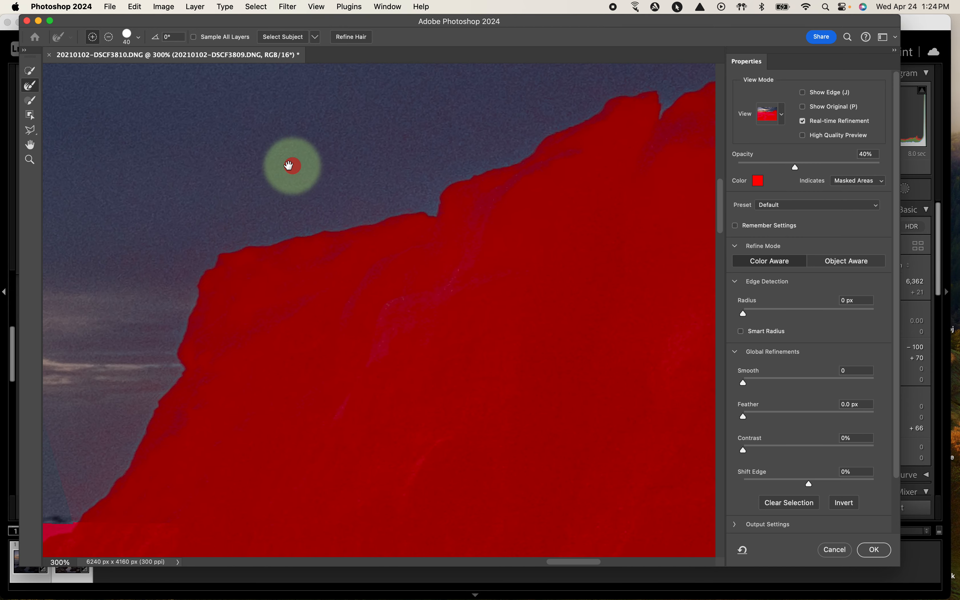
{"action": "key", "text": "super+minus"}
{"action": "key", "text": "super+minus"}
{"action": "key", "text": "super+minus"}
{"action": "key", "text": "super+minus"}
{"action": "key", "text": "super+minus"}
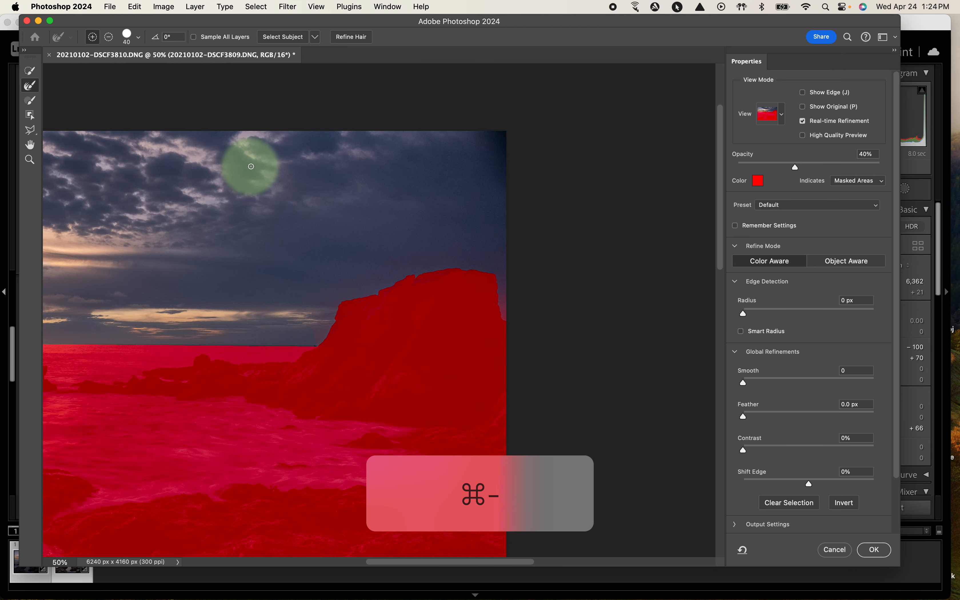
{"action": "key", "text": "space"}
{"action": "left_click_drag", "start_coordinate": [197, 302], "coordinate": [508, 249]}
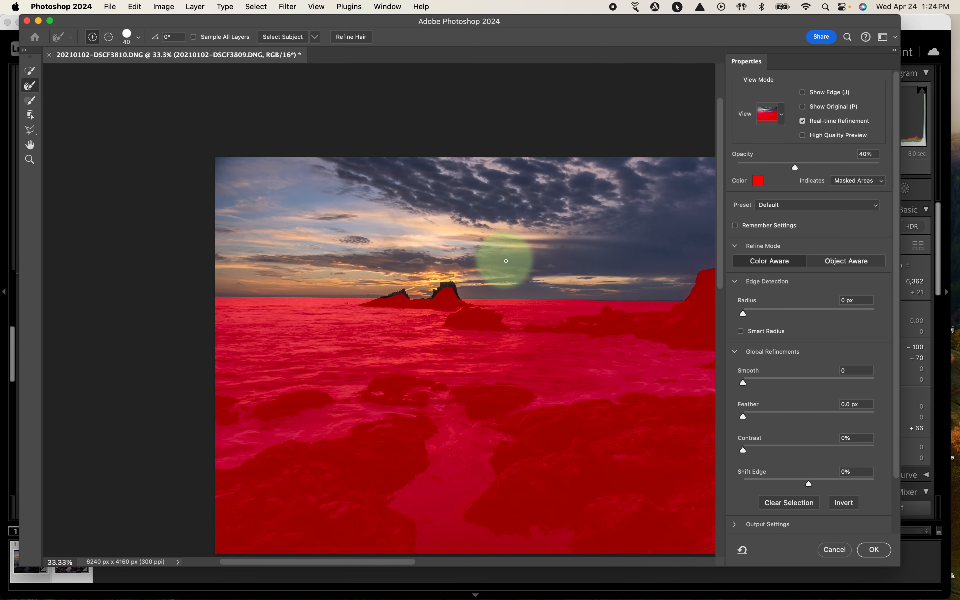
Apply the refined selection and add it as a layer mask on the 20210102-DSCF3809.DNG layer.
{"action": "left_click", "coordinate": [876, 550]}
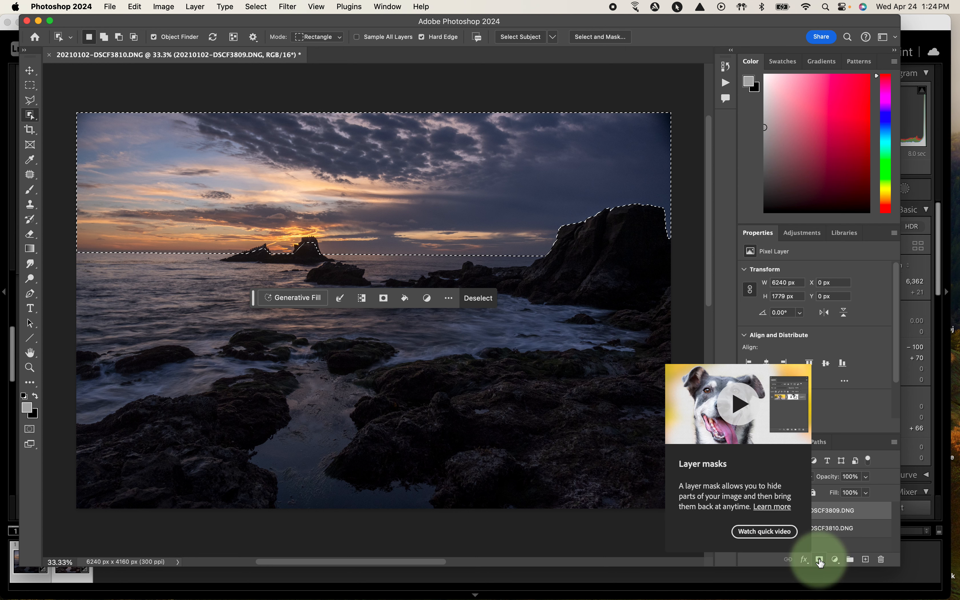
{"action": "left_click", "coordinate": [820, 562]}
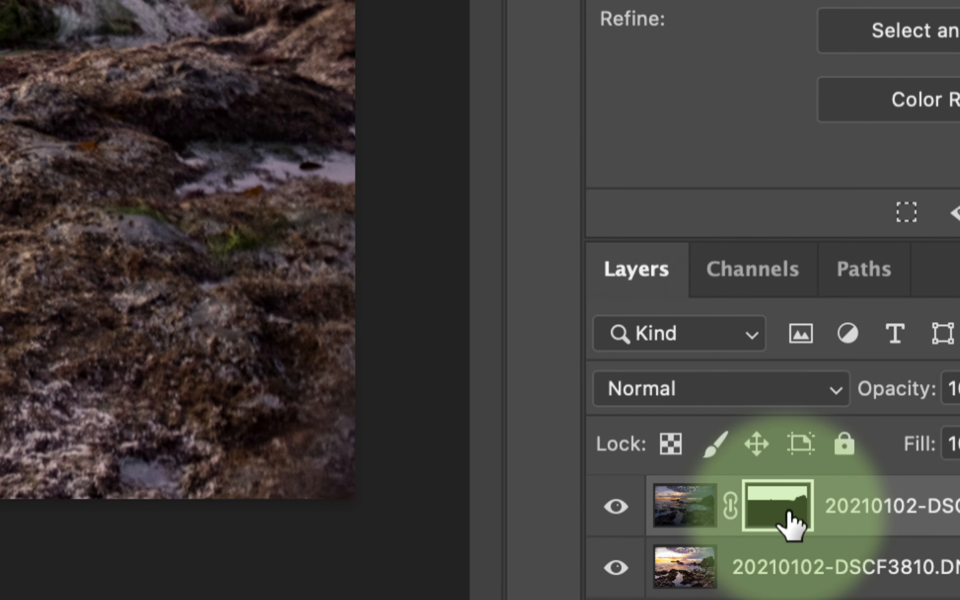
{"action": "key", "text": "alt+super+minus"}
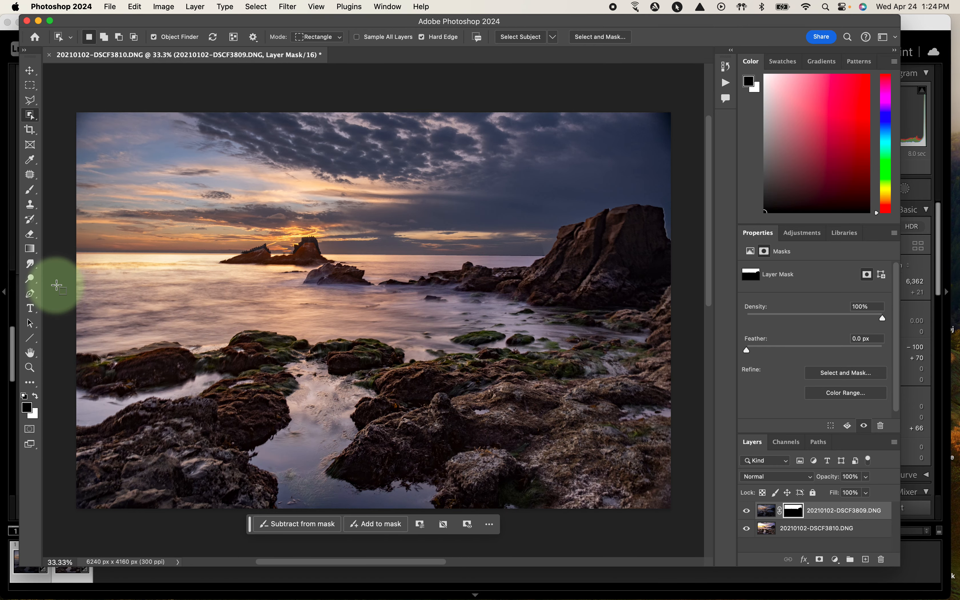
Set up a soft brush of 80 px with 0% hardness to retouch the mask around the two sea rocks.
{"action": "key", "text": "super+equal"}
{"action": "key", "text": "super+equal"}
{"action": "key", "text": "super+equal"}
{"action": "key", "text": "super+equal"}
{"action": "key", "text": "space"}
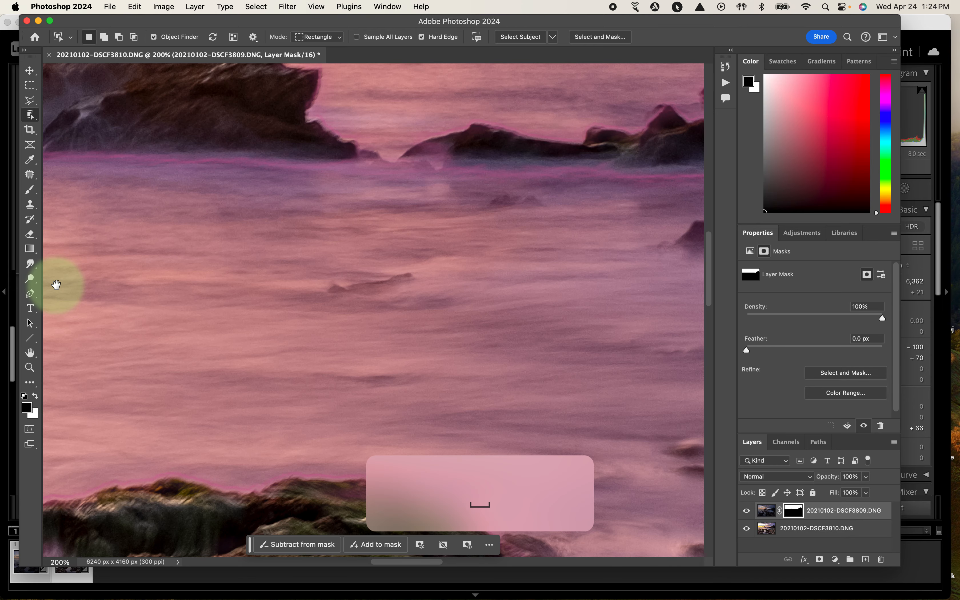
{"action": "left_click_drag", "start_coordinate": [138, 145], "coordinate": [454, 425]}
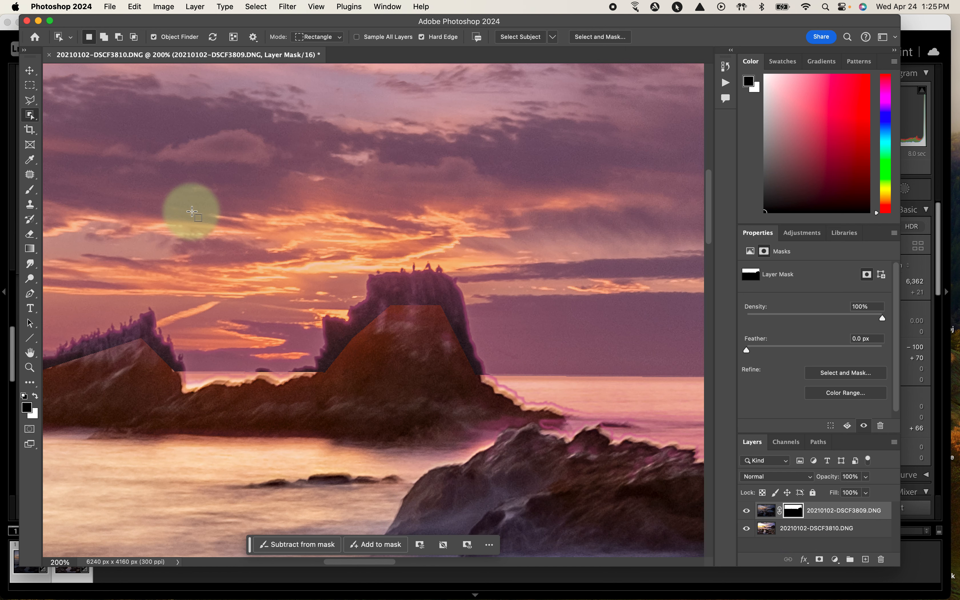
{"action": "left_click", "coordinate": [27, 193]}
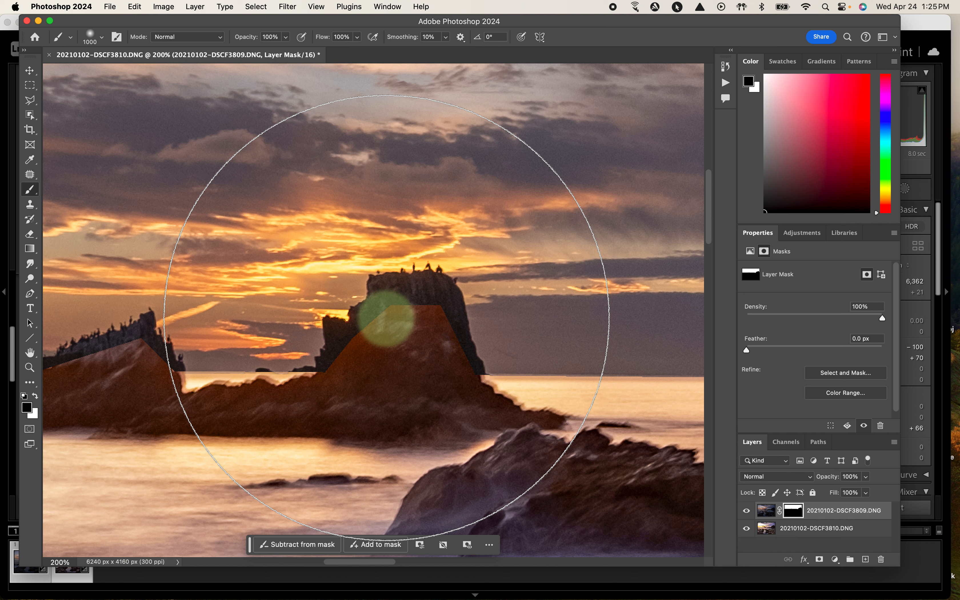
{"action": "key", "text": "bracketleft"}
{"action": "key", "text": "bracketleft"}
{"action": "key", "text": "bracketleft"}
{"action": "key", "text": "bracketleft"}
{"action": "key", "text": "bracketleft"}
{"action": "key", "text": "bracketleft"}
{"action": "key", "text": "bracketleft"}
{"action": "key", "text": "bracketleft"}
{"action": "key", "text": "bracketleft"}
{"action": "key", "text": "bracketleft"}
{"action": "key", "text": "bracketleft"}
{"action": "key", "text": "bracketleft"}
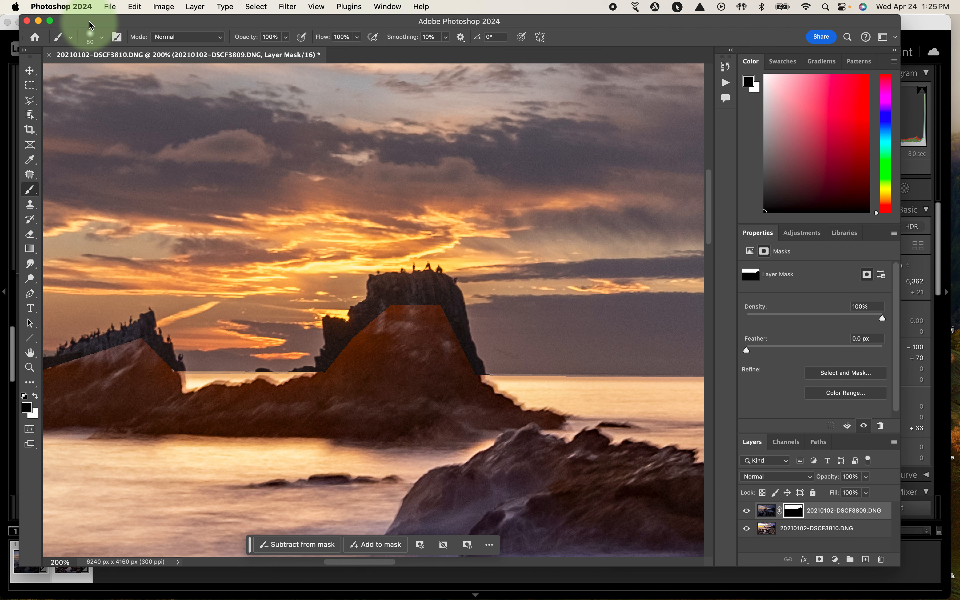
{"action": "left_click", "coordinate": [99, 39]}
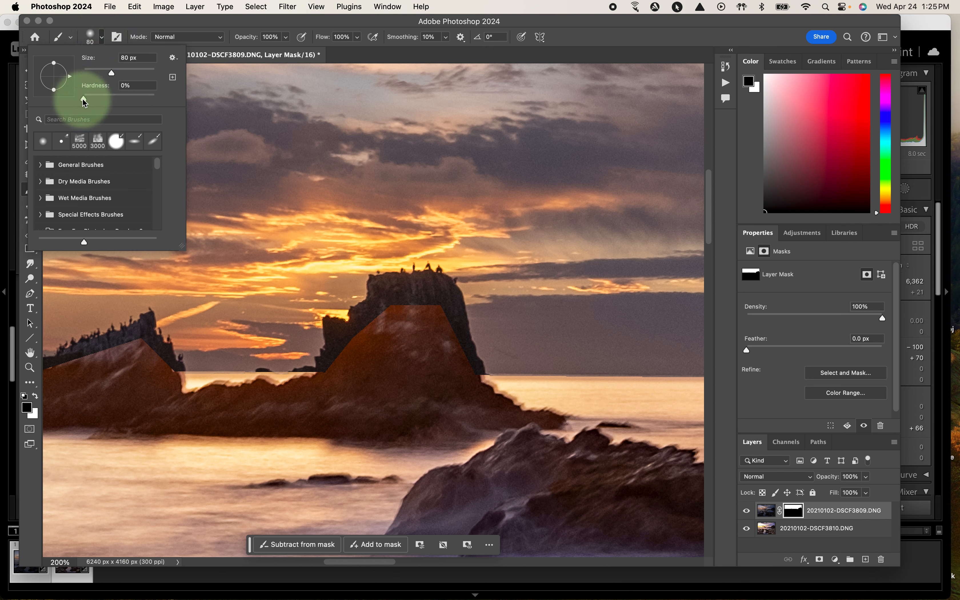
{"action": "left_click_drag", "start_coordinate": [84, 102], "coordinate": [53, 90]}
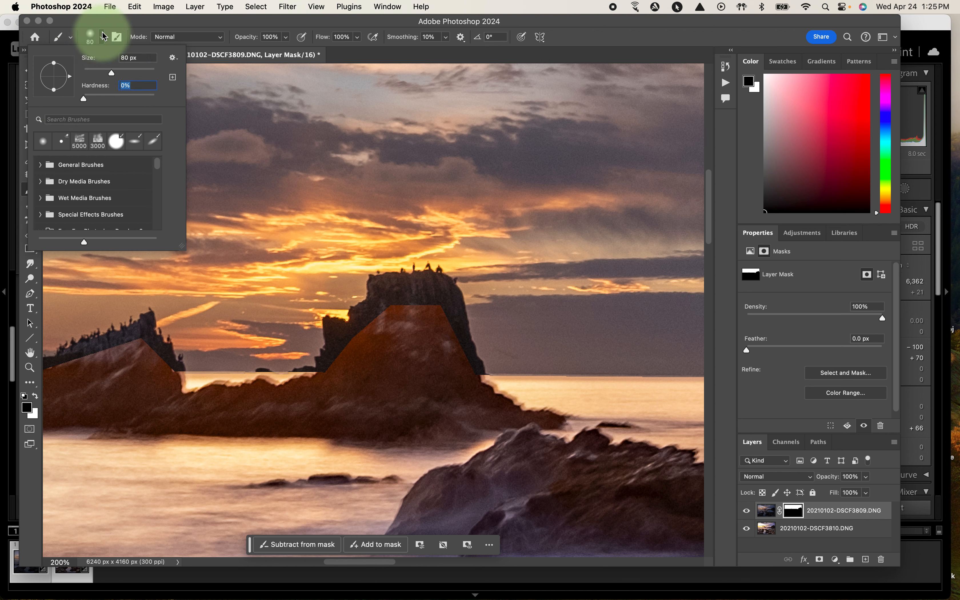
{"action": "left_click", "coordinate": [102, 40]}
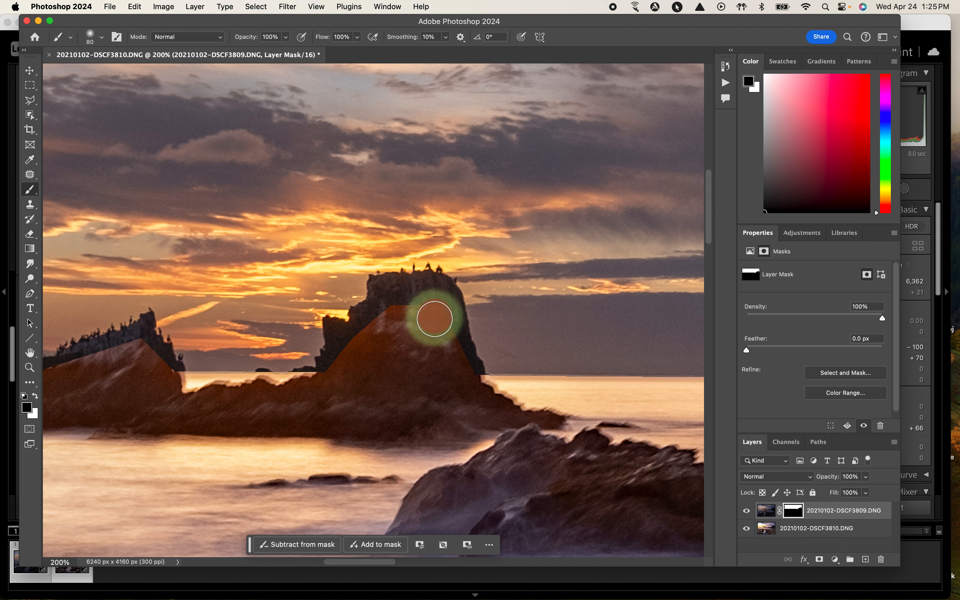
Try painting black on the layer mask over the dark upper parts of the two sea rocks.
{"action": "mouse_move", "coordinate": [414, 312]}
{"action": "left_mouse_down"}
{"action": "mouse_move", "coordinate": [377, 337]}
{"action": "mouse_move", "coordinate": [391, 336]}
{"action": "mouse_move", "coordinate": [378, 324]}
{"action": "mouse_move", "coordinate": [337, 371]}
{"action": "mouse_move", "coordinate": [377, 365]}
{"action": "mouse_move", "coordinate": [367, 339]}
{"action": "mouse_move", "coordinate": [391, 308]}
{"action": "mouse_move", "coordinate": [426, 310]}
{"action": "mouse_move", "coordinate": [458, 388]}
{"action": "mouse_move", "coordinate": [435, 319]}
{"action": "mouse_move", "coordinate": [413, 309]}
{"action": "mouse_move", "coordinate": [405, 359]}
{"action": "left_mouse_up"}
{"action": "mouse_move", "coordinate": [163, 400]}
{"action": "left_mouse_down"}
{"action": "mouse_move", "coordinate": [143, 379]}
{"action": "mouse_move", "coordinate": [147, 362]}
{"action": "mouse_move", "coordinate": [136, 357]}
{"action": "mouse_move", "coordinate": [118, 378]}
{"action": "mouse_move", "coordinate": [140, 359]}
{"action": "mouse_move", "coordinate": [123, 357]}
{"action": "mouse_move", "coordinate": [121, 376]}
{"action": "mouse_move", "coordinate": [127, 365]}
{"action": "mouse_move", "coordinate": [113, 369]}
{"action": "mouse_move", "coordinate": [223, 366]}
{"action": "mouse_move", "coordinate": [257, 341]}
{"action": "mouse_move", "coordinate": [199, 332]}
{"action": "mouse_move", "coordinate": [220, 335]}
{"action": "mouse_move", "coordinate": [215, 348]}
{"action": "mouse_move", "coordinate": [140, 341]}
{"action": "mouse_move", "coordinate": [150, 350]}
{"action": "mouse_move", "coordinate": [174, 343]}
{"action": "left_mouse_up"}
{"action": "key", "text": "space"}
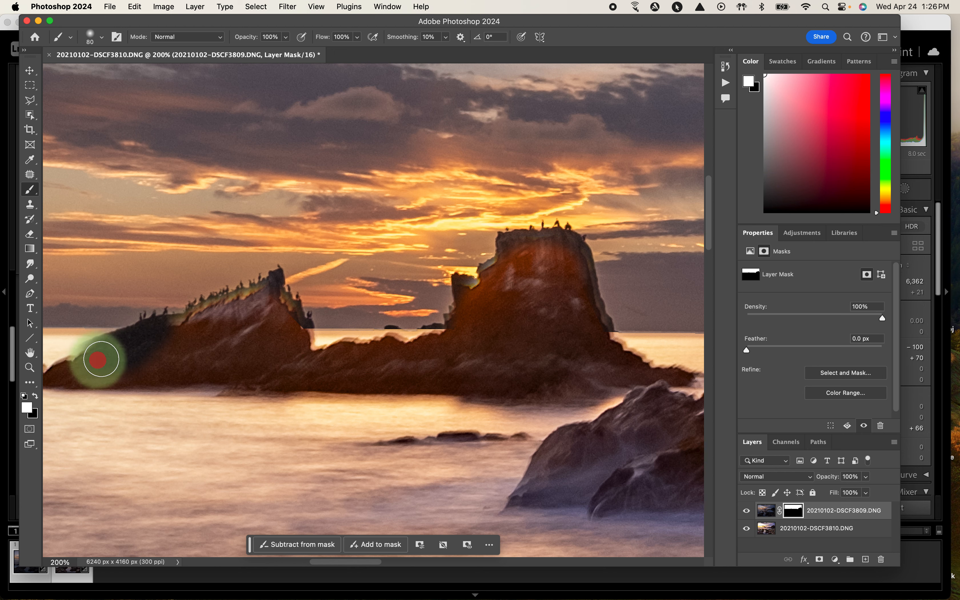
Paint white on the layer mask over both sea rocks and the low ridge between them to bring back the dark exposure.
{"action": "key", "text": "space"}
{"action": "mouse_move", "coordinate": [144, 345]}
{"action": "left_mouse_down"}
{"action": "mouse_move", "coordinate": [280, 273]}
{"action": "mouse_move", "coordinate": [209, 280]}
{"action": "left_mouse_up"}
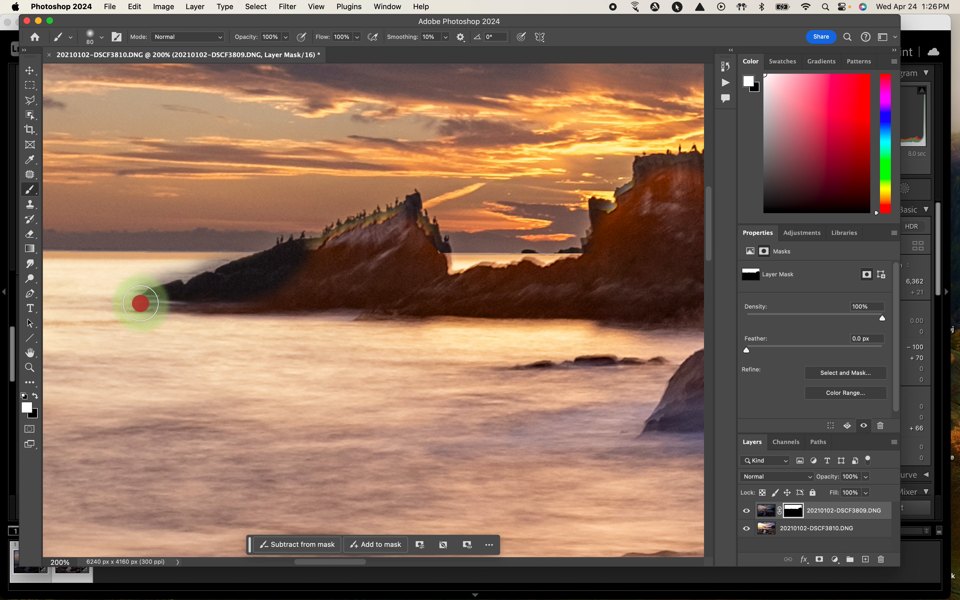
{"action": "mouse_move", "coordinate": [141, 304]}
{"action": "left_mouse_down"}
{"action": "mouse_move", "coordinate": [289, 288]}
{"action": "mouse_move", "coordinate": [321, 262]}
{"action": "mouse_move", "coordinate": [413, 225]}
{"action": "mouse_move", "coordinate": [319, 247]}
{"action": "mouse_move", "coordinate": [355, 238]}
{"action": "mouse_move", "coordinate": [377, 223]}
{"action": "mouse_move", "coordinate": [363, 220]}
{"action": "mouse_move", "coordinate": [344, 239]}
{"action": "mouse_move", "coordinate": [402, 205]}
{"action": "mouse_move", "coordinate": [415, 241]}
{"action": "mouse_move", "coordinate": [430, 240]}
{"action": "mouse_move", "coordinate": [420, 254]}
{"action": "mouse_move", "coordinate": [433, 274]}
{"action": "mouse_move", "coordinate": [434, 266]}
{"action": "mouse_move", "coordinate": [432, 289]}
{"action": "mouse_move", "coordinate": [525, 287]}
{"action": "mouse_move", "coordinate": [442, 278]}
{"action": "mouse_move", "coordinate": [503, 287]}
{"action": "mouse_move", "coordinate": [486, 275]}
{"action": "mouse_move", "coordinate": [501, 273]}
{"action": "mouse_move", "coordinate": [477, 273]}
{"action": "mouse_move", "coordinate": [534, 282]}
{"action": "mouse_move", "coordinate": [513, 273]}
{"action": "mouse_move", "coordinate": [533, 267]}
{"action": "mouse_move", "coordinate": [531, 278]}
{"action": "mouse_move", "coordinate": [533, 258]}
{"action": "mouse_move", "coordinate": [535, 275]}
{"action": "mouse_move", "coordinate": [587, 270]}
{"action": "mouse_move", "coordinate": [593, 284]}
{"action": "mouse_move", "coordinate": [581, 261]}
{"action": "mouse_move", "coordinate": [576, 272]}
{"action": "mouse_move", "coordinate": [567, 267]}
{"action": "mouse_move", "coordinate": [595, 283]}
{"action": "mouse_move", "coordinate": [587, 280]}
{"action": "mouse_move", "coordinate": [608, 256]}
{"action": "mouse_move", "coordinate": [648, 231]}
{"action": "mouse_move", "coordinate": [614, 247]}
{"action": "mouse_move", "coordinate": [618, 209]}
{"action": "left_mouse_up"}
{"action": "key", "text": "space"}
{"action": "mouse_move", "coordinate": [626, 253]}
{"action": "left_mouse_down"}
{"action": "mouse_move", "coordinate": [519, 305]}
{"action": "mouse_move", "coordinate": [544, 289]}
{"action": "mouse_move", "coordinate": [515, 291]}
{"action": "mouse_move", "coordinate": [542, 285]}
{"action": "mouse_move", "coordinate": [530, 276]}
{"action": "mouse_move", "coordinate": [585, 284]}
{"action": "mouse_move", "coordinate": [633, 382]}
{"action": "left_mouse_up"}
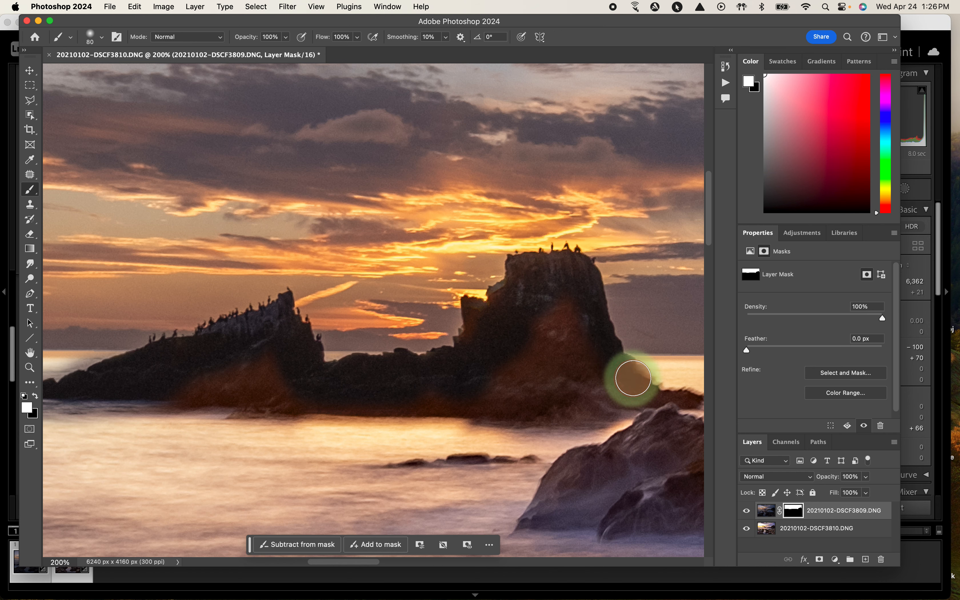
{"action": "key", "text": "space"}
{"action": "mouse_move", "coordinate": [642, 343]}
{"action": "left_mouse_down"}
{"action": "mouse_move", "coordinate": [459, 246]}
{"action": "mouse_move", "coordinate": [436, 279]}
{"action": "mouse_move", "coordinate": [577, 311]}
{"action": "left_mouse_up"}
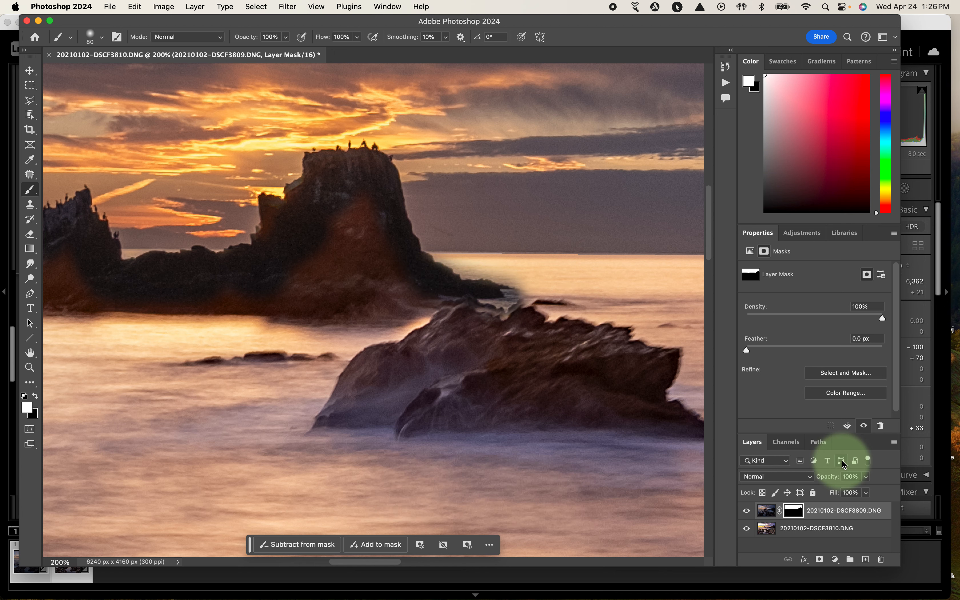
Switch the brush colour to black and paint the mask around the smaller rock's left tip to restore the bright water.
{"action": "left_click_drag", "start_coordinate": [241, 306], "coordinate": [505, 253]}
{"action": "left_click_drag", "start_coordinate": [219, 254], "coordinate": [377, 240]}
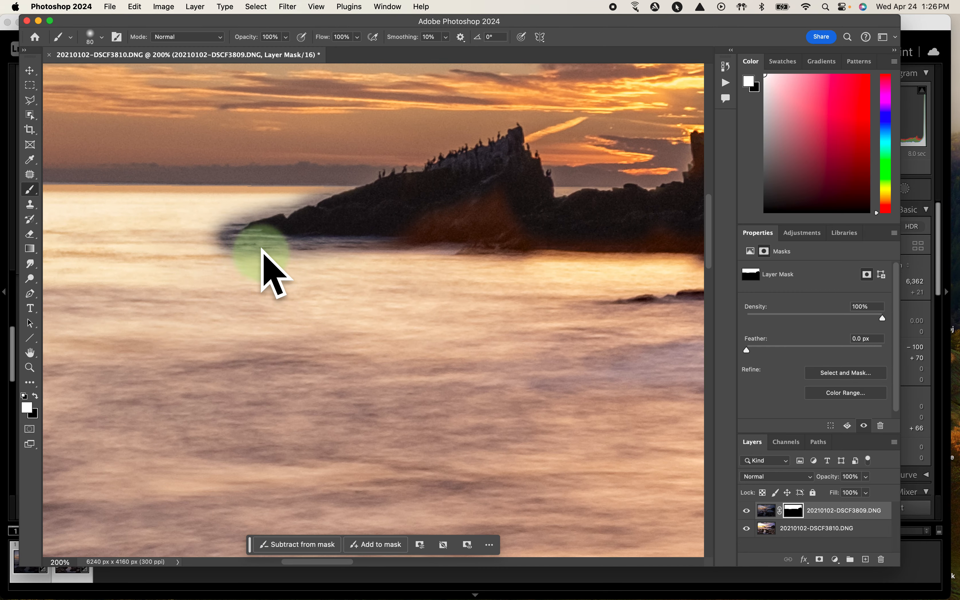
{"action": "left_click", "coordinate": [238, 242]}
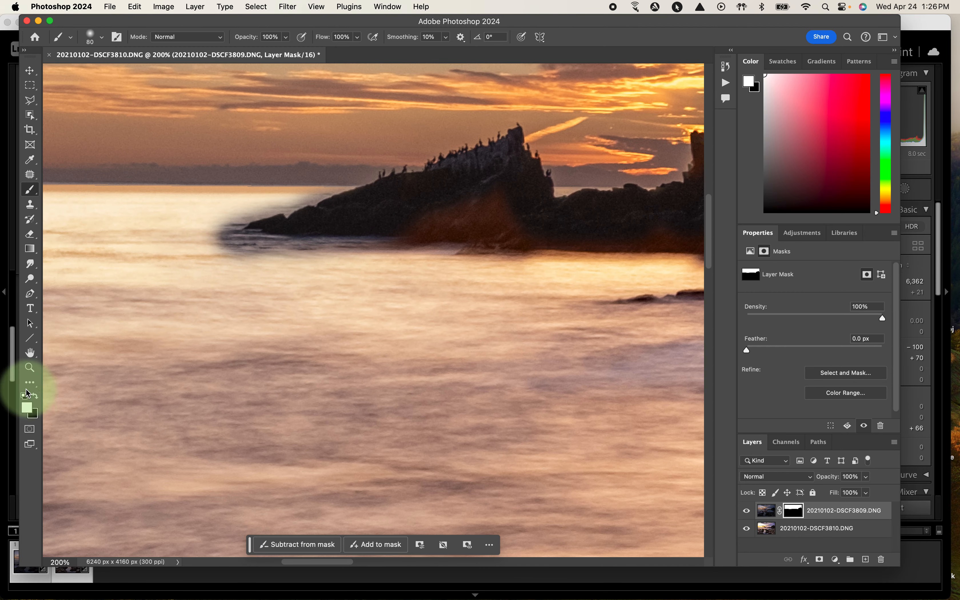
{"action": "left_click", "coordinate": [39, 397]}
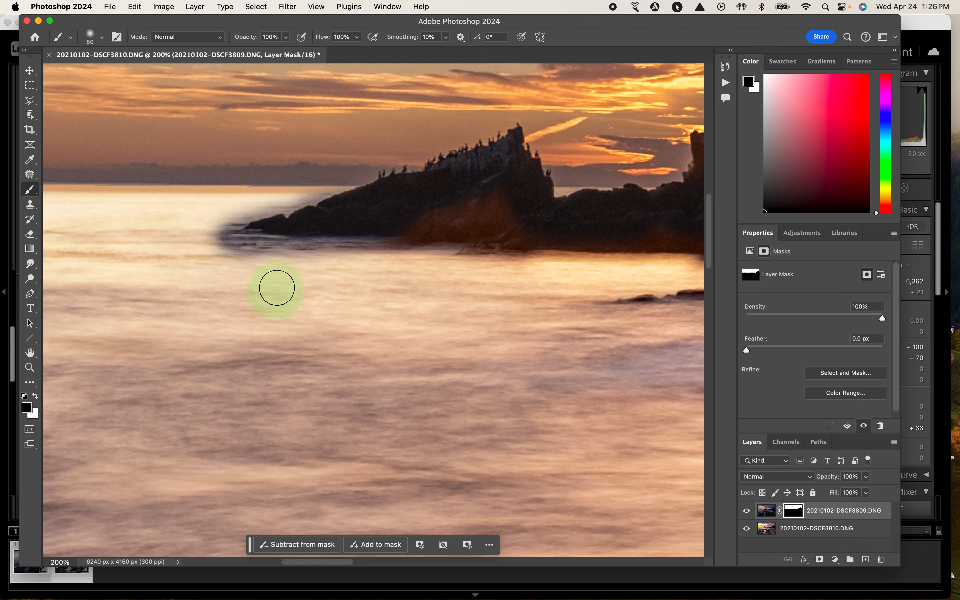
{"action": "left_click", "coordinate": [228, 260]}
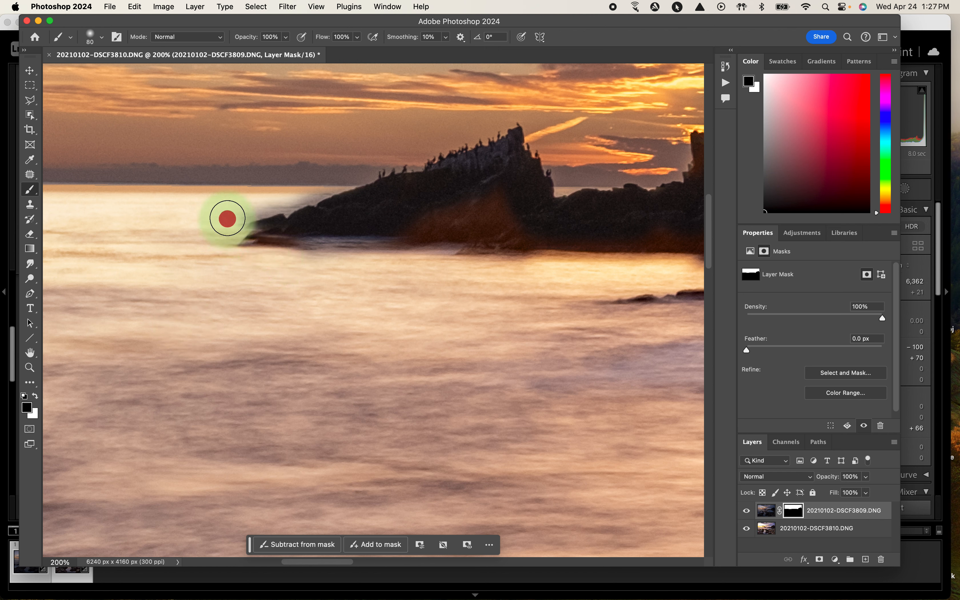
{"action": "left_click_drag", "start_coordinate": [247, 209], "coordinate": [236, 208]}
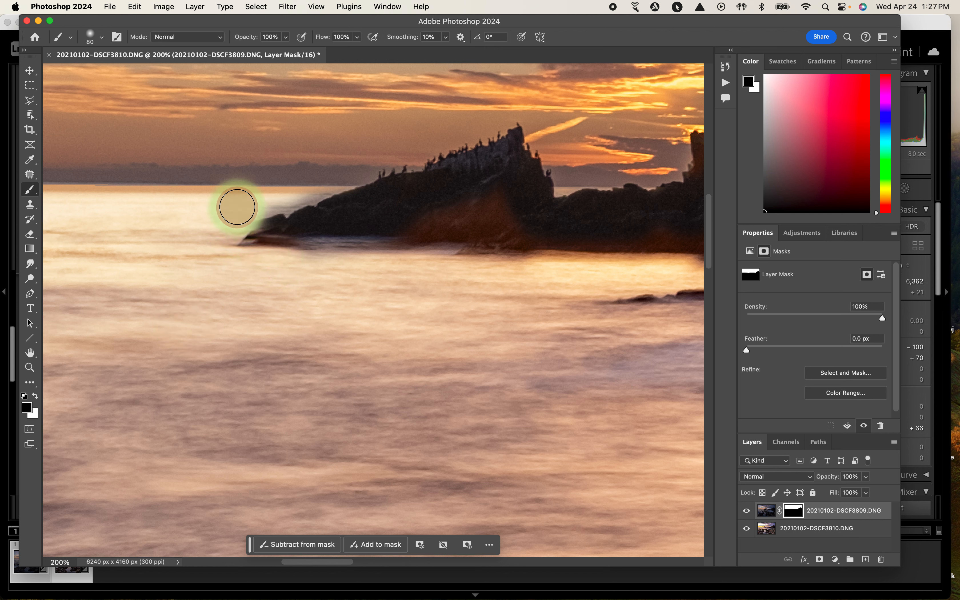
{"action": "mouse_move", "coordinate": [277, 262]}
{"action": "left_mouse_down"}
{"action": "mouse_move", "coordinate": [410, 263]}
{"action": "mouse_move", "coordinate": [348, 263]}
{"action": "mouse_move", "coordinate": [371, 269]}
{"action": "left_mouse_up"}
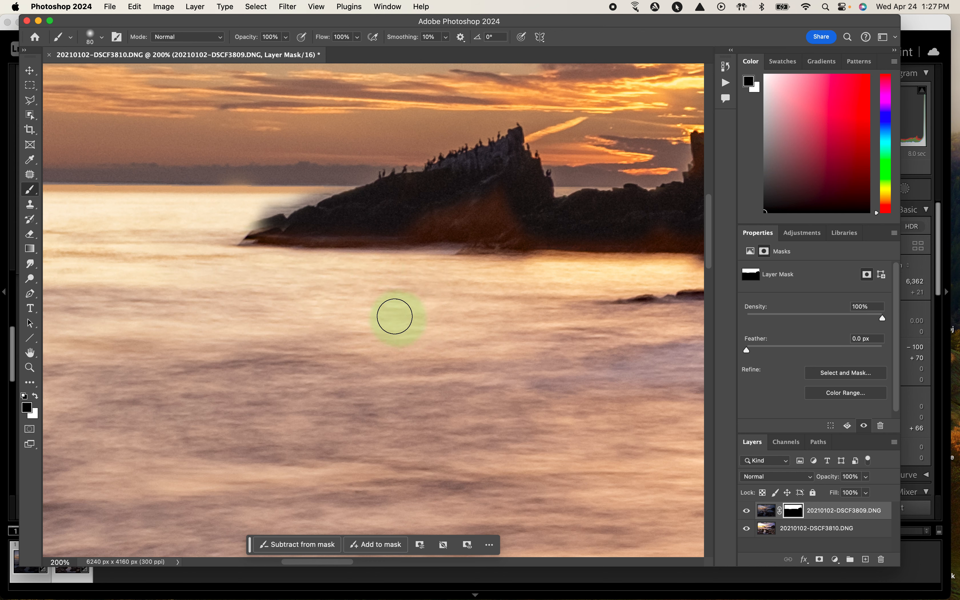
Paint black on the mask around the tall sea rock's right end, where it meets the water and horizon.
{"action": "key", "text": "space"}
{"action": "left_click_drag", "start_coordinate": [493, 240], "coordinate": [224, 242]}
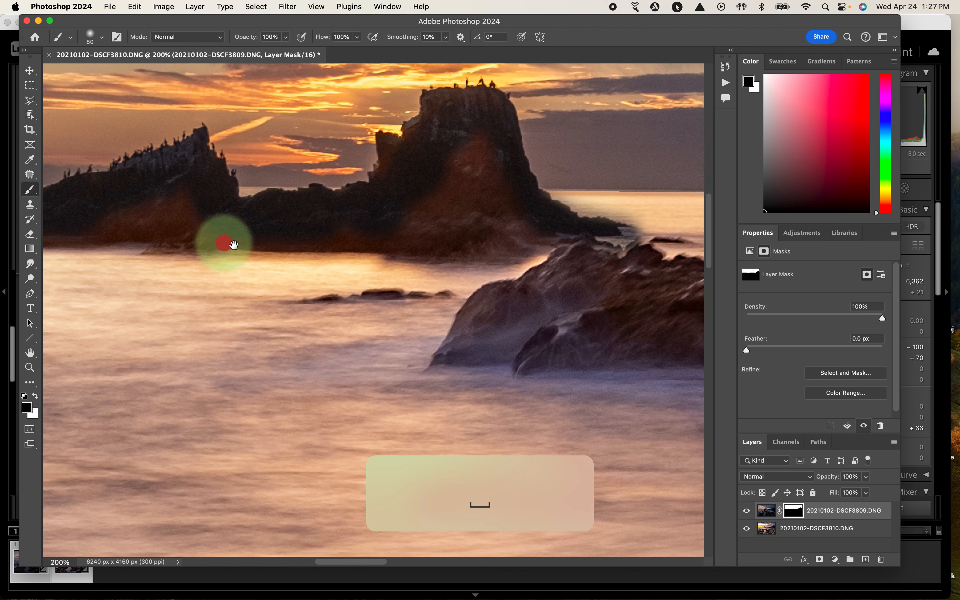
{"action": "mouse_move", "coordinate": [465, 279]}
{"action": "left_mouse_down"}
{"action": "mouse_move", "coordinate": [332, 279]}
{"action": "mouse_move", "coordinate": [428, 279]}
{"action": "mouse_move", "coordinate": [398, 285]}
{"action": "mouse_move", "coordinate": [527, 257]}
{"action": "mouse_move", "coordinate": [609, 259]}
{"action": "mouse_move", "coordinate": [542, 210]}
{"action": "mouse_move", "coordinate": [605, 225]}
{"action": "mouse_move", "coordinate": [539, 206]}
{"action": "left_mouse_up"}
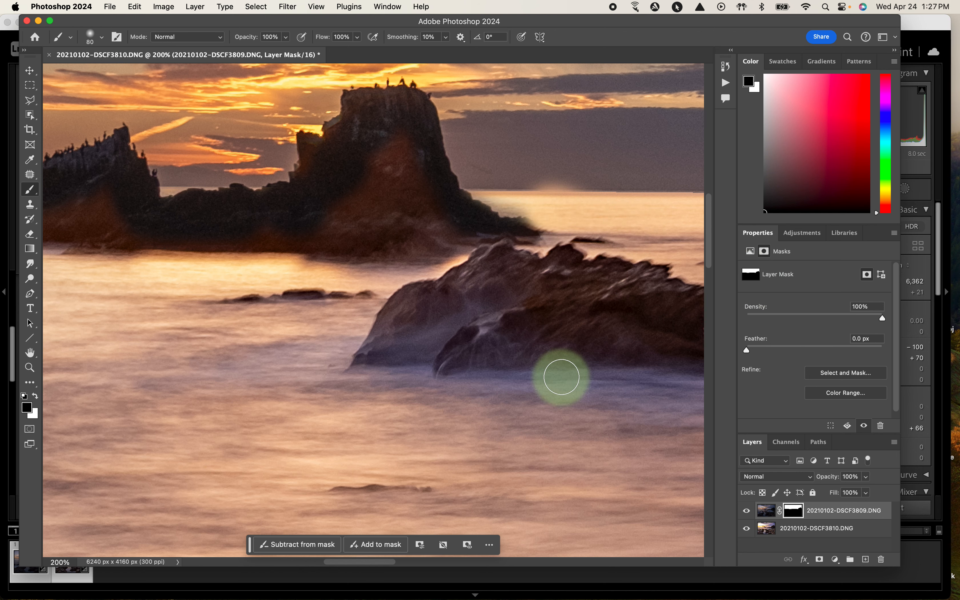
Merge all visible layers into a new stamped layer above the masked exposure.
{"action": "key", "text": "super+minus"}
{"action": "key", "text": "super+minus"}
{"action": "key", "text": "super+minus"}
{"action": "key", "text": "super+minus"}
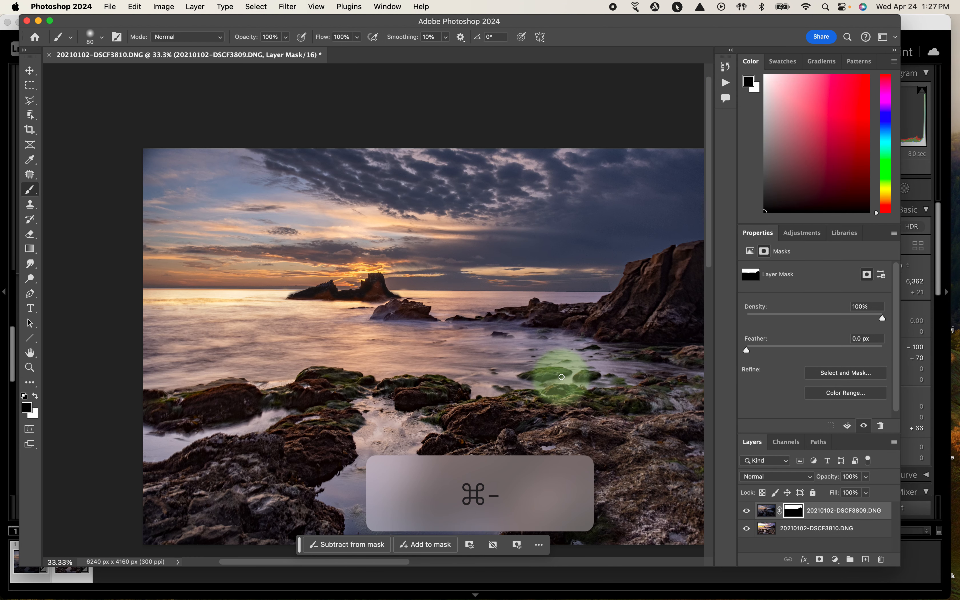
{"action": "left_click_drag", "start_coordinate": [579, 328], "coordinate": [551, 282]}
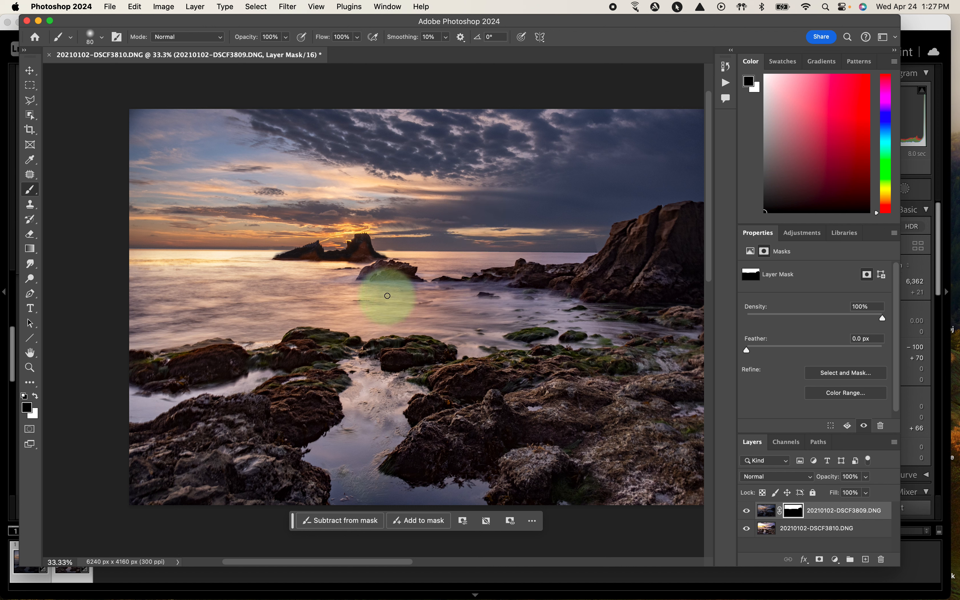
{"action": "key", "text": "super"}
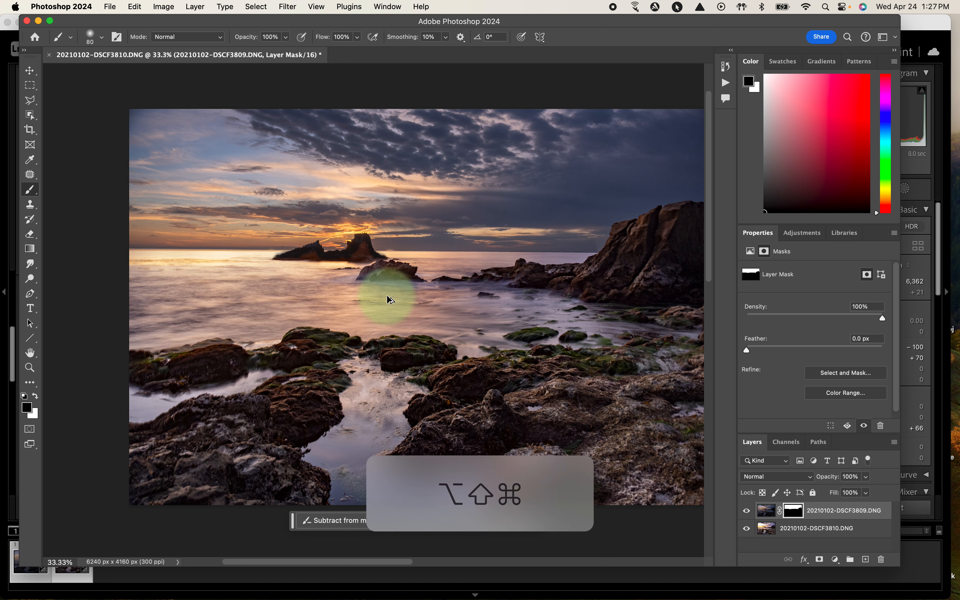
{"action": "key", "text": "alt+shift+super+e"}
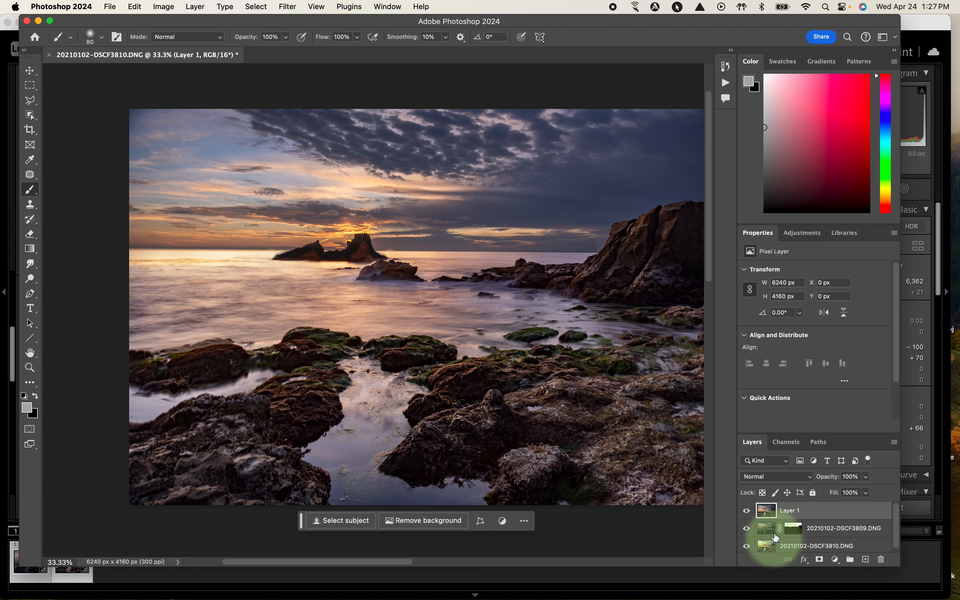
Check the merged layer on its own by toggling its visibility with both source exposures hidden, and show all layers again.
{"action": "left_click", "coordinate": [744, 543]}
{"action": "left_click", "coordinate": [744, 512]}
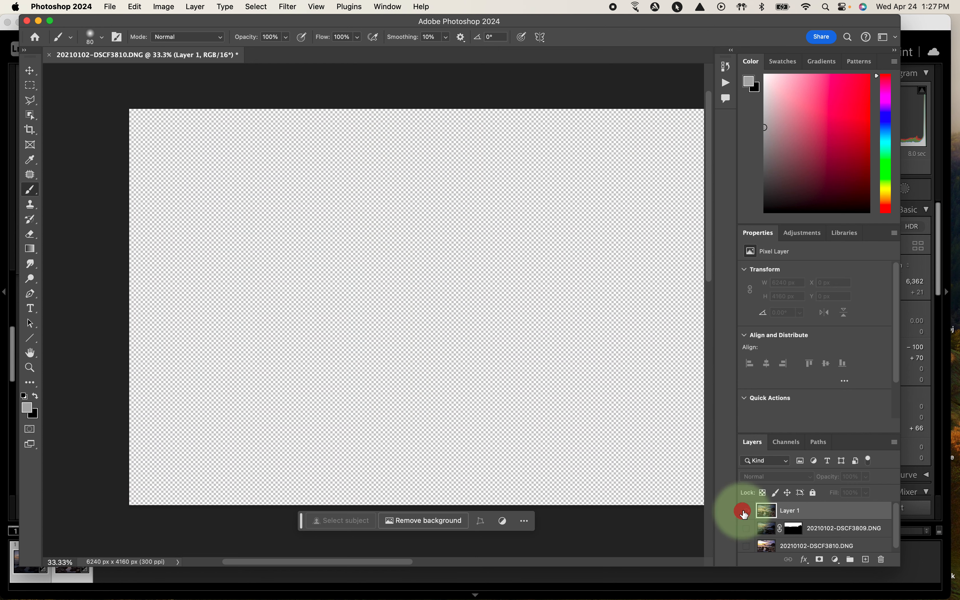
{"action": "left_click", "coordinate": [743, 512]}
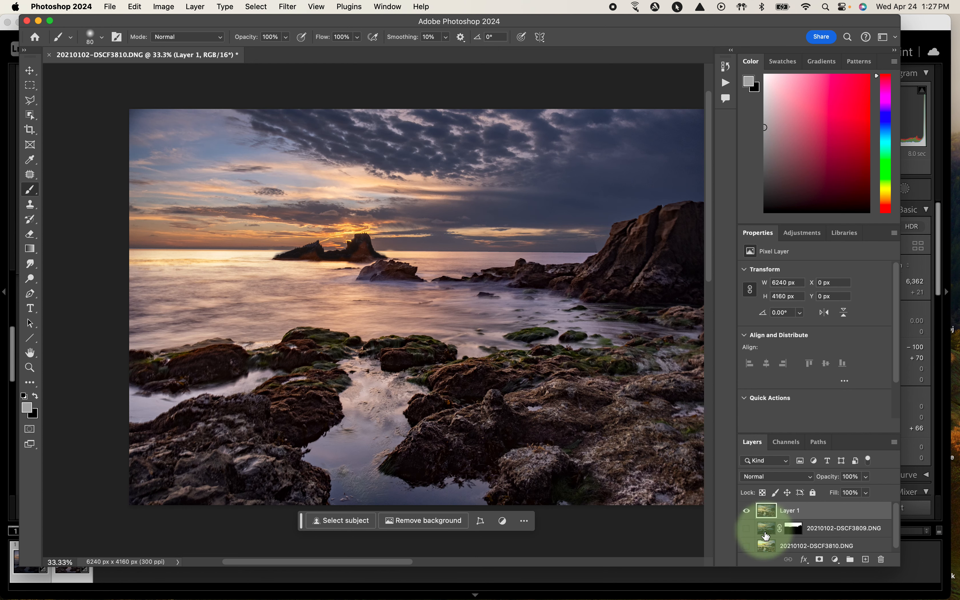
{"action": "left_click", "coordinate": [747, 544]}
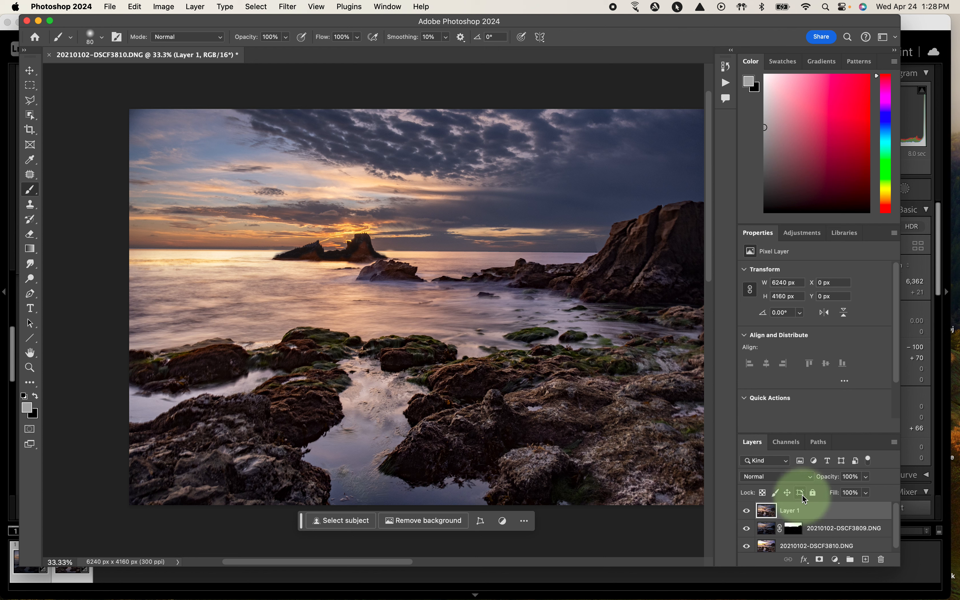
In the Camera Raw Filter, set the Color Mixer luminance to Reds -22, Yellows +13, Greens +76, Blues +46, Purples -18 and Magentas +25.
{"action": "left_click", "coordinate": [287, 7]}
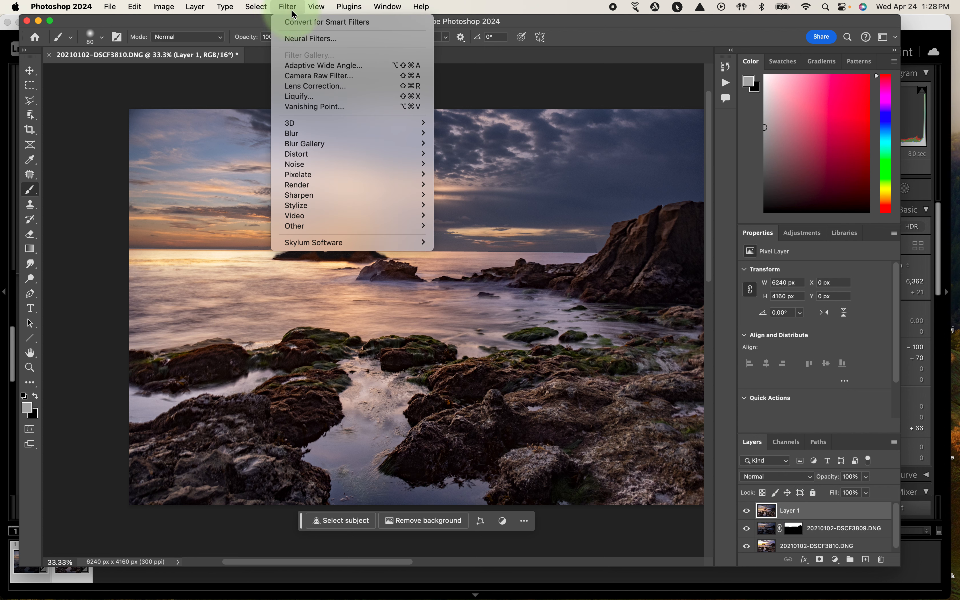
{"action": "left_click", "coordinate": [303, 79]}
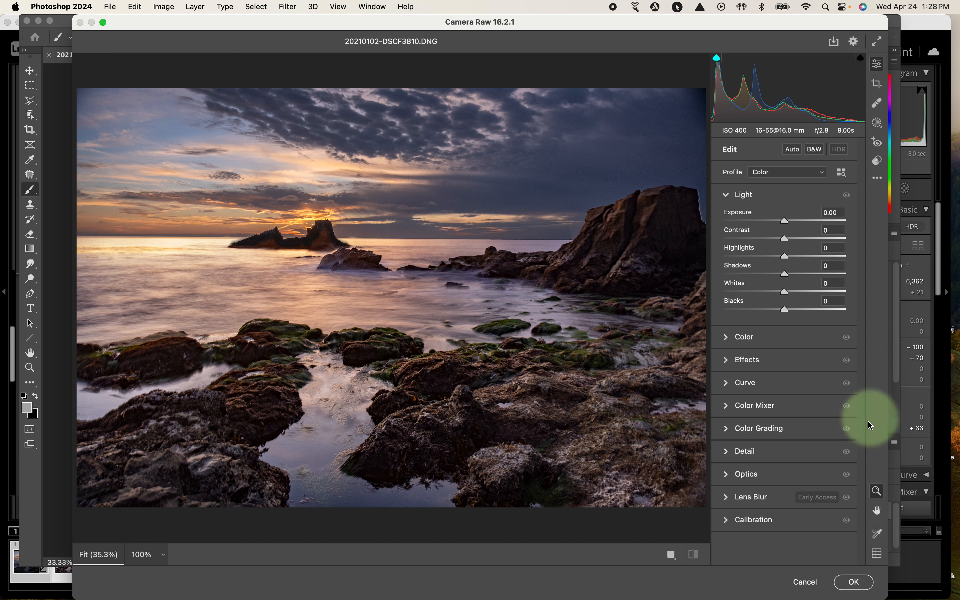
{"action": "left_click", "coordinate": [726, 406]}
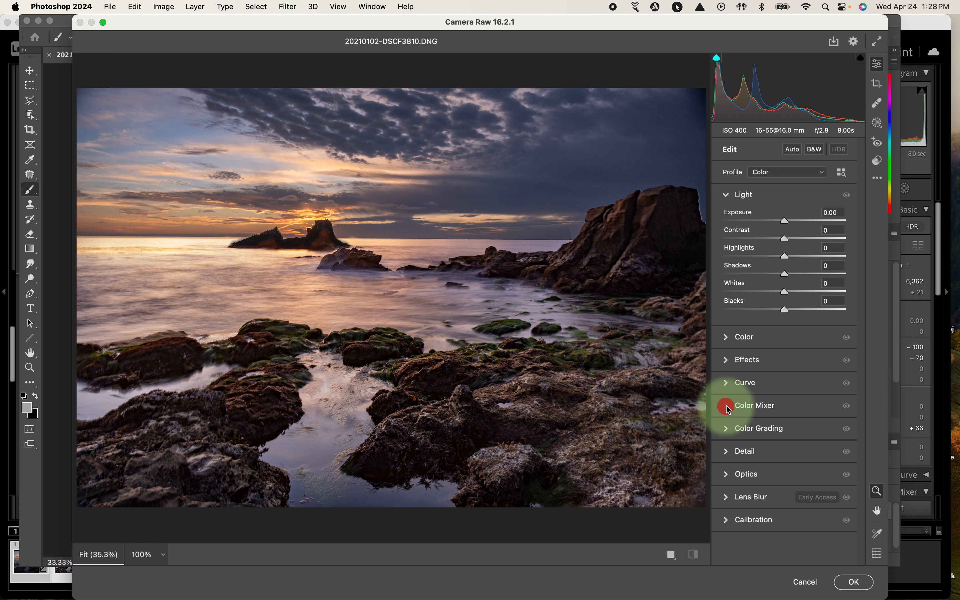
{"action": "left_click", "coordinate": [729, 344]}
{"action": "left_click", "coordinate": [808, 343]}
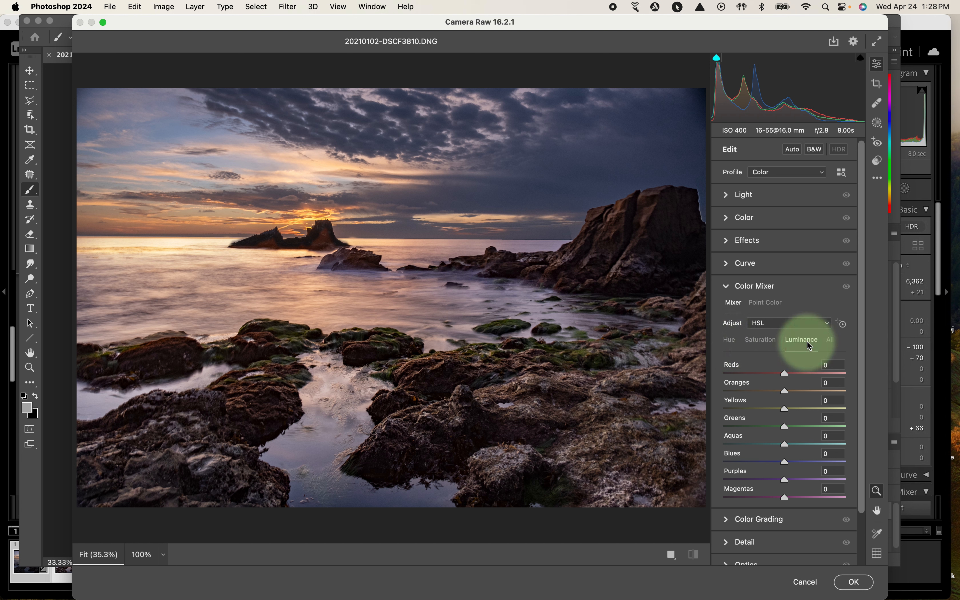
{"action": "left_click_drag", "start_coordinate": [785, 425], "coordinate": [833, 429]}
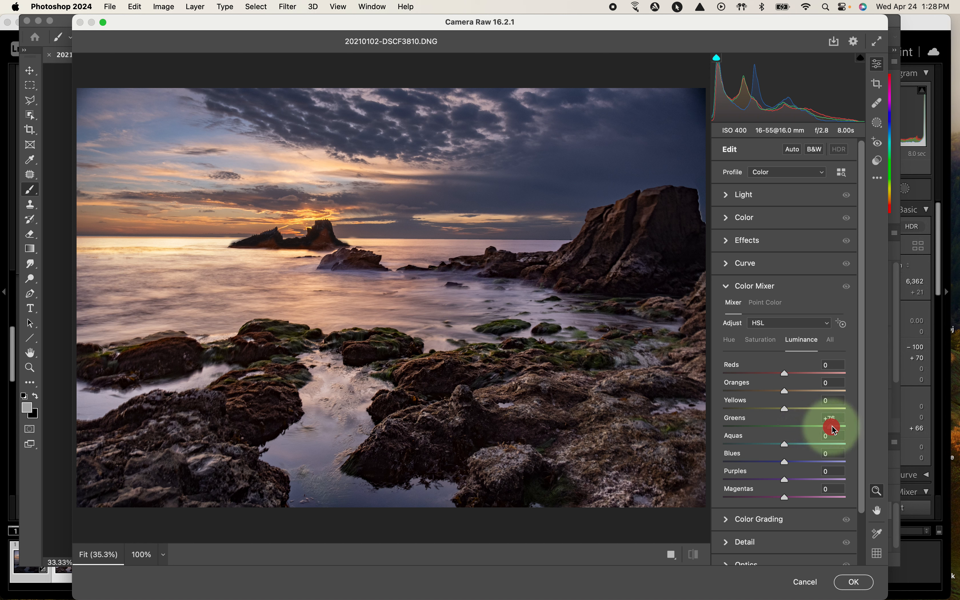
{"action": "left_click_drag", "start_coordinate": [785, 409], "coordinate": [794, 410]}
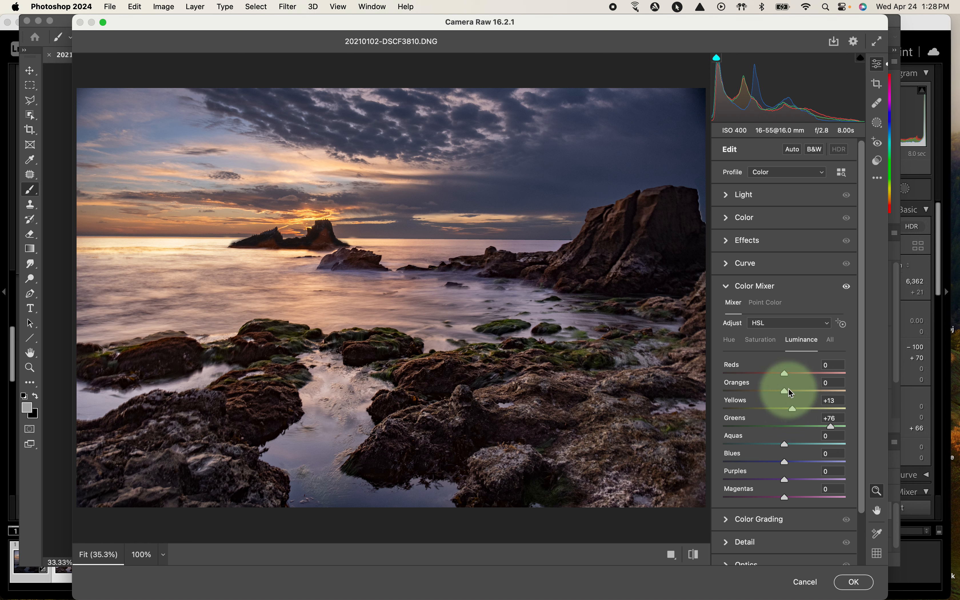
{"action": "left_click_drag", "start_coordinate": [784, 375], "coordinate": [773, 378]}
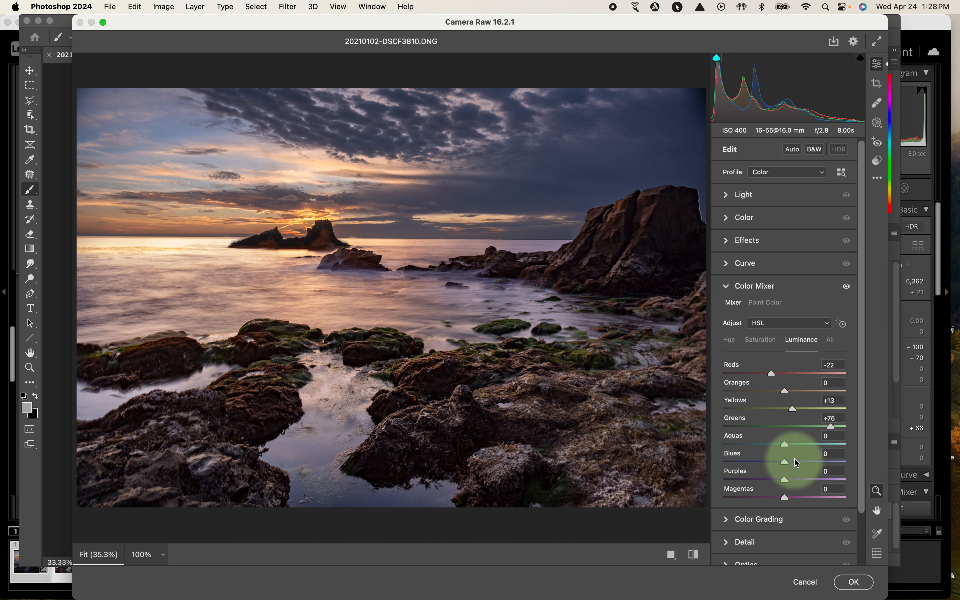
{"action": "left_click_drag", "start_coordinate": [784, 461], "coordinate": [799, 498]}
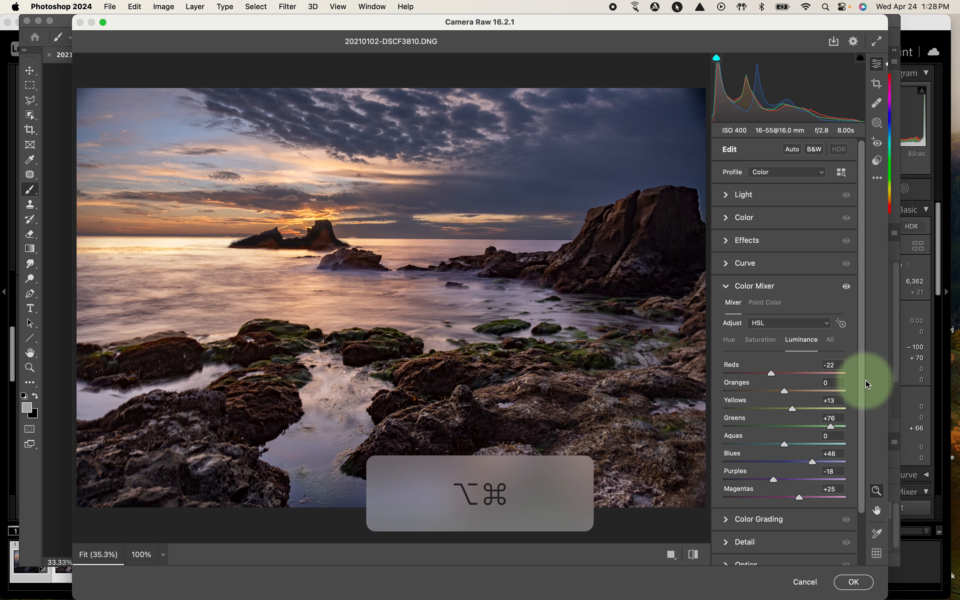
{"action": "key", "text": "alt+super+equal"}
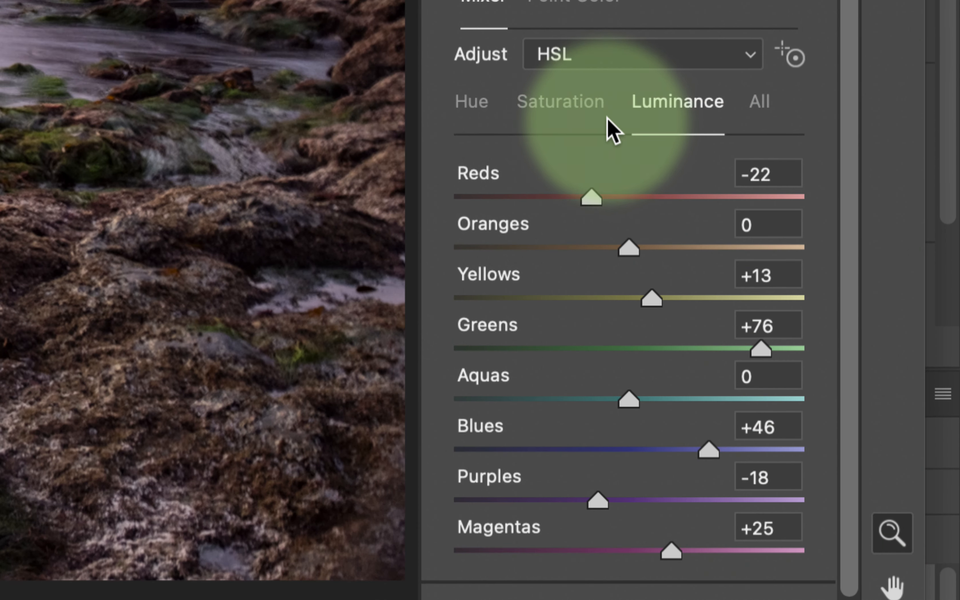
Set the Color Mixer saturation to Reds +22, Oranges +24, Yellows +43, Greens +46 and Blues +39.
{"action": "left_click", "coordinate": [570, 115]}
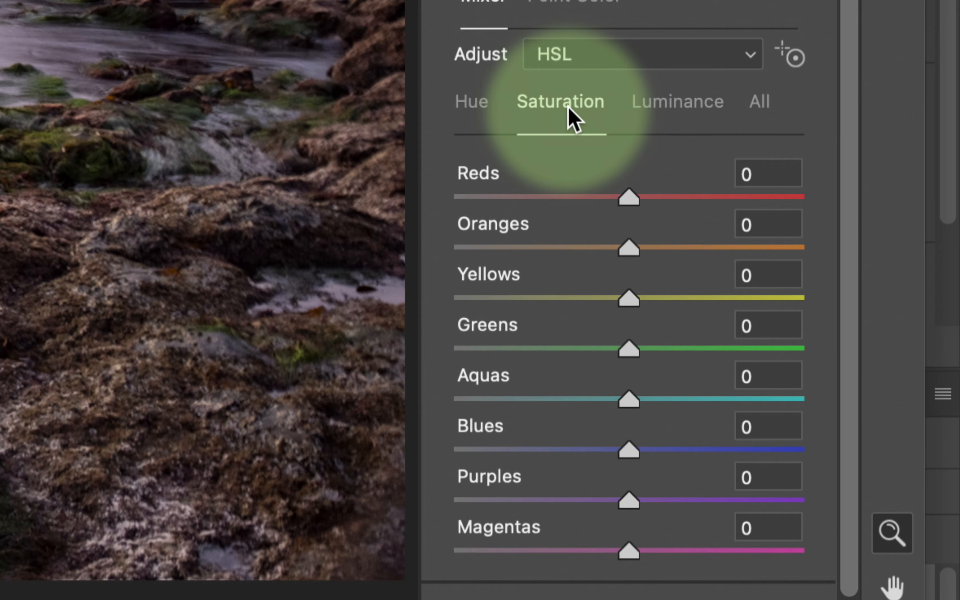
{"action": "key", "text": "alt+super+minus"}
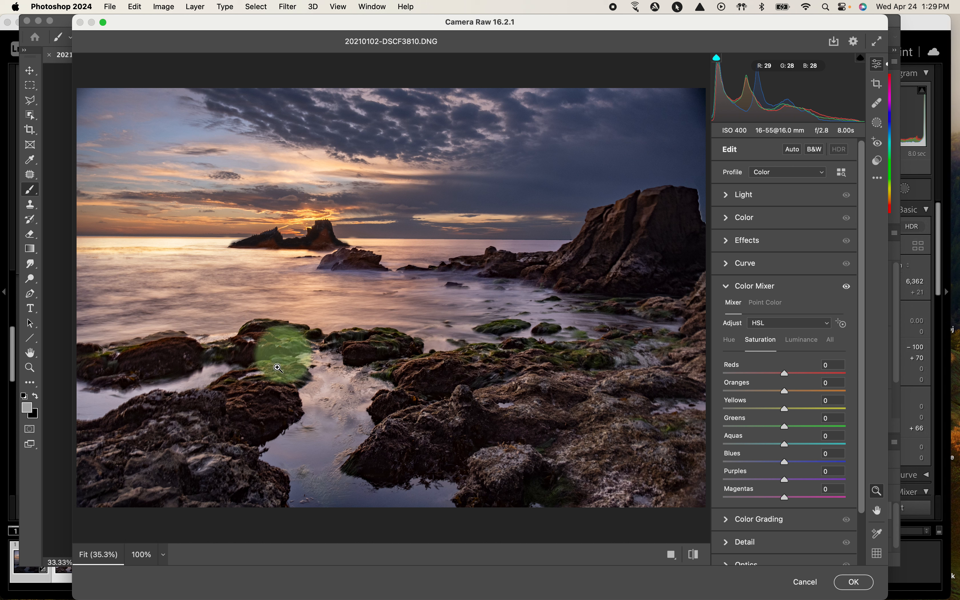
{"action": "mouse_move", "coordinate": [784, 426]}
{"action": "left_mouse_down"}
{"action": "mouse_move", "coordinate": [807, 428]}
{"action": "mouse_move", "coordinate": [794, 412]}
{"action": "mouse_move", "coordinate": [812, 412]}
{"action": "mouse_move", "coordinate": [812, 427]}
{"action": "mouse_move", "coordinate": [769, 427]}
{"action": "left_mouse_up"}
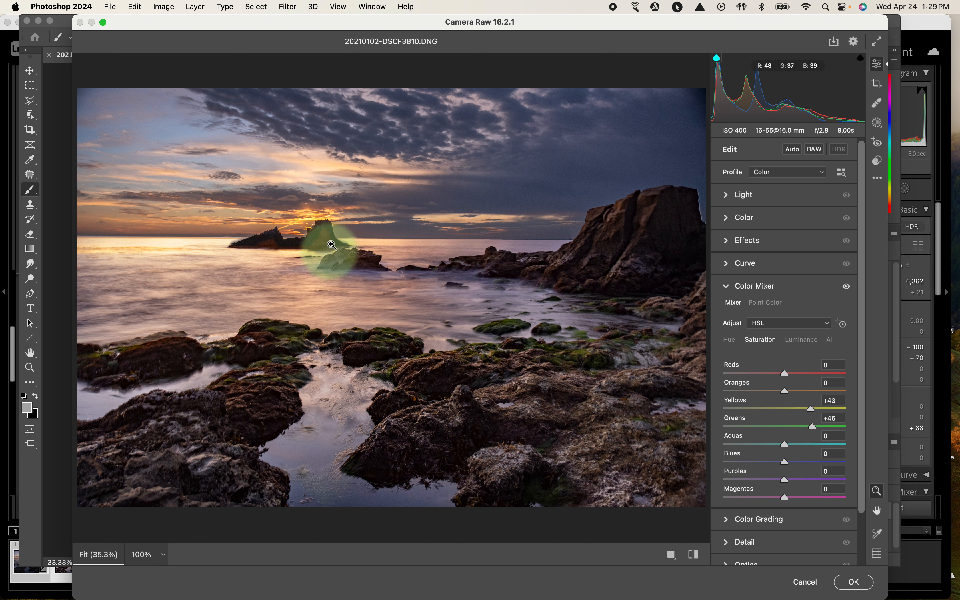
{"action": "left_click_drag", "start_coordinate": [784, 392], "coordinate": [798, 375]}
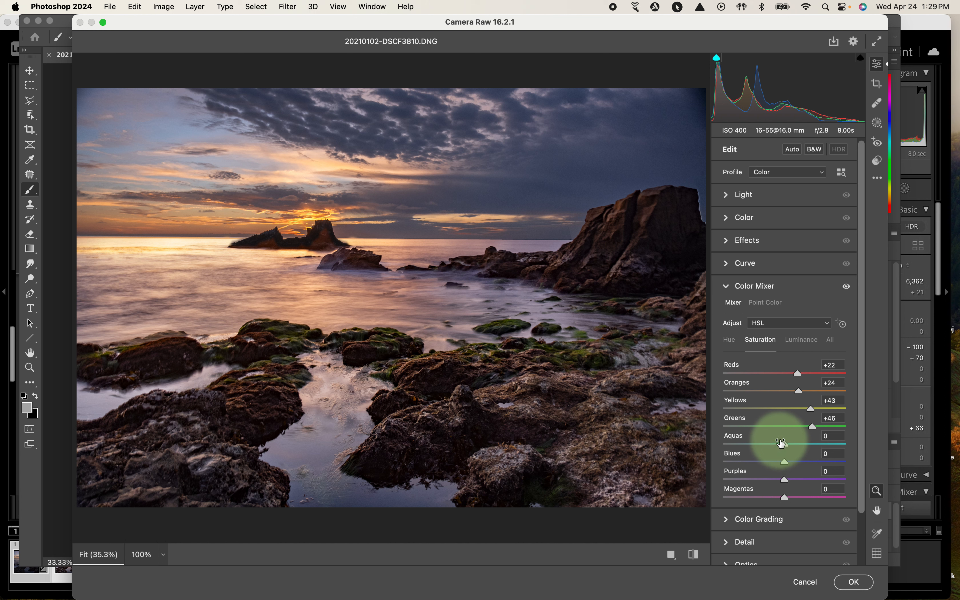
{"action": "left_click_drag", "start_coordinate": [784, 462], "coordinate": [807, 464]}
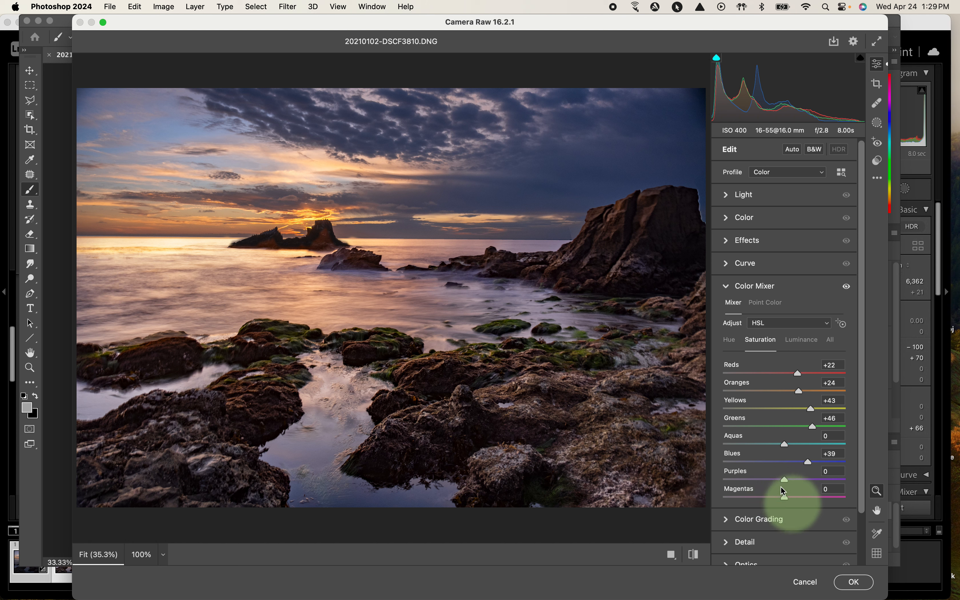
Set the Color Mixer hue to Reds -37, Oranges -15, Yellows +3, Greens -30, Blues -18 and Magentas +12.
{"action": "left_click", "coordinate": [726, 286]}
{"action": "left_click", "coordinate": [731, 289]}
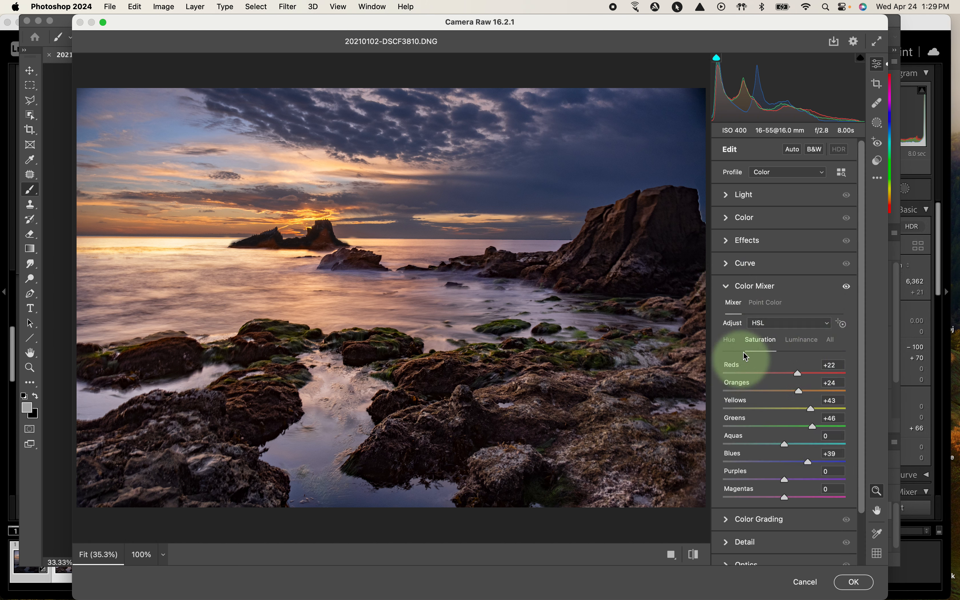
{"action": "left_click", "coordinate": [733, 342]}
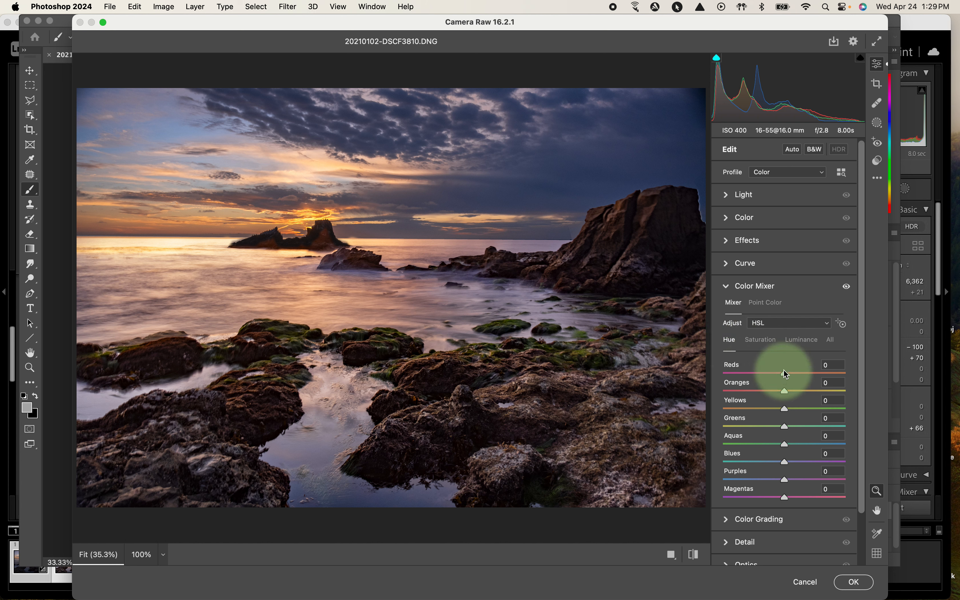
{"action": "left_click_drag", "start_coordinate": [787, 377], "coordinate": [765, 427]}
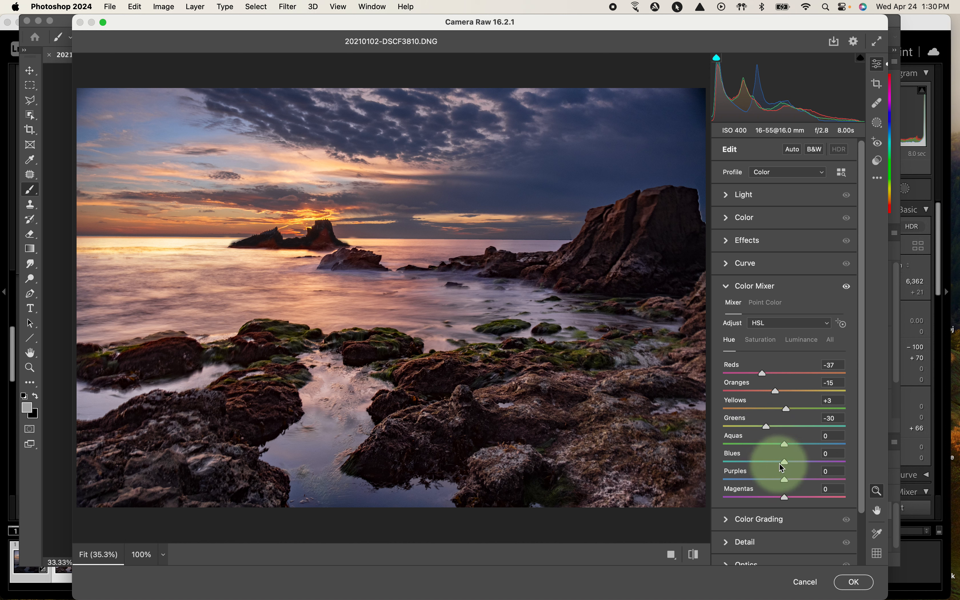
{"action": "left_click_drag", "start_coordinate": [784, 461], "coordinate": [773, 461]}
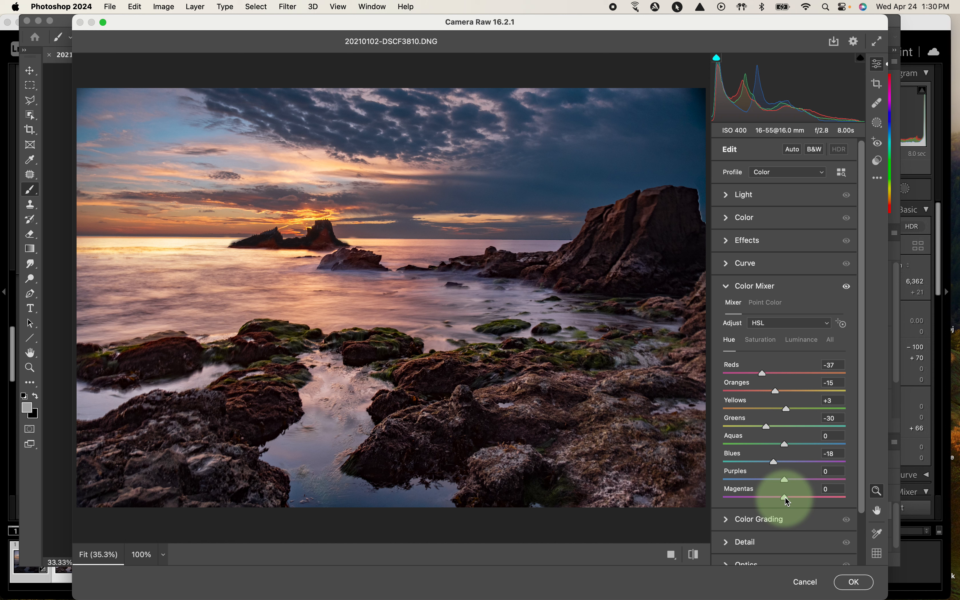
{"action": "mouse_move", "coordinate": [785, 499]}
{"action": "left_mouse_down"}
{"action": "mouse_move", "coordinate": [776, 497]}
{"action": "mouse_move", "coordinate": [815, 500]}
{"action": "mouse_move", "coordinate": [792, 502]}
{"action": "left_mouse_up"}
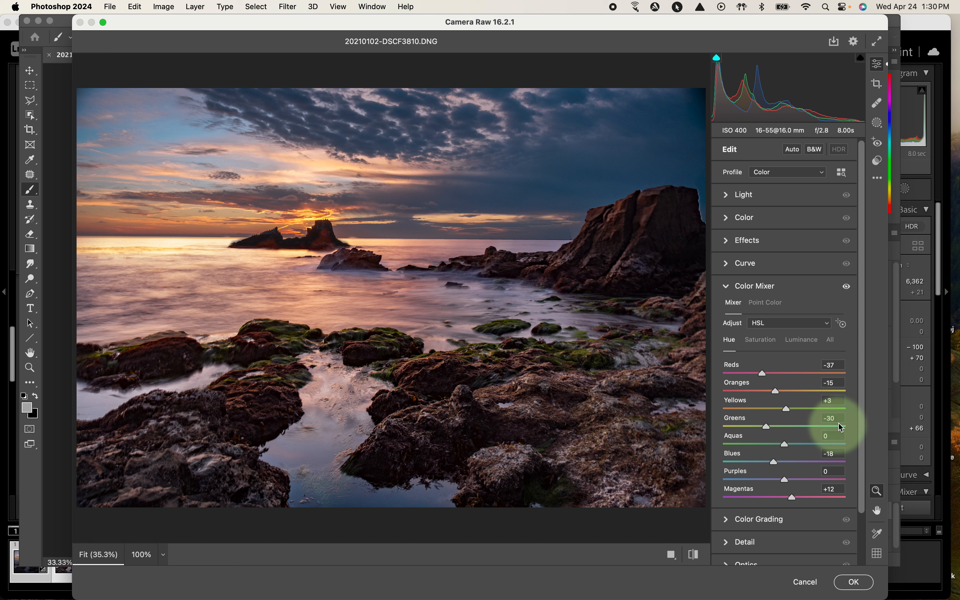
Review the Color Mixer's hue, saturation and luminance values, and collapse its settings.
{"action": "left_click", "coordinate": [726, 287]}
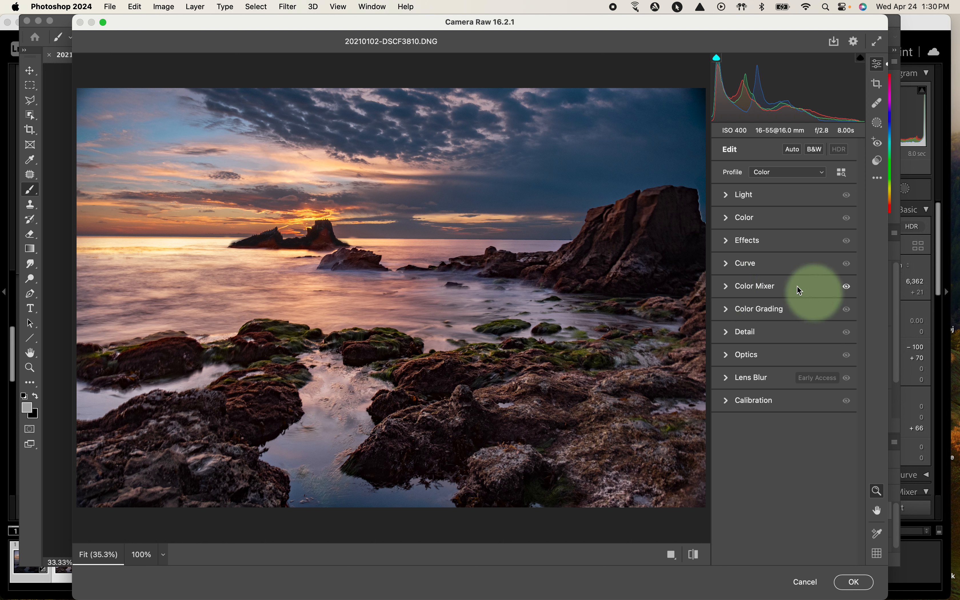
{"action": "left_click", "coordinate": [726, 285]}
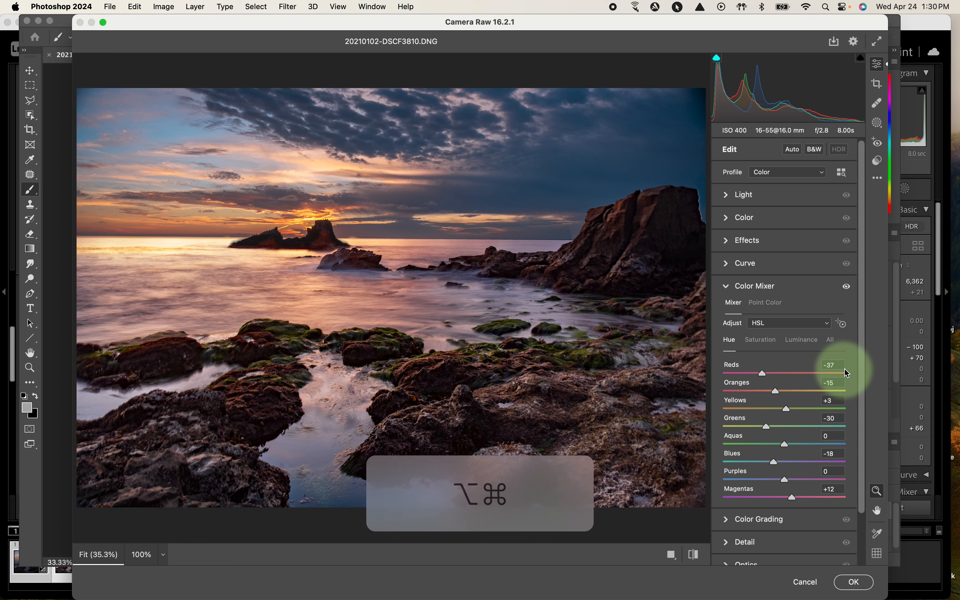
{"action": "key", "text": "alt+super+equal"}
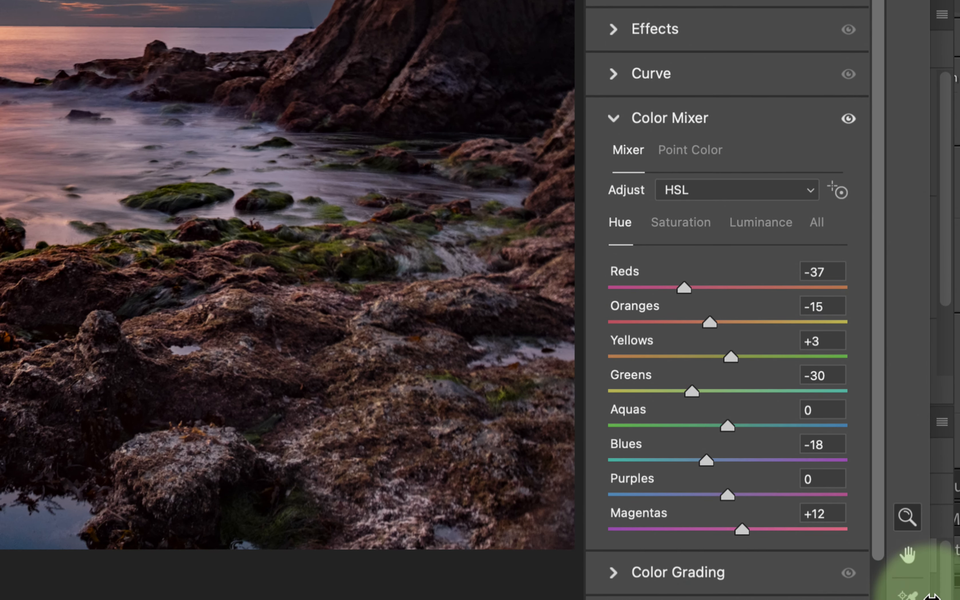
{"action": "left_click", "coordinate": [690, 226]}
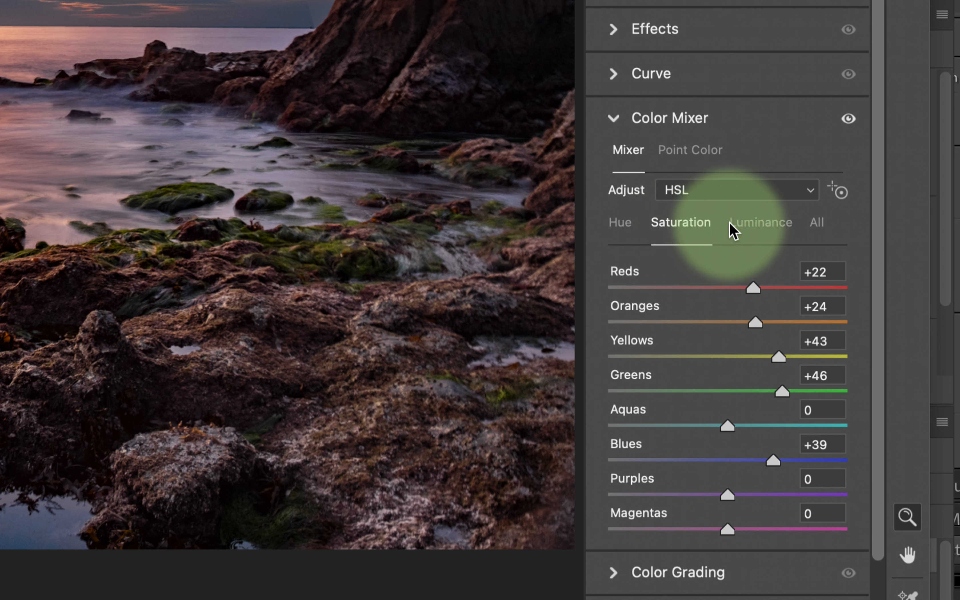
{"action": "left_click", "coordinate": [775, 232]}
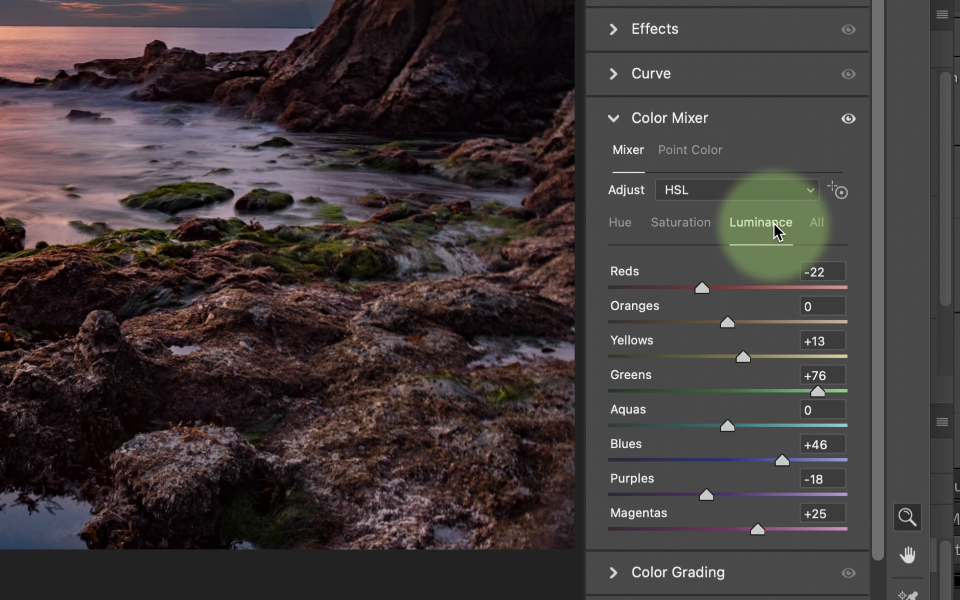
{"action": "left_click", "coordinate": [615, 121]}
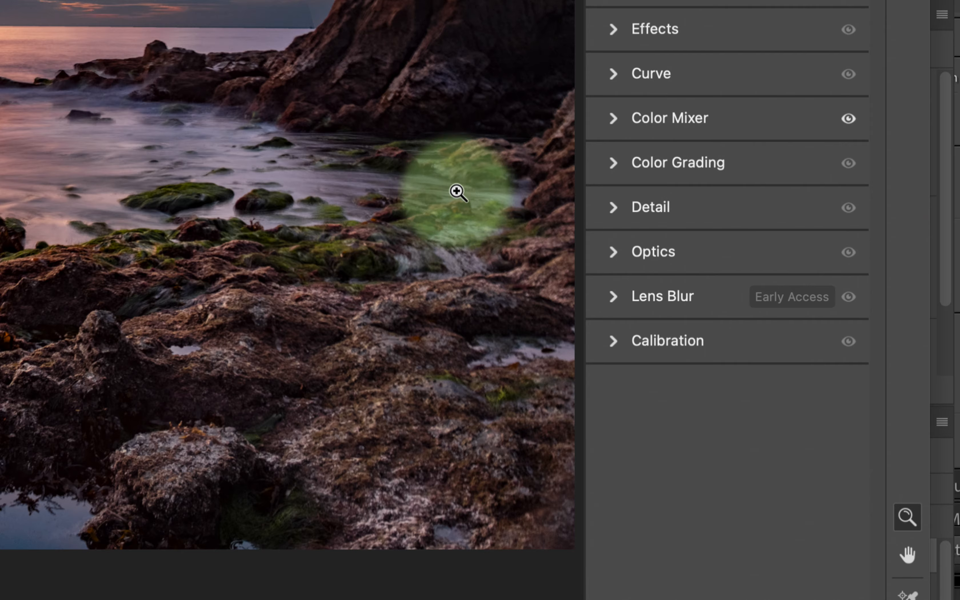
{"action": "key", "text": "alt+super+minus"}
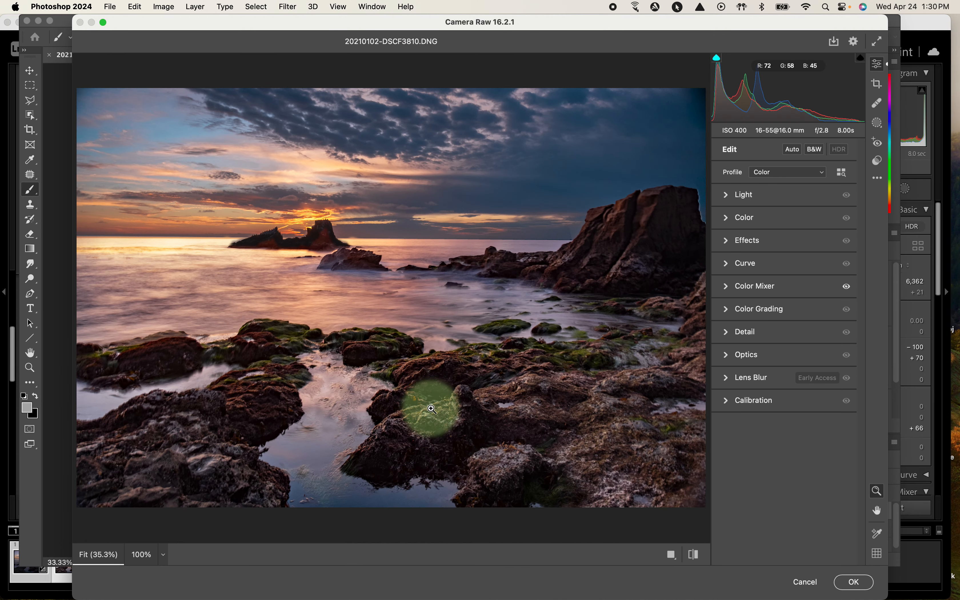
Set the Detail sharpening to 56 in Camera Raw, judging it on a close-up of the foreground rocks.
{"action": "left_click", "coordinate": [466, 408]}
{"action": "left_click_drag", "start_coordinate": [302, 189], "coordinate": [322, 218]}
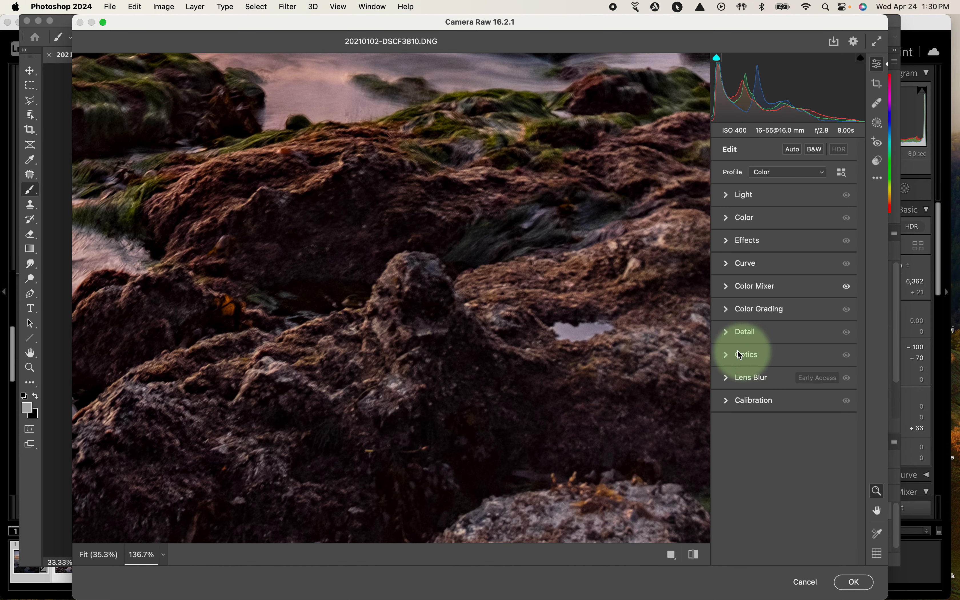
{"action": "left_click", "coordinate": [729, 335]}
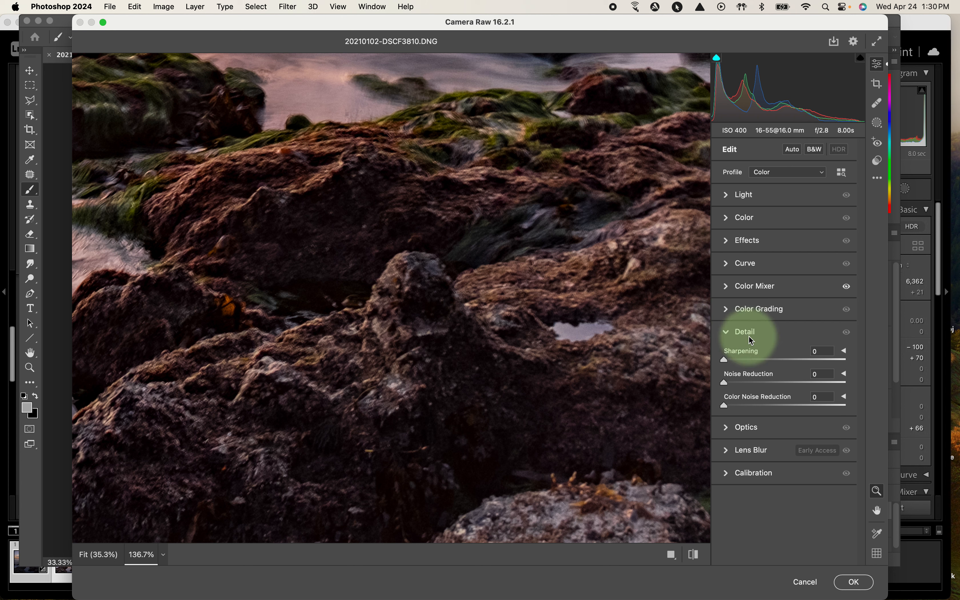
{"action": "left_click_drag", "start_coordinate": [723, 360], "coordinate": [758, 362]}
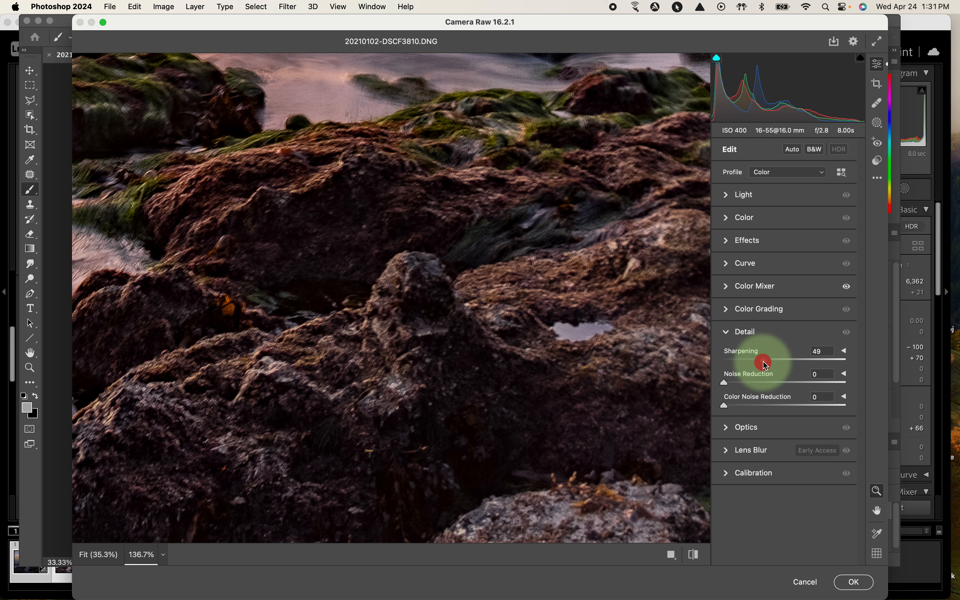
{"action": "mouse_move", "coordinate": [763, 362]}
{"action": "left_mouse_down"}
{"action": "mouse_move", "coordinate": [890, 378]}
{"action": "mouse_move", "coordinate": [769, 363]}
{"action": "left_mouse_up"}
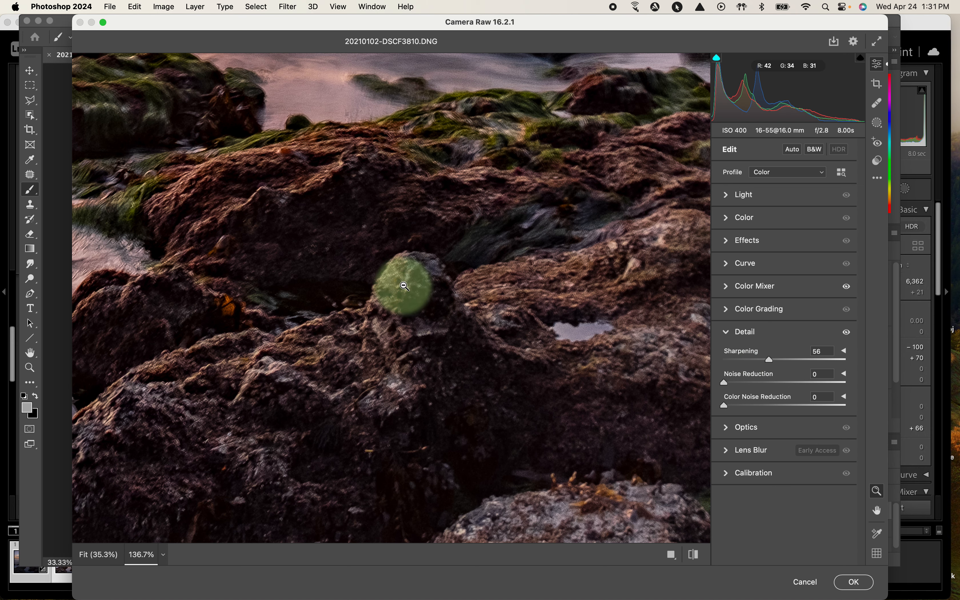
{"action": "left_click", "coordinate": [377, 227]}
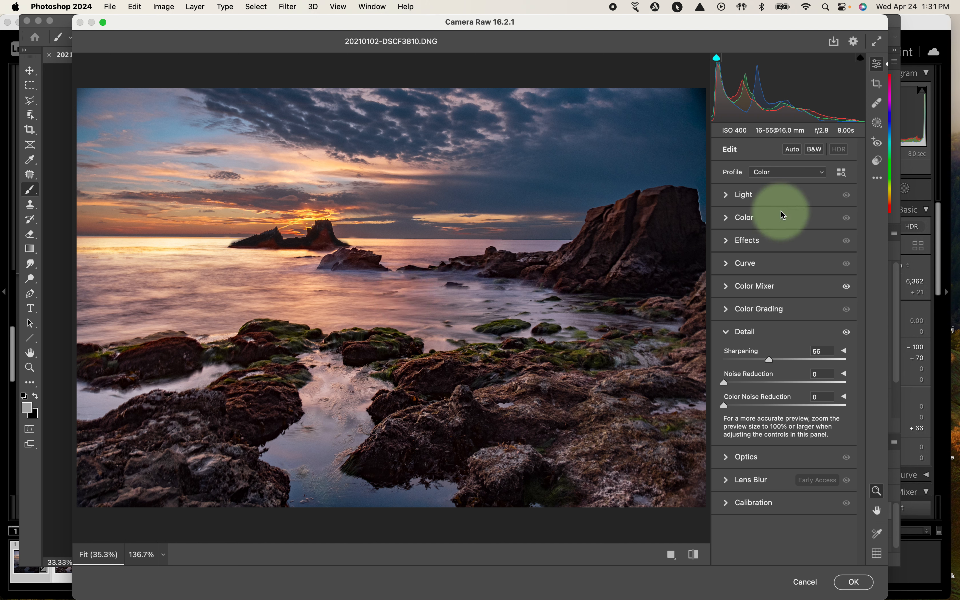
Set Dehaze to -49 in the Effects settings and Contrast to +40 in the Light settings.
{"action": "left_click", "coordinate": [725, 241]}
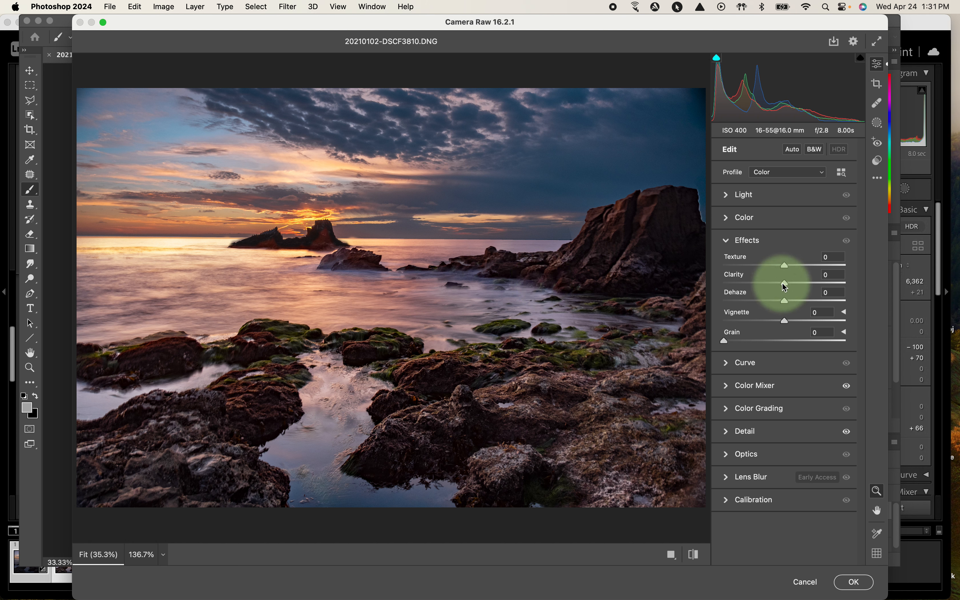
{"action": "left_click_drag", "start_coordinate": [786, 303], "coordinate": [754, 300]}
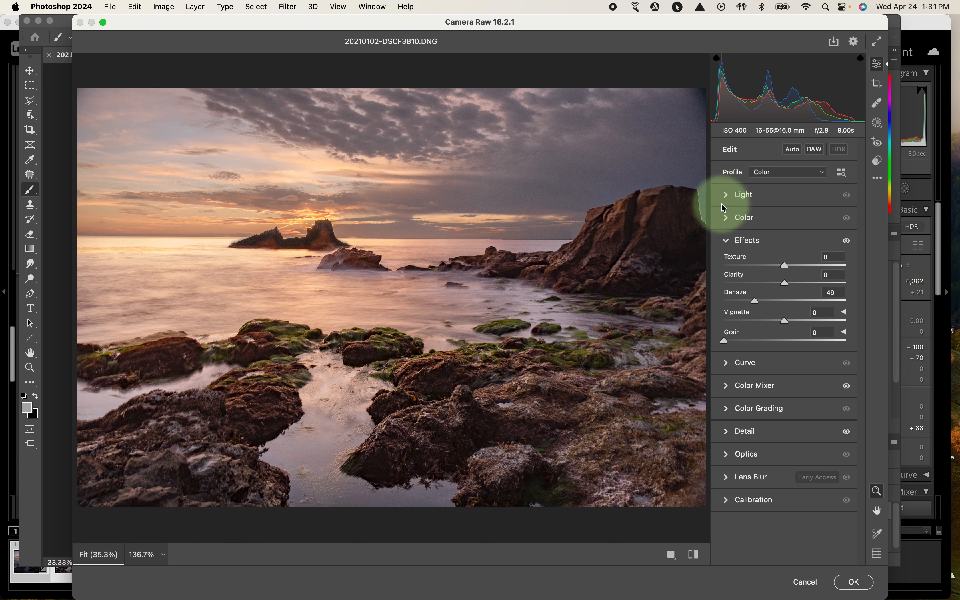
{"action": "left_click", "coordinate": [728, 196]}
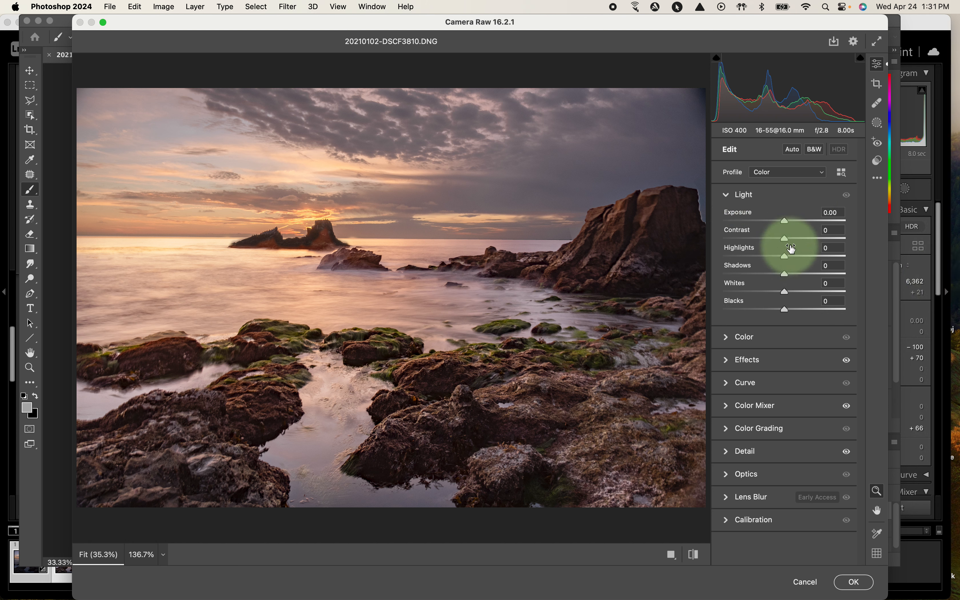
{"action": "left_click_drag", "start_coordinate": [784, 238], "coordinate": [800, 247]}
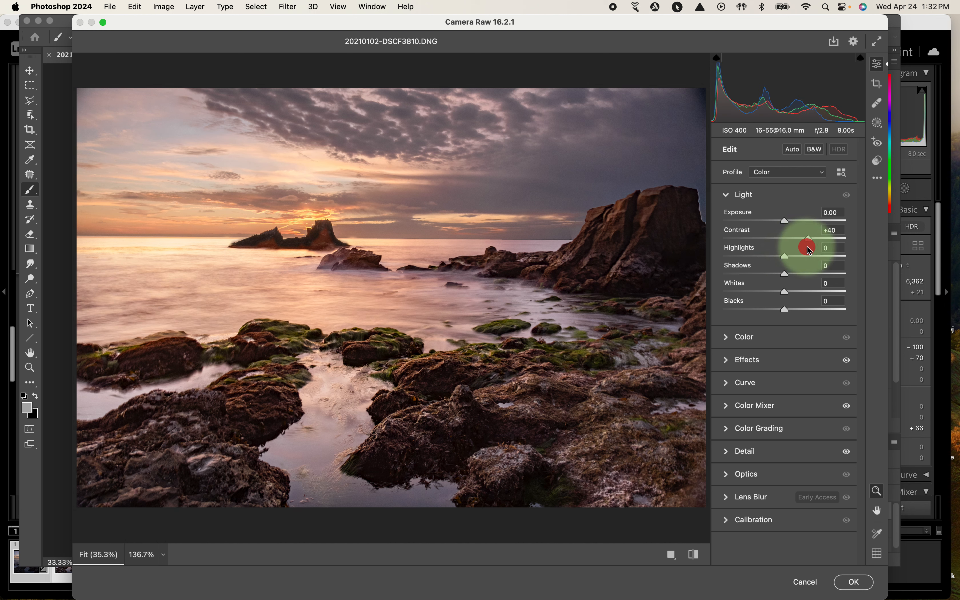
{"action": "left_click_drag", "start_coordinate": [807, 246], "coordinate": [807, 246]}
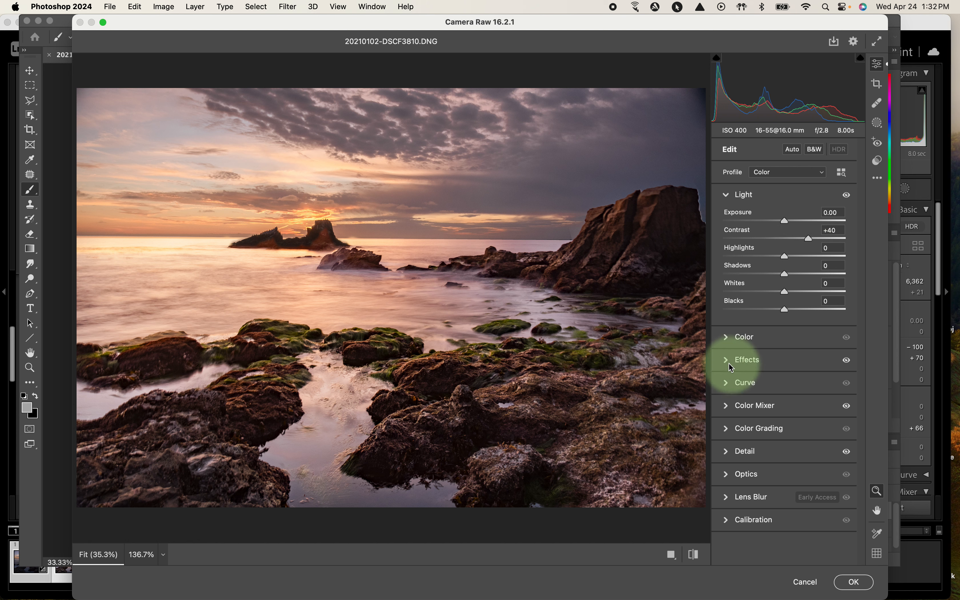
Set the Effects Texture to +9 and Clarity to +28.
{"action": "left_click", "coordinate": [718, 360]}
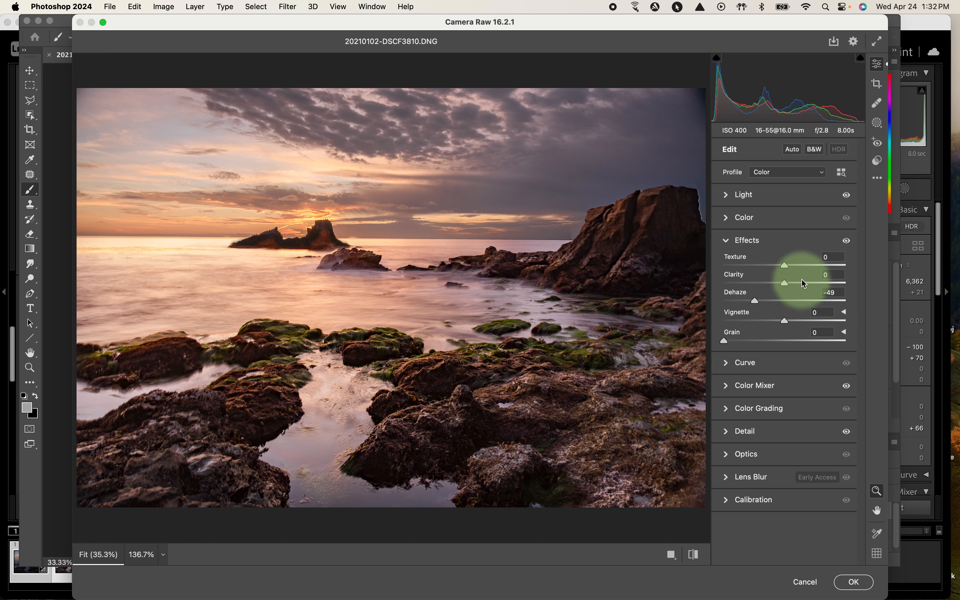
{"action": "left_click_drag", "start_coordinate": [784, 284], "coordinate": [792, 283]}
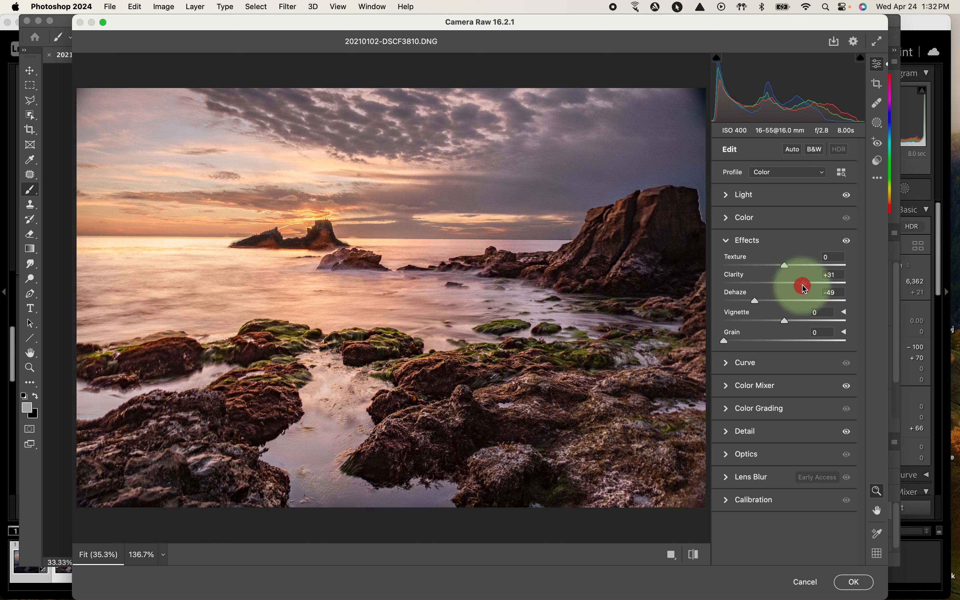
{"action": "left_click_drag", "start_coordinate": [803, 286], "coordinate": [803, 285]}
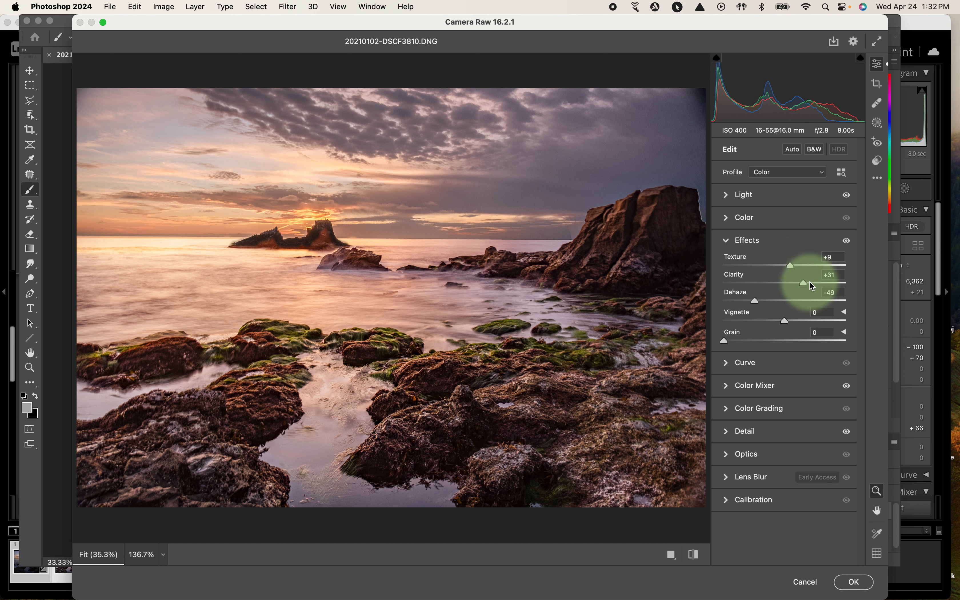
{"action": "left_click_drag", "start_coordinate": [801, 284], "coordinate": [799, 284]}
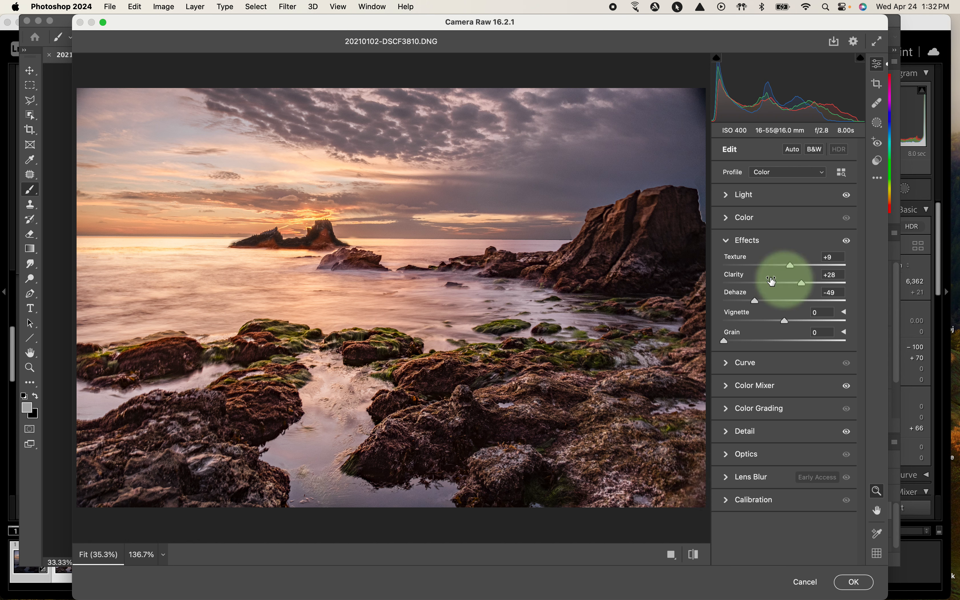
Set the Light Highlights to -66 and apply the Camera Raw edits to the merged layer.
{"action": "left_click", "coordinate": [726, 195]}
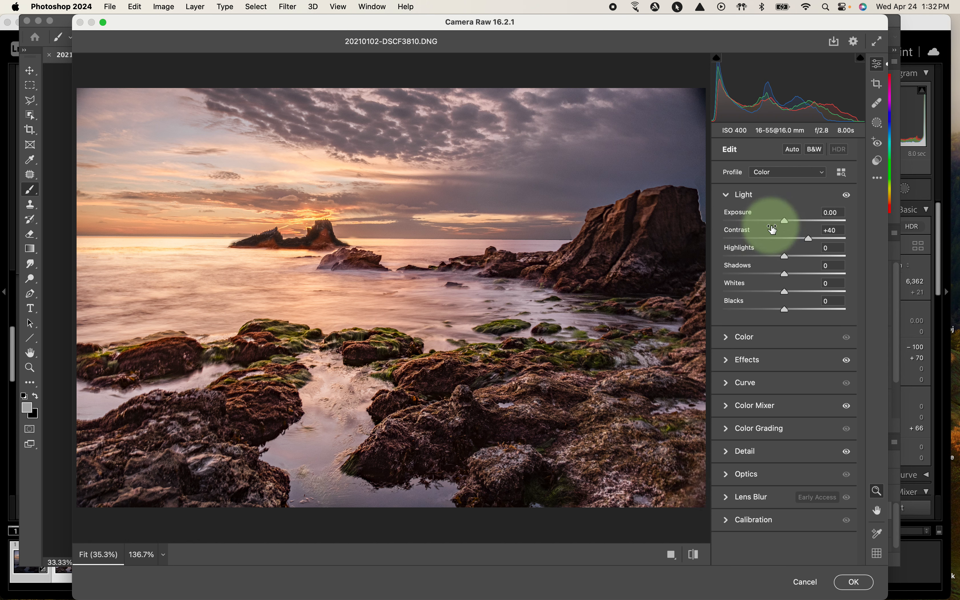
{"action": "left_click_drag", "start_coordinate": [787, 259], "coordinate": [760, 260]}
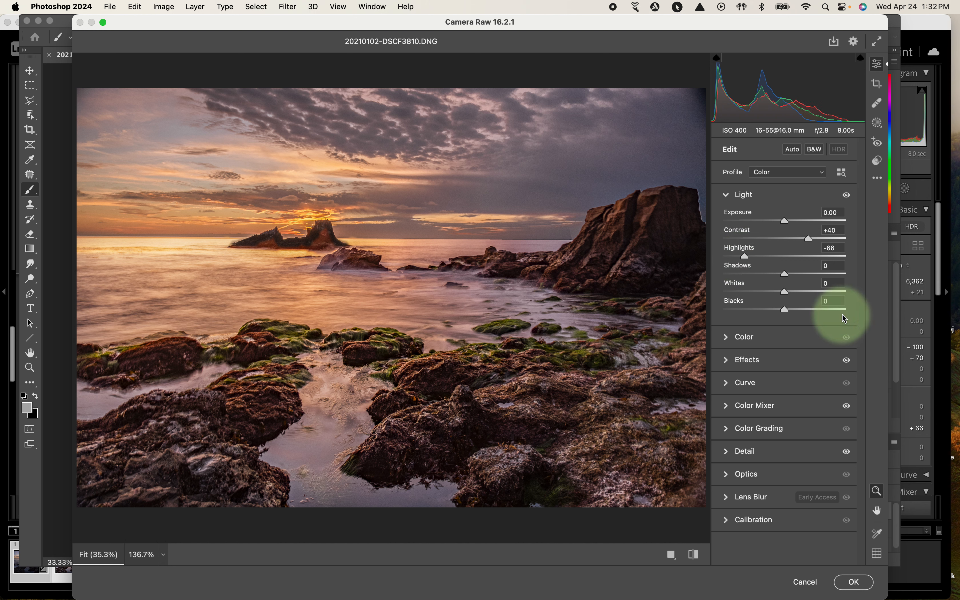
{"action": "left_click", "coordinate": [851, 583]}
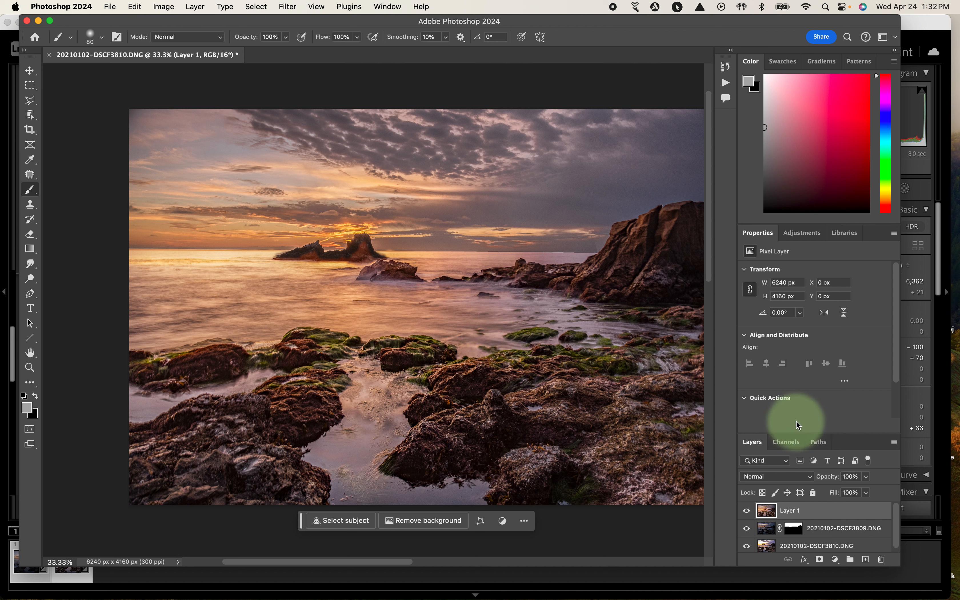
Add a Curves adjustment layer above the merged layer and shape an S-curve with lowered shadows and raised highlights.
{"action": "left_click", "coordinate": [836, 559]}
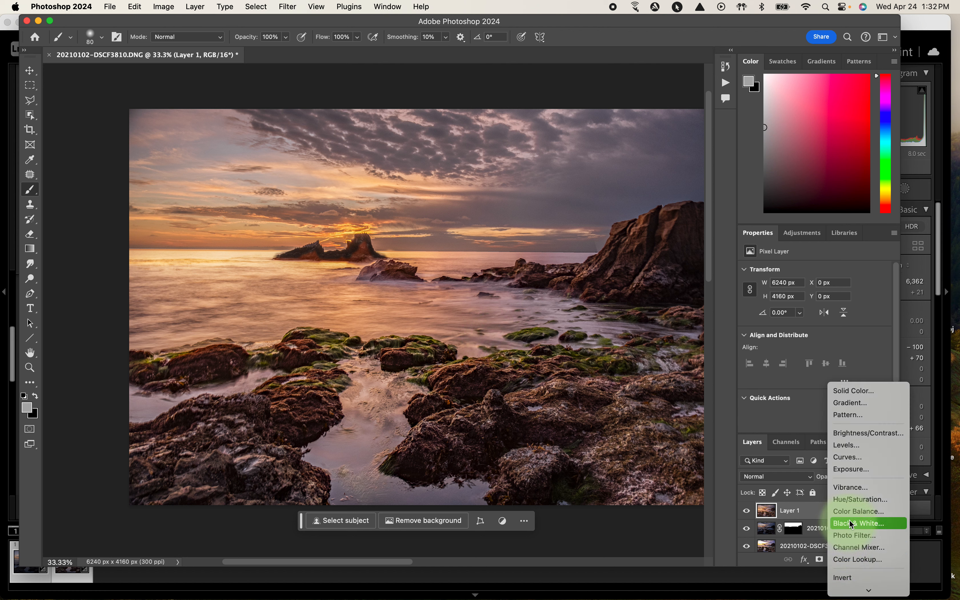
{"action": "left_click", "coordinate": [847, 457]}
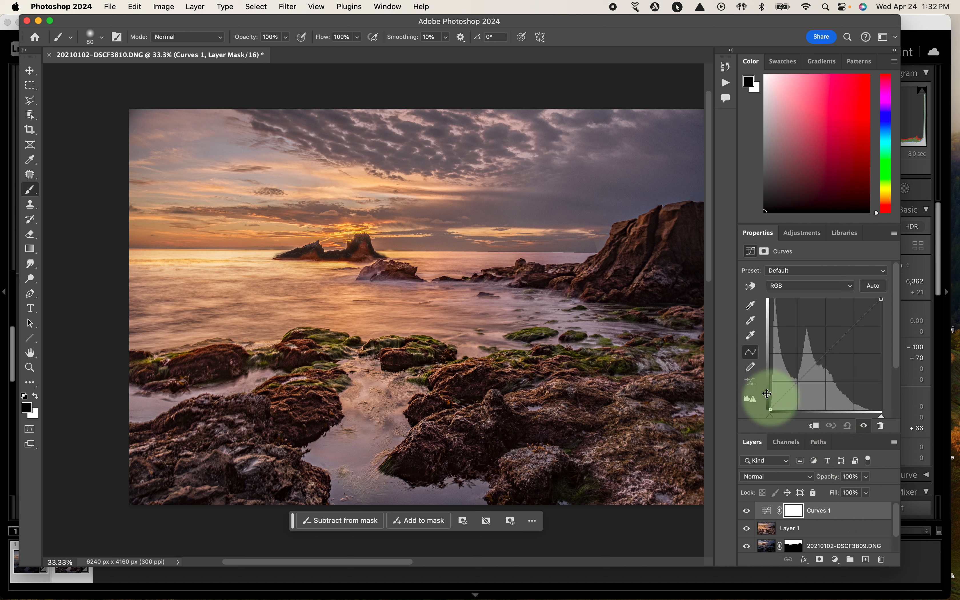
{"action": "left_click_drag", "start_coordinate": [801, 383], "coordinate": [805, 385]}
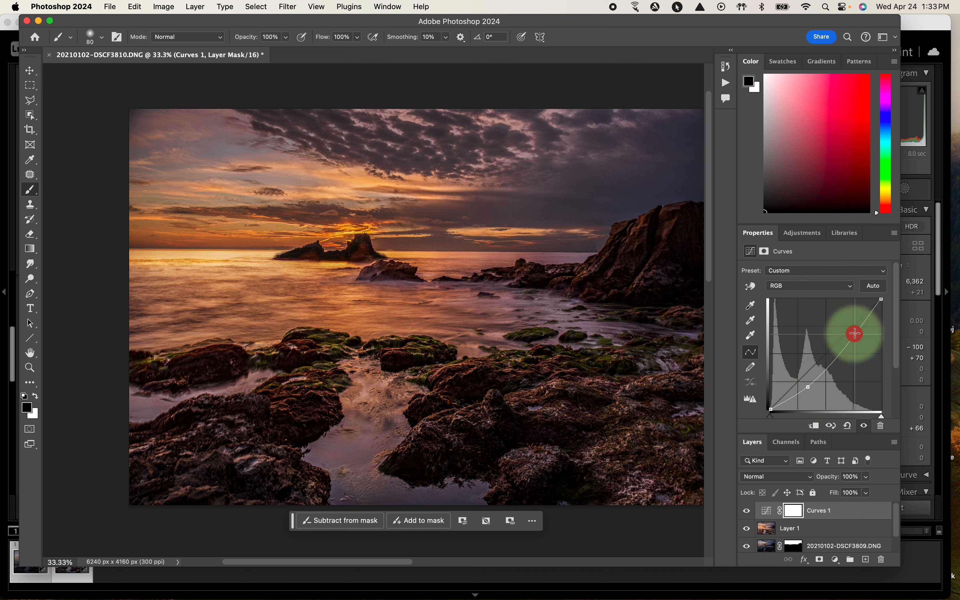
{"action": "left_click_drag", "start_coordinate": [853, 330], "coordinate": [848, 325]}
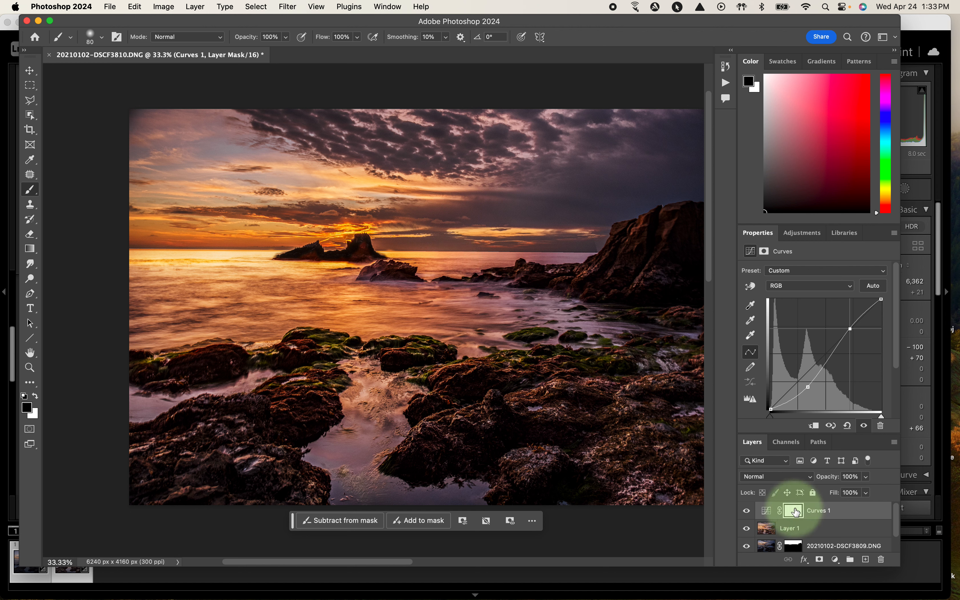
Fill the Curves layer's mask with Black at 100% opacity in Normal mode.
{"action": "left_click", "coordinate": [795, 514]}
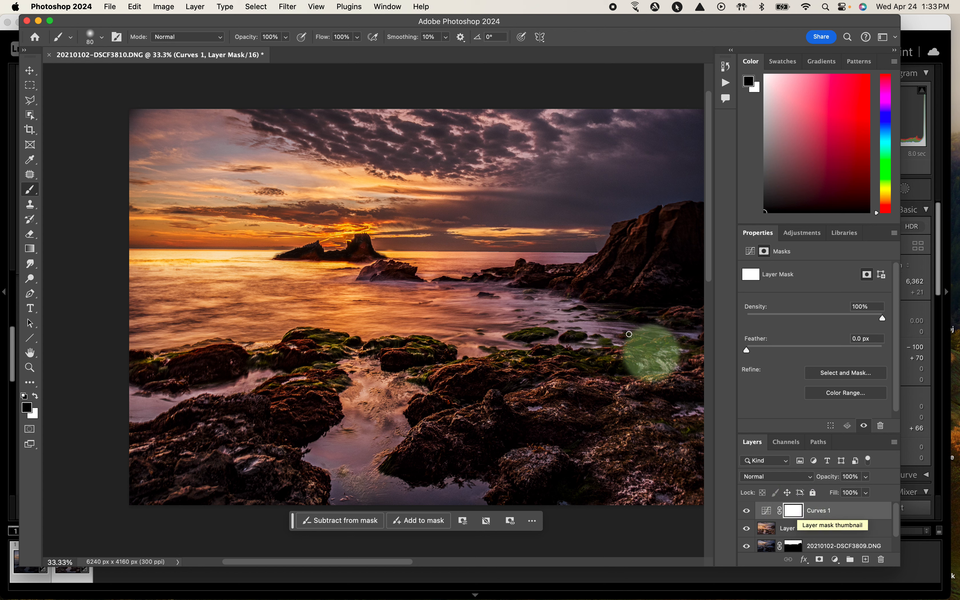
{"action": "left_click", "coordinate": [134, 6]}
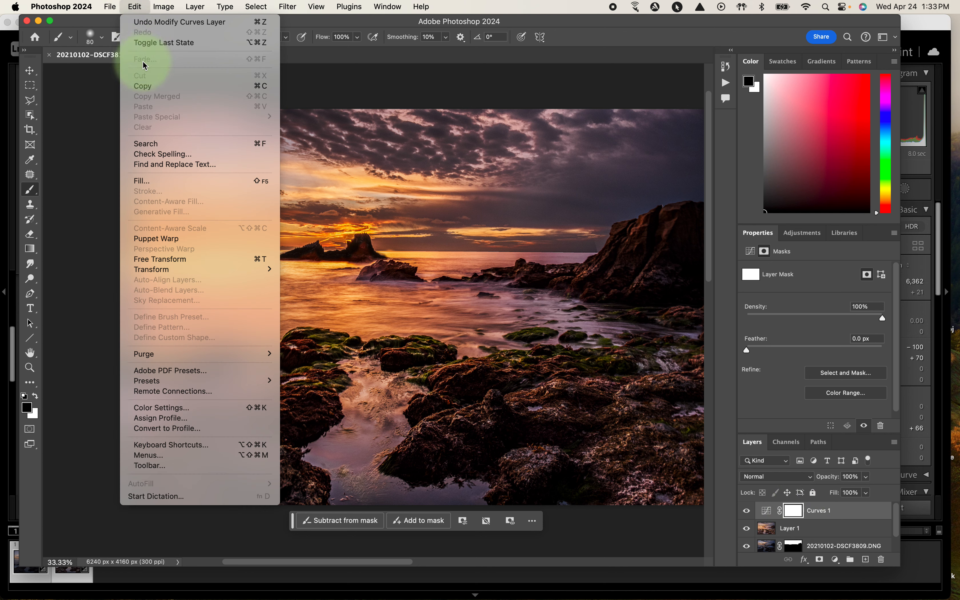
{"action": "left_click", "coordinate": [146, 182]}
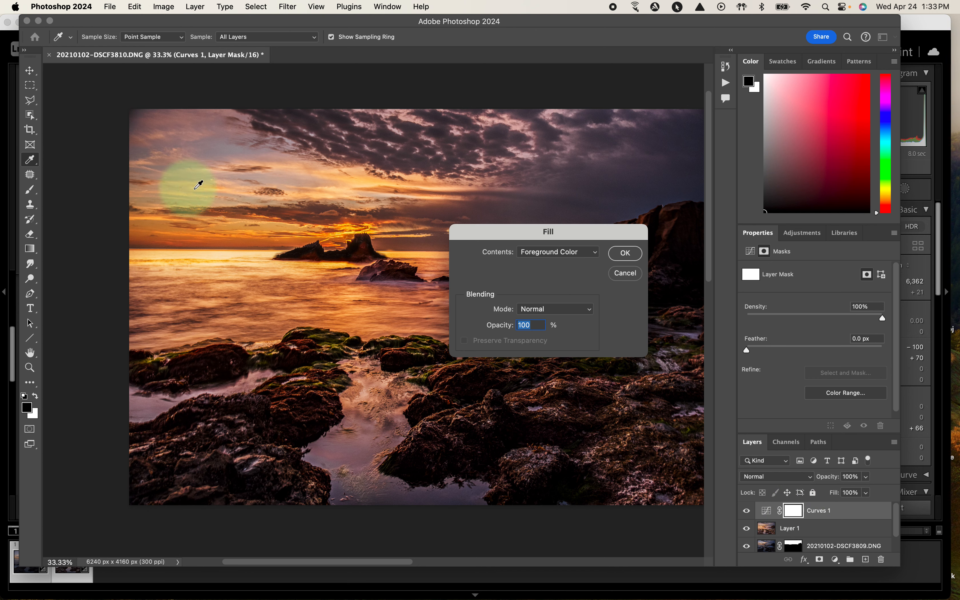
{"action": "left_click", "coordinate": [552, 253]}
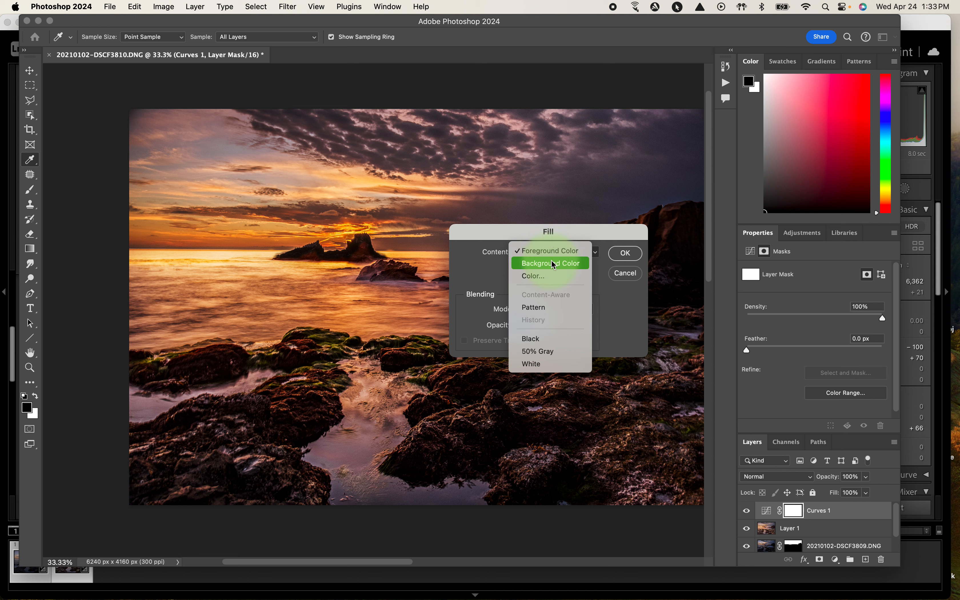
{"action": "left_click", "coordinate": [545, 338]}
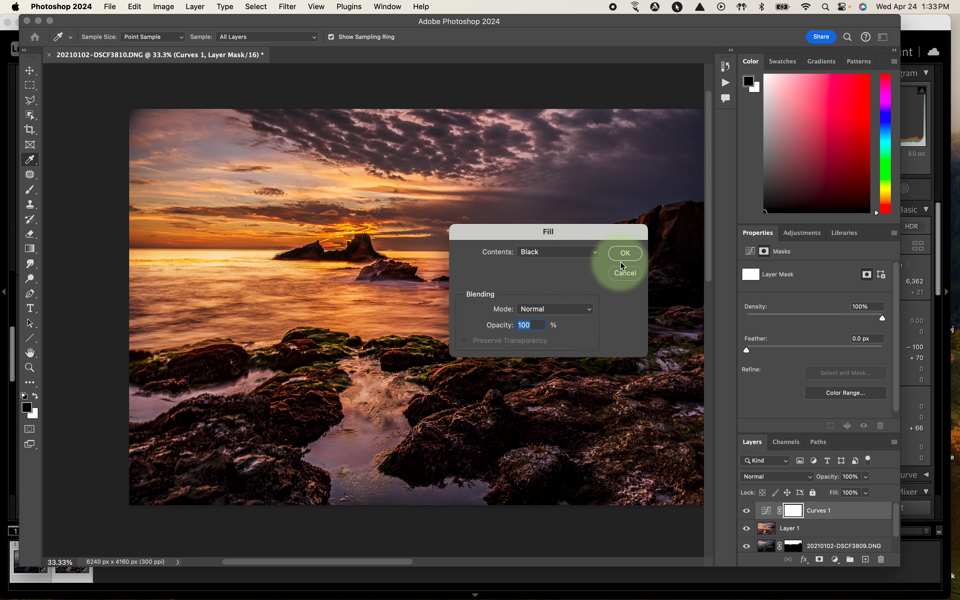
{"action": "left_click", "coordinate": [621, 253]}
Prepare the Brush tool for the Curves mask with white as foreground colour and a 2000 px size, and check its hardness.
{"action": "key", "text": "b"}
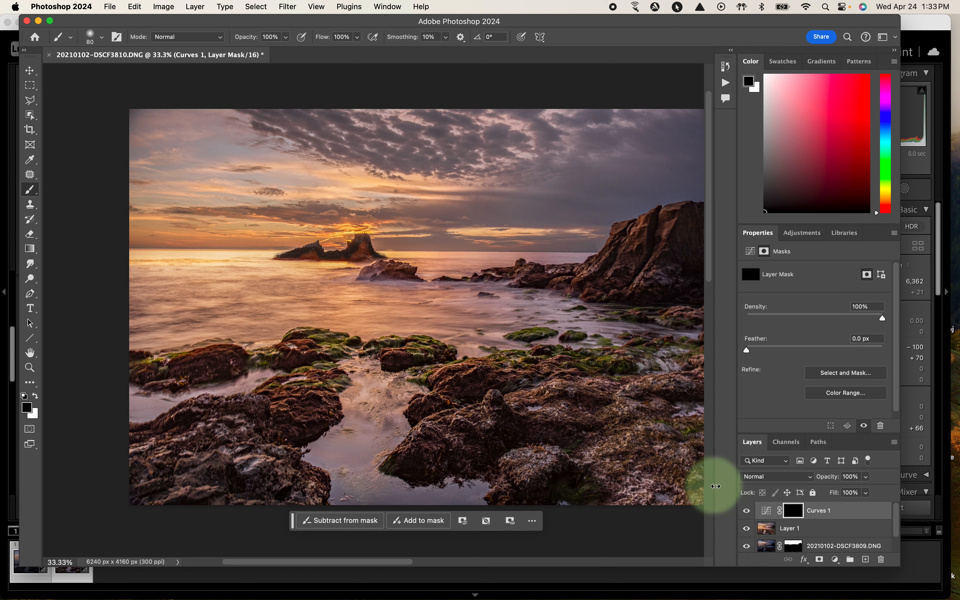
{"action": "left_click", "coordinate": [790, 508]}
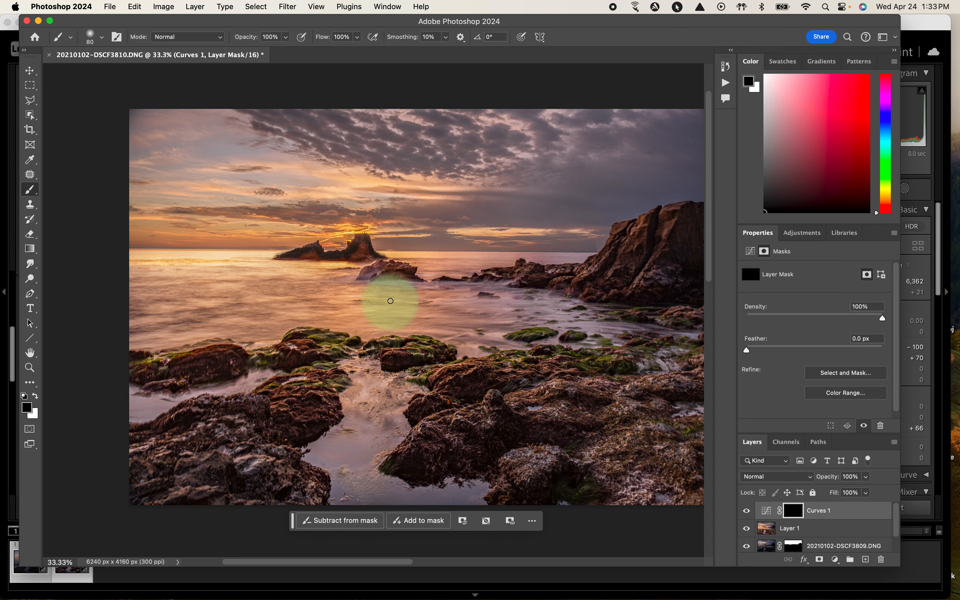
{"action": "left_click", "coordinate": [35, 396]}
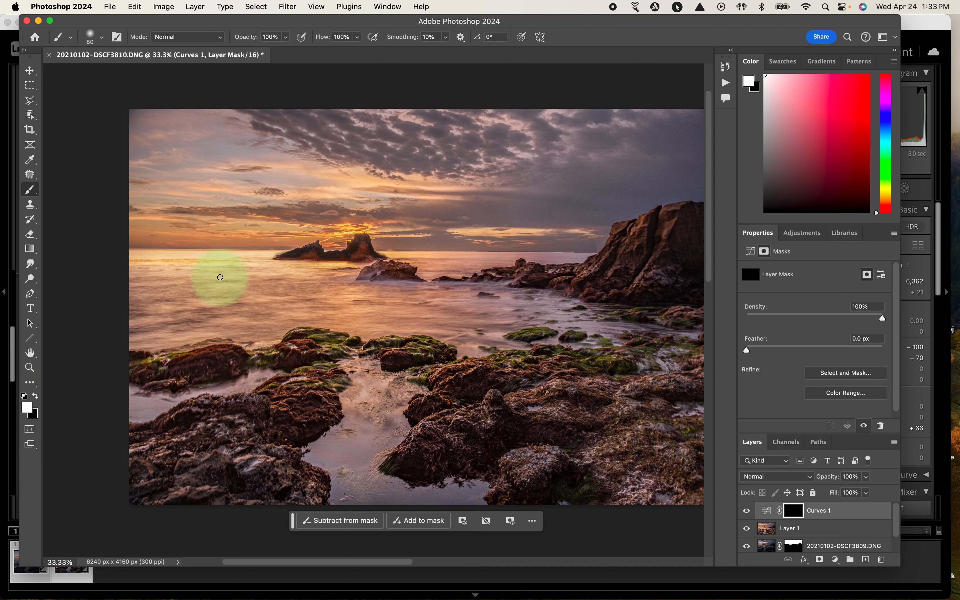
{"action": "key", "text": "bracketright"}
{"action": "key", "text": "bracketright"}
{"action": "key", "text": "bracketright"}
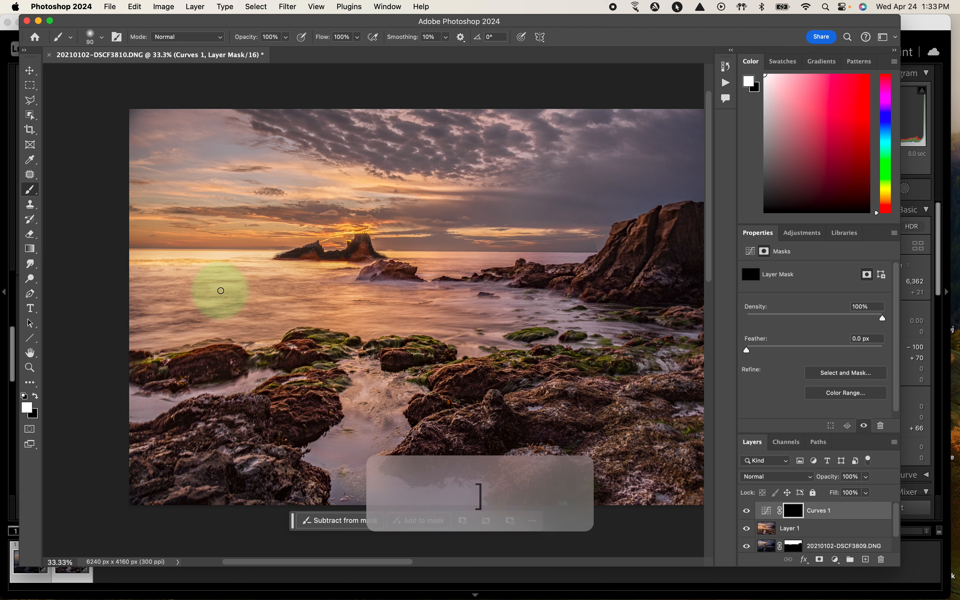
{"action": "key", "text": "bracketright"}
{"action": "key", "text": "bracketright"}
{"action": "key", "text": "bracketright"}
{"action": "key", "text": "bracketright"}
{"action": "key", "text": "bracketright"}
{"action": "key", "text": "bracketright"}
{"action": "key", "text": "bracketright"}
{"action": "key", "text": "bracketright"}
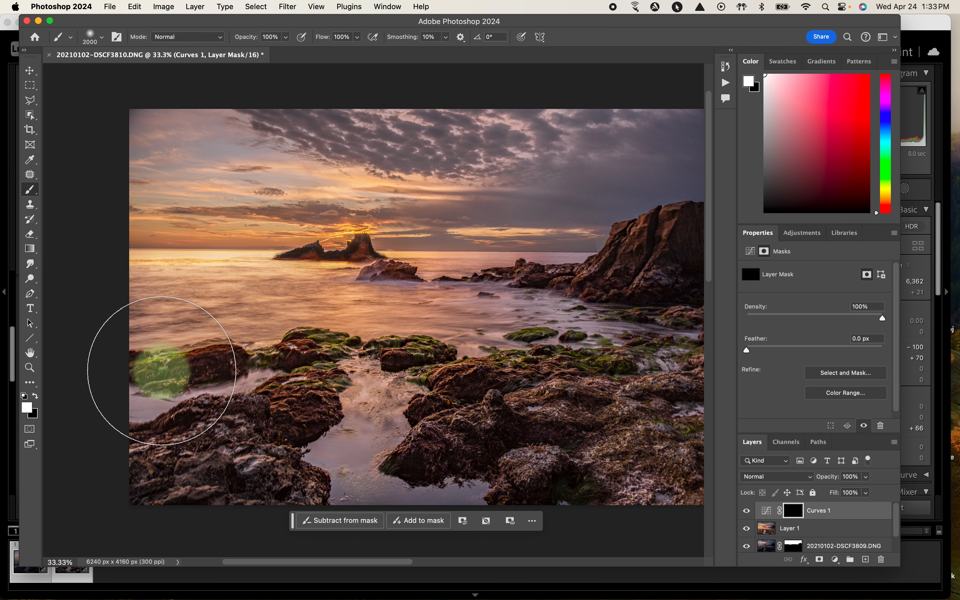
{"action": "left_click", "coordinate": [102, 38]}
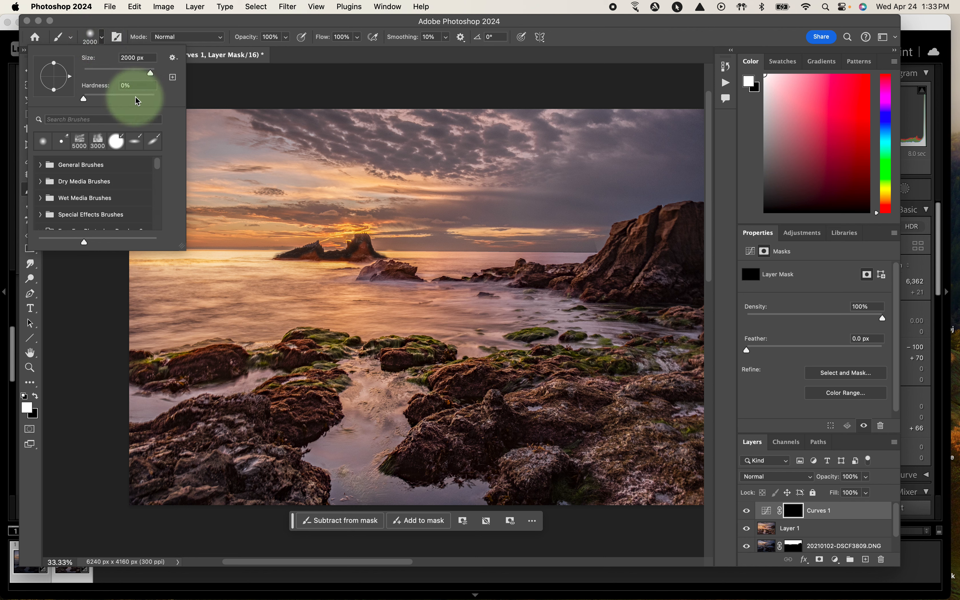
{"action": "left_click", "coordinate": [97, 26]}
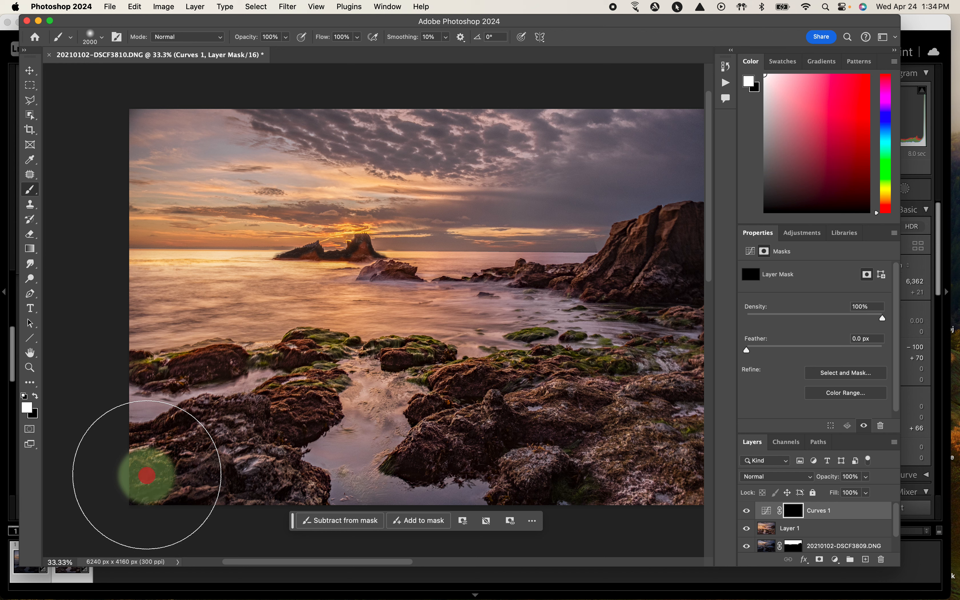
Paint white on the Curves mask across the foreground rocks along the image's lower edge with the 2000 px brush.
{"action": "left_click", "coordinate": [188, 497]}
{"action": "mouse_move", "coordinate": [189, 497]}
{"action": "left_mouse_down"}
{"action": "mouse_move", "coordinate": [231, 508]}
{"action": "mouse_move", "coordinate": [112, 401]}
{"action": "mouse_move", "coordinate": [124, 392]}
{"action": "mouse_move", "coordinate": [283, 485]}
{"action": "mouse_move", "coordinate": [380, 508]}
{"action": "left_mouse_up"}
{"action": "mouse_move", "coordinate": [536, 491]}
{"action": "left_mouse_down"}
{"action": "mouse_move", "coordinate": [675, 454]}
{"action": "mouse_move", "coordinate": [642, 427]}
{"action": "mouse_move", "coordinate": [635, 433]}
{"action": "mouse_move", "coordinate": [640, 407]}
{"action": "left_mouse_up"}
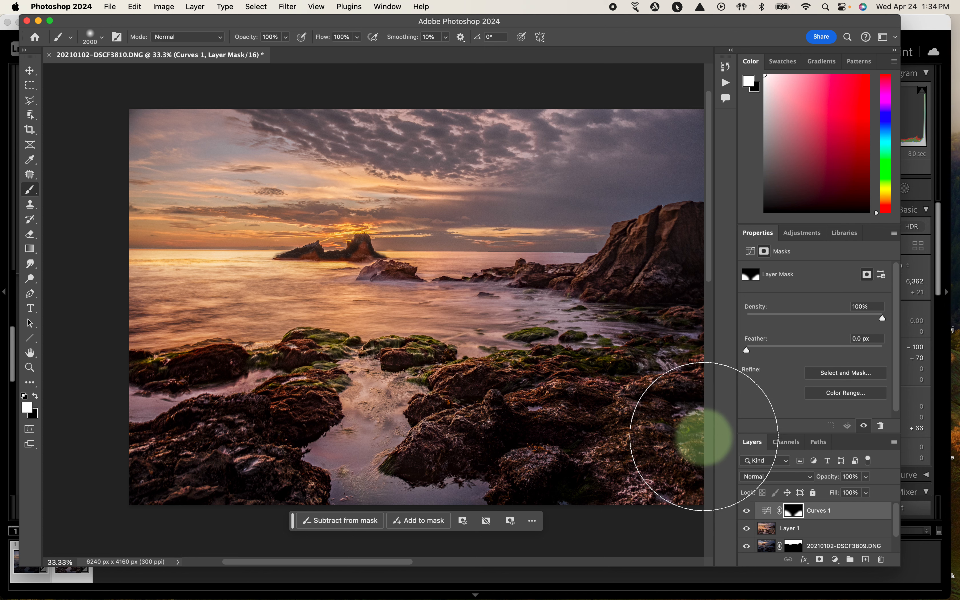
Paint white on the Curves mask over the reddish parts of the distant sea stacks with a 125 px brush.
{"action": "scroll", "coordinate": [684, 334], "scroll_direction": "down", "scroll_amount": 5}
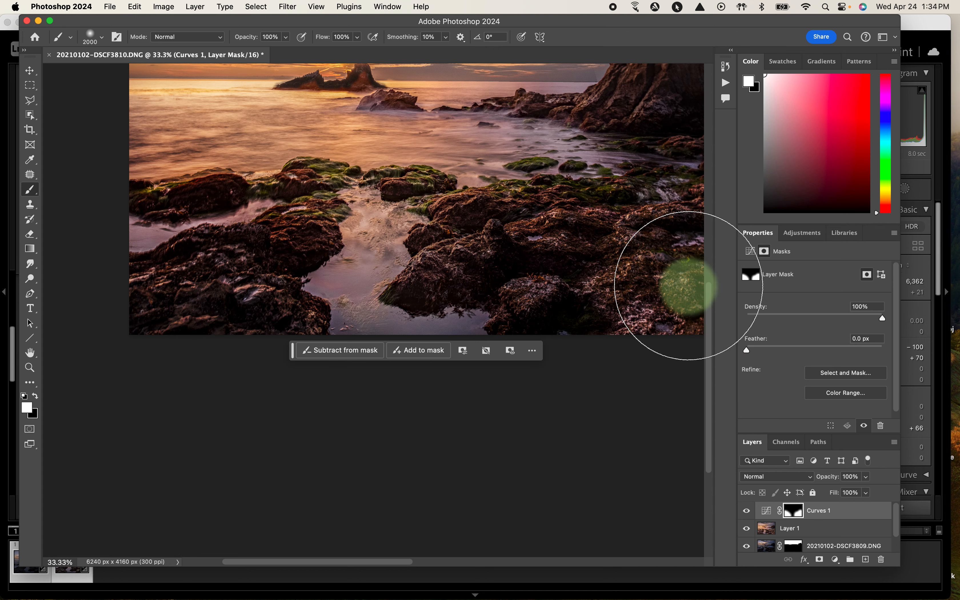
{"action": "key", "text": "space"}
{"action": "left_click_drag", "start_coordinate": [681, 285], "coordinate": [361, 371]}
{"action": "left_click", "coordinate": [459, 326]}
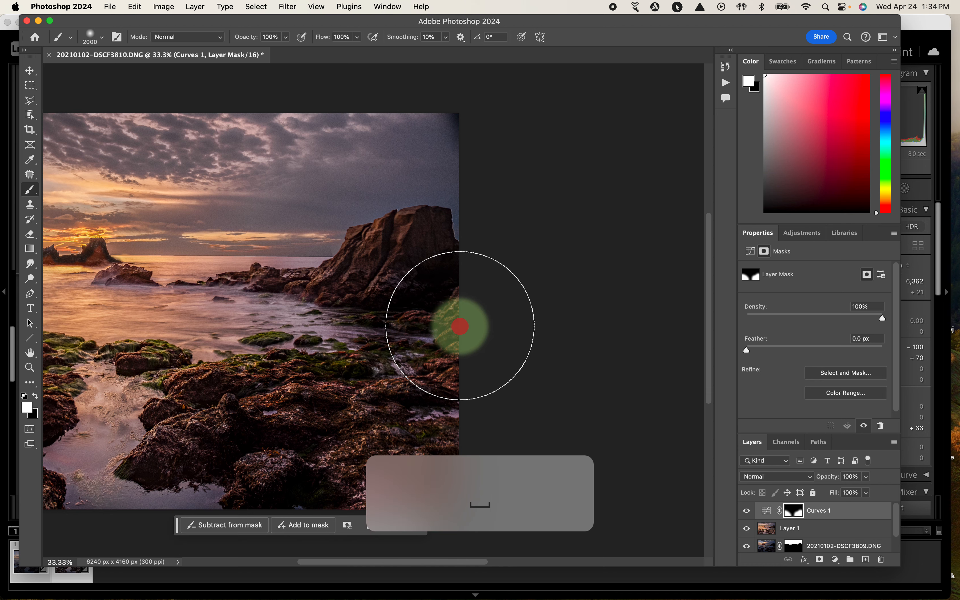
{"action": "key", "text": "space"}
{"action": "left_click_drag", "start_coordinate": [145, 343], "coordinate": [388, 332]}
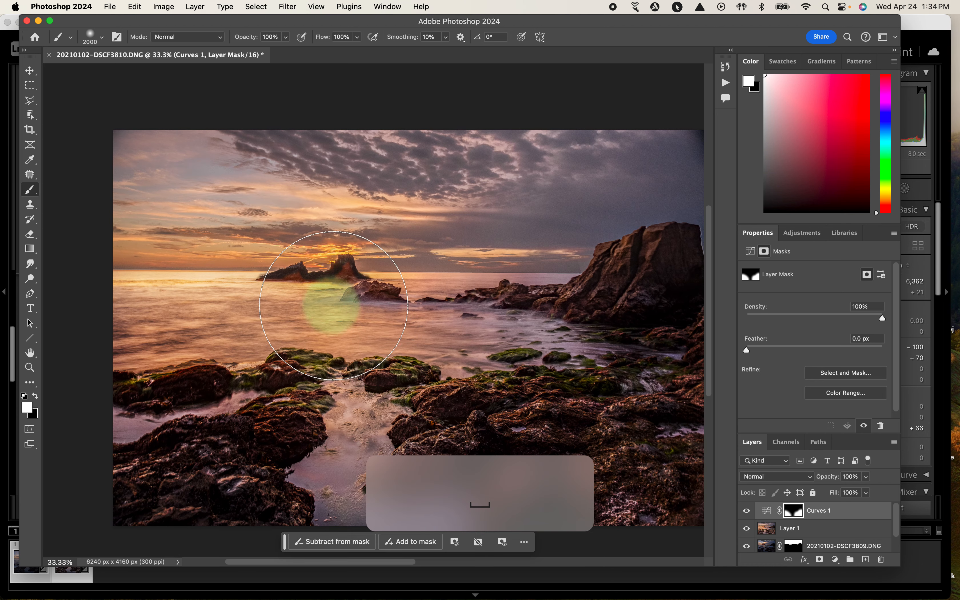
{"action": "key", "text": "super+equal"}
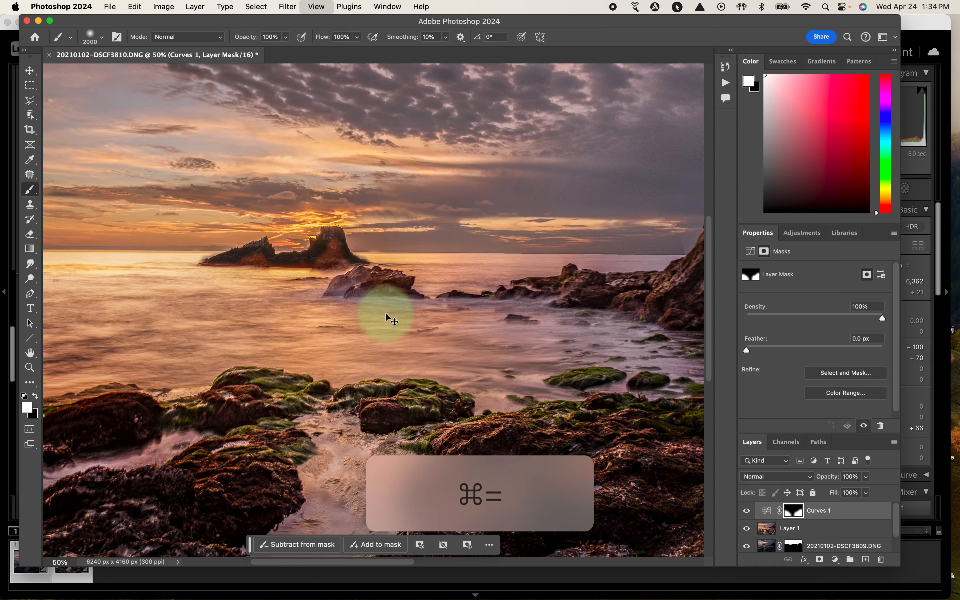
{"action": "key", "text": "super+equal"}
{"action": "key", "text": "super+equal"}
{"action": "key", "text": "super+equal"}
{"action": "key", "text": "space"}
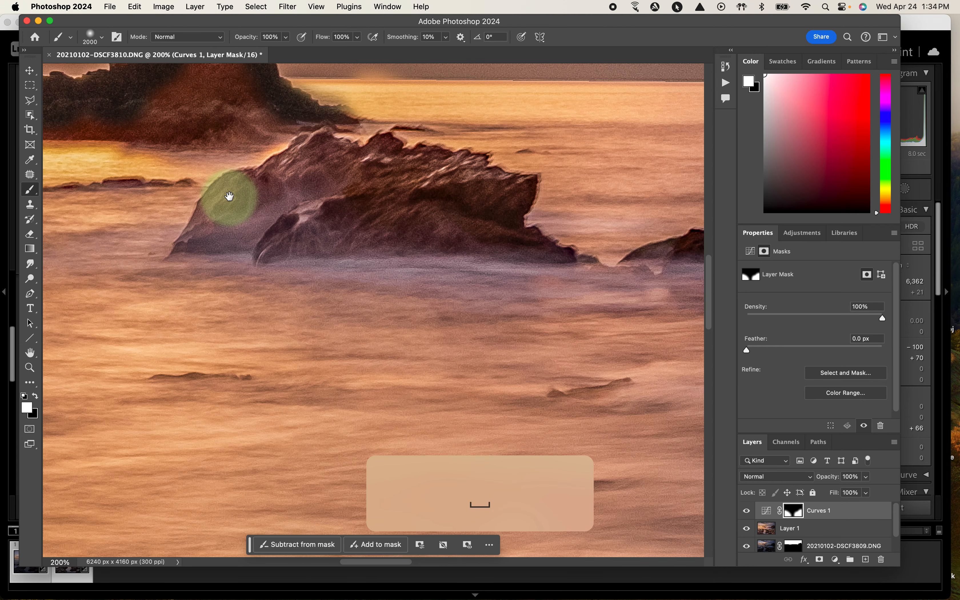
{"action": "left_click_drag", "start_coordinate": [232, 197], "coordinate": [460, 332]}
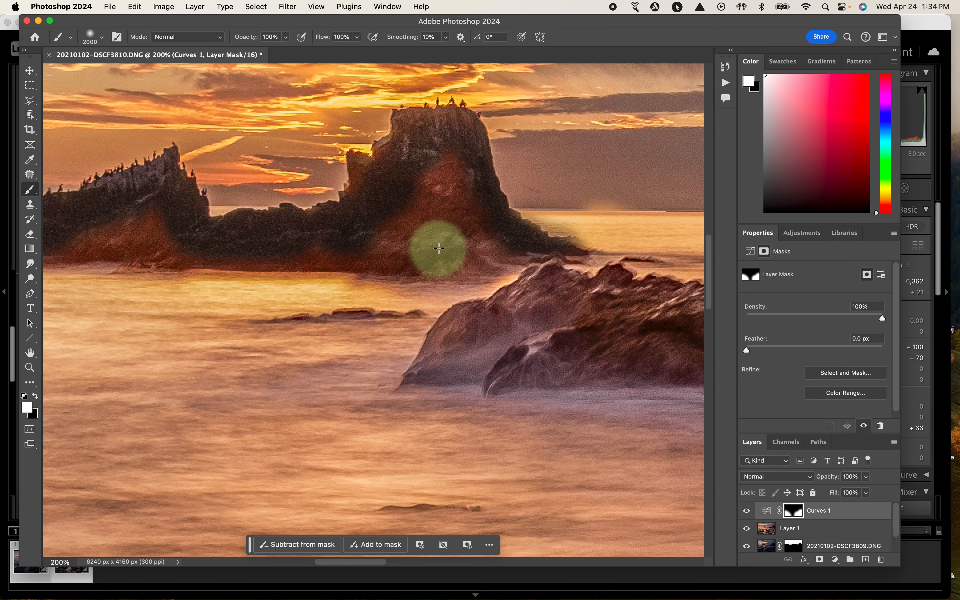
{"action": "key", "text": "bracketleft"}
{"action": "key", "text": "bracketleft"}
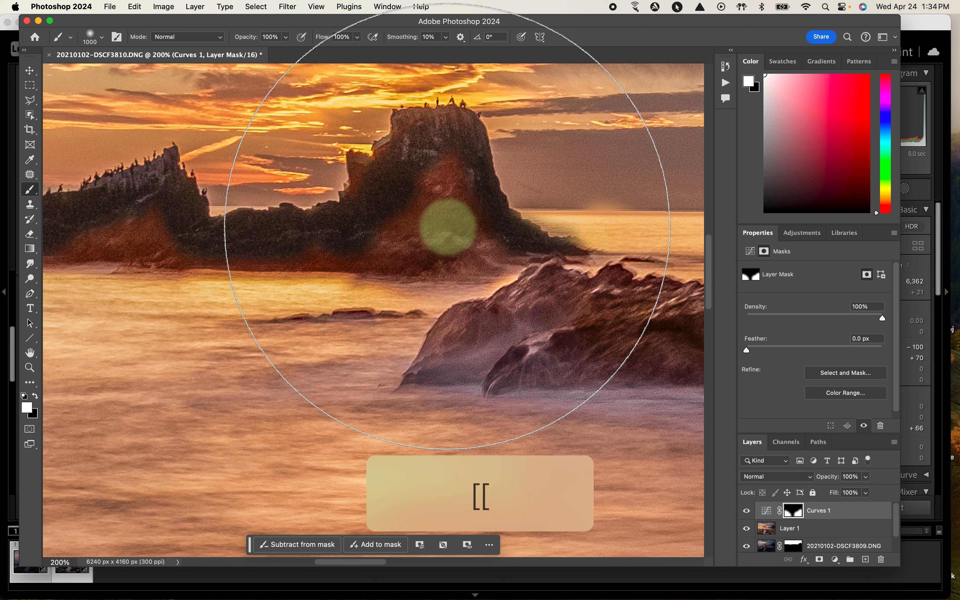
{"action": "key", "text": "bracketleft"}
{"action": "key", "text": "bracketleft"}
{"action": "key", "text": "bracketleft"}
{"action": "key", "text": "bracketleft"}
{"action": "key", "text": "bracketleft"}
{"action": "key", "text": "bracketleft"}
{"action": "key", "text": "bracketleft"}
{"action": "key", "text": "bracketleft"}
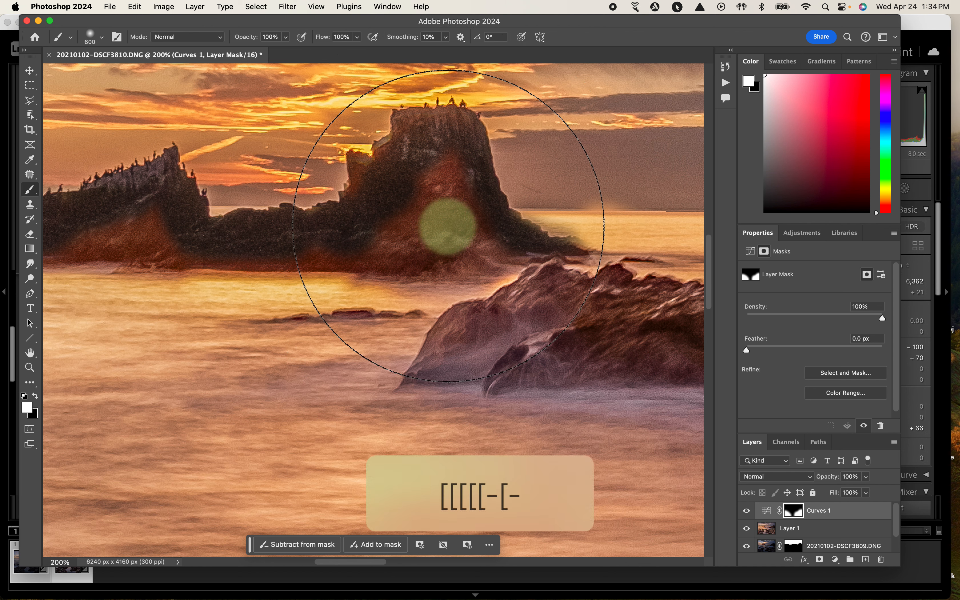
{"action": "key", "text": "bracketleft"}
{"action": "key", "text": "bracketleft"}
{"action": "mouse_move", "coordinate": [446, 215]}
{"action": "left_mouse_down"}
{"action": "mouse_move", "coordinate": [445, 166]}
{"action": "mouse_move", "coordinate": [428, 224]}
{"action": "mouse_move", "coordinate": [386, 247]}
{"action": "mouse_move", "coordinate": [424, 230]}
{"action": "mouse_move", "coordinate": [446, 166]}
{"action": "mouse_move", "coordinate": [451, 227]}
{"action": "mouse_move", "coordinate": [480, 246]}
{"action": "mouse_move", "coordinate": [392, 222]}
{"action": "mouse_move", "coordinate": [424, 238]}
{"action": "mouse_move", "coordinate": [450, 180]}
{"action": "mouse_move", "coordinate": [438, 237]}
{"action": "mouse_move", "coordinate": [476, 246]}
{"action": "mouse_move", "coordinate": [111, 218]}
{"action": "left_mouse_up"}
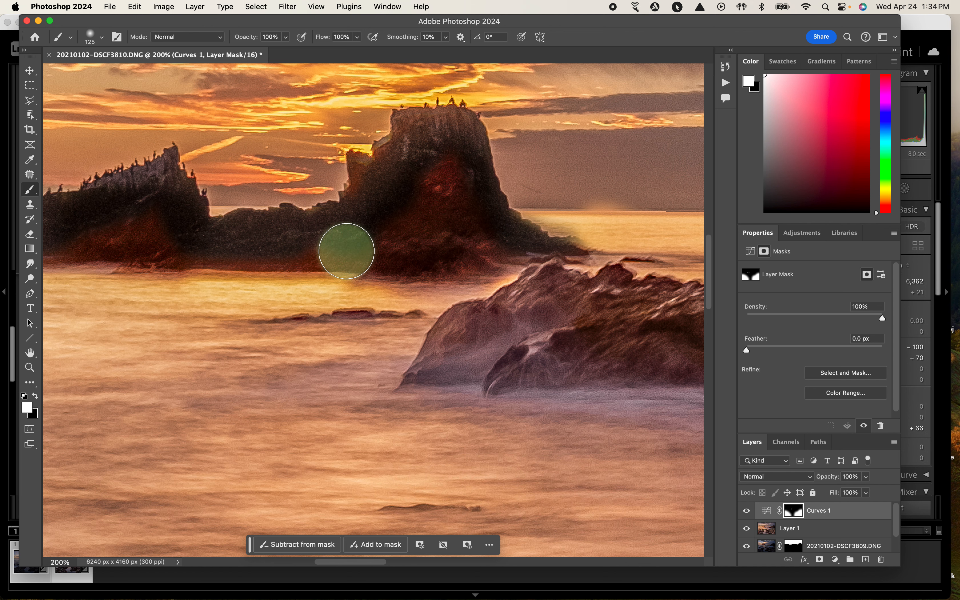
{"action": "key", "text": "space"}
{"action": "left_click_drag", "start_coordinate": [238, 227], "coordinate": [342, 222]}
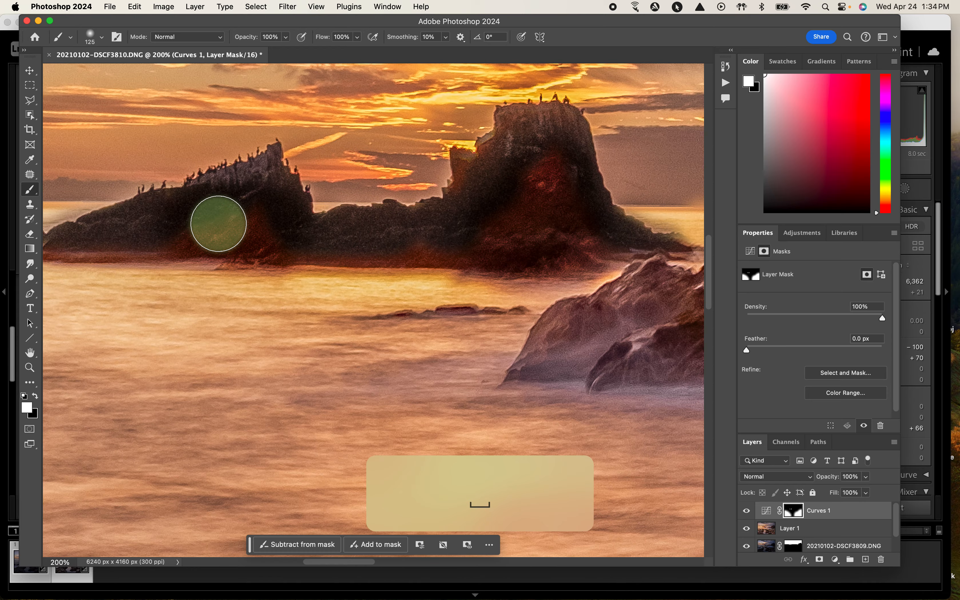
{"action": "left_click_drag", "start_coordinate": [175, 234], "coordinate": [224, 225]}
{"action": "mouse_move", "coordinate": [558, 172]}
{"action": "left_mouse_down"}
{"action": "mouse_move", "coordinate": [516, 198]}
{"action": "mouse_move", "coordinate": [555, 198]}
{"action": "left_mouse_up"}
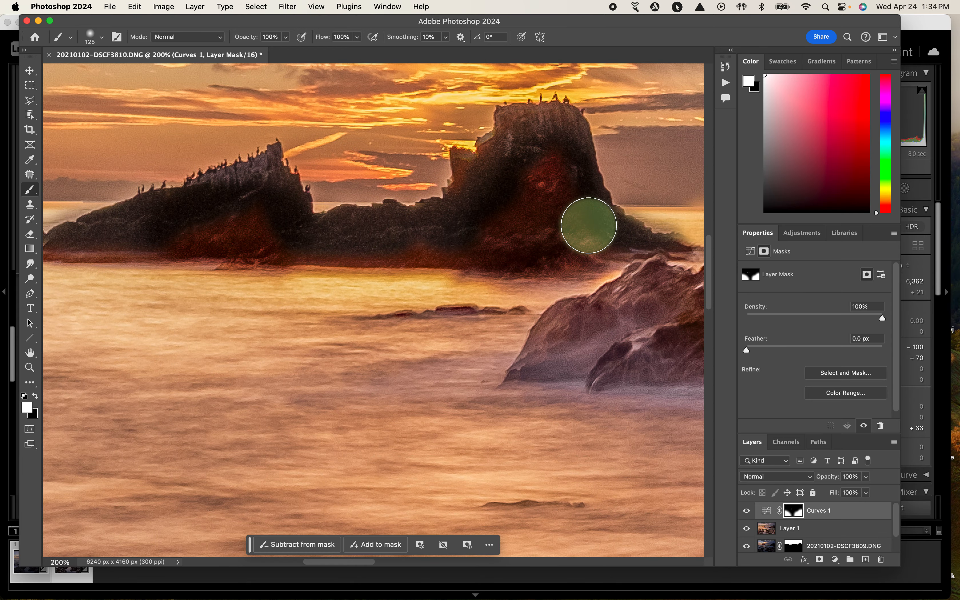
Enlarge the brush to 1100 px and undo a full-opacity trial stroke over the golden water on the Curves mask.
{"action": "key", "text": "super+minus"}
{"action": "key", "text": "super+minus"}
{"action": "key", "text": "super+minus"}
{"action": "key", "text": "super+minus"}
{"action": "key", "text": "super+minus"}
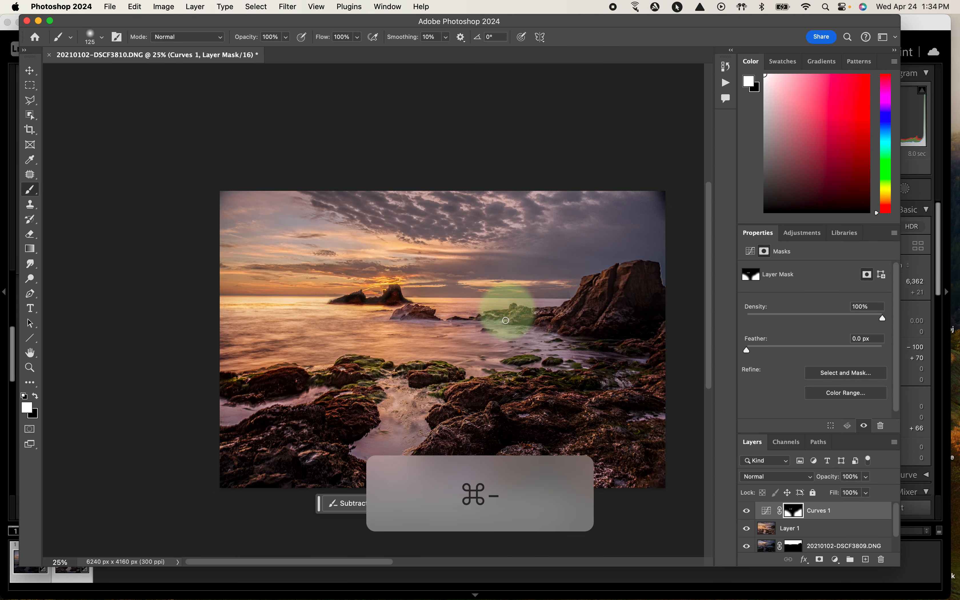
{"action": "left_click_drag", "start_coordinate": [497, 349], "coordinate": [438, 279]}
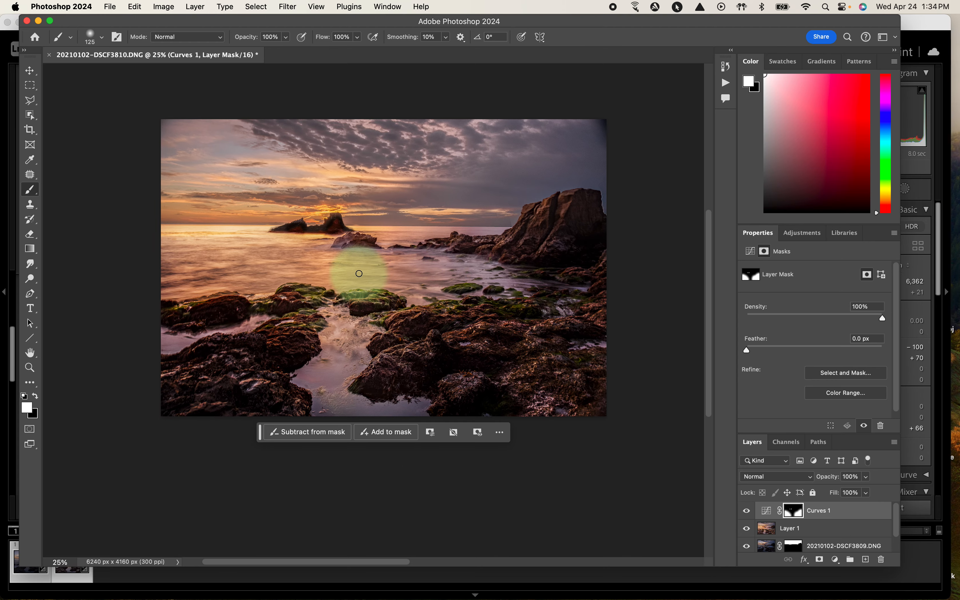
{"action": "key", "text": "bracketright"}
{"action": "key", "text": "bracketright"}
{"action": "key", "text": "bracketright"}
{"action": "key", "text": "bracketright"}
{"action": "key", "text": "bracketright"}
{"action": "key", "text": "bracketright"}
{"action": "key", "text": "bracketright"}
{"action": "key", "text": "bracketright"}
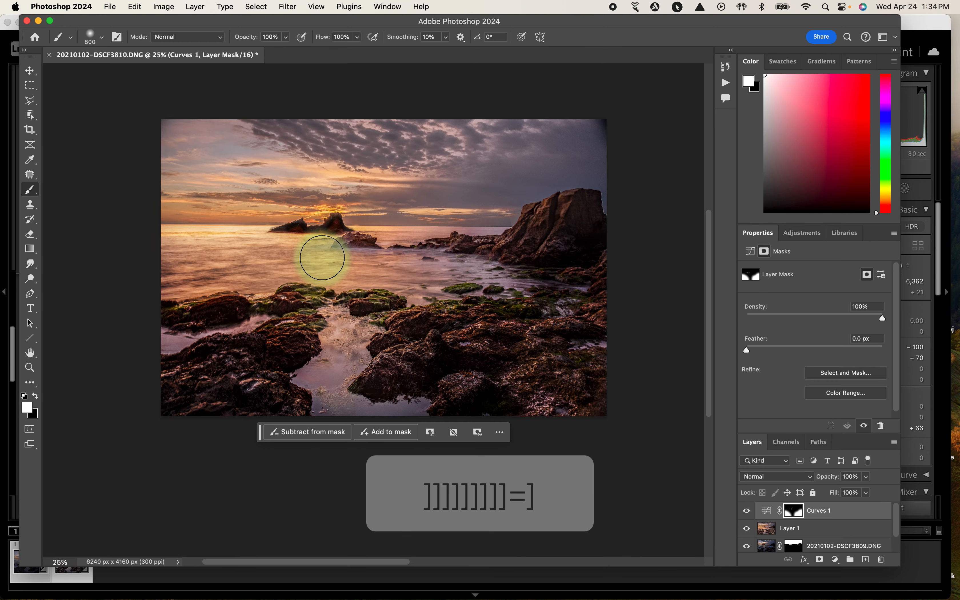
{"action": "key", "text": "bracketright"}
{"action": "key", "text": "bracketright"}
{"action": "key", "text": "bracketright"}
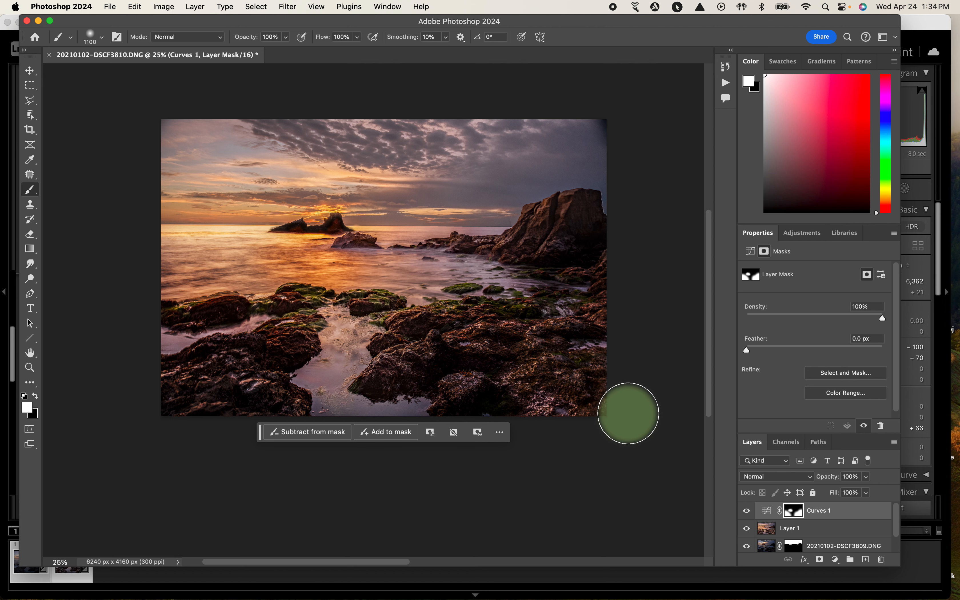
{"action": "key", "text": "super"}
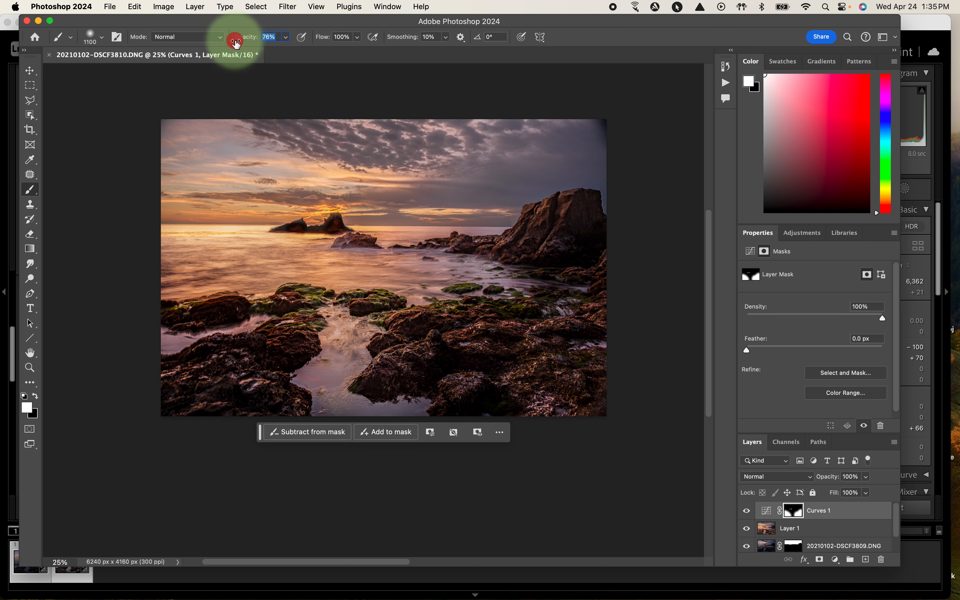
Set the brush opacity to 45% and paint the Curves mask over the sea and the water channel between the foreground rocks.
{"action": "left_click_drag", "start_coordinate": [233, 44], "coordinate": [225, 46]}
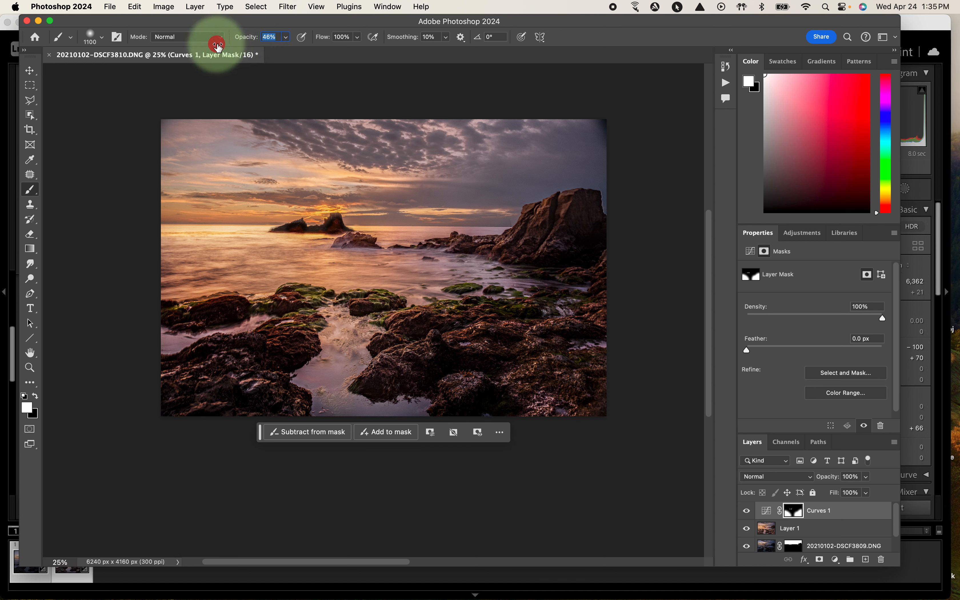
{"action": "mouse_move", "coordinate": [355, 275]}
{"action": "left_mouse_down"}
{"action": "mouse_move", "coordinate": [294, 270]}
{"action": "mouse_move", "coordinate": [322, 267]}
{"action": "mouse_move", "coordinate": [307, 254]}
{"action": "left_mouse_up"}
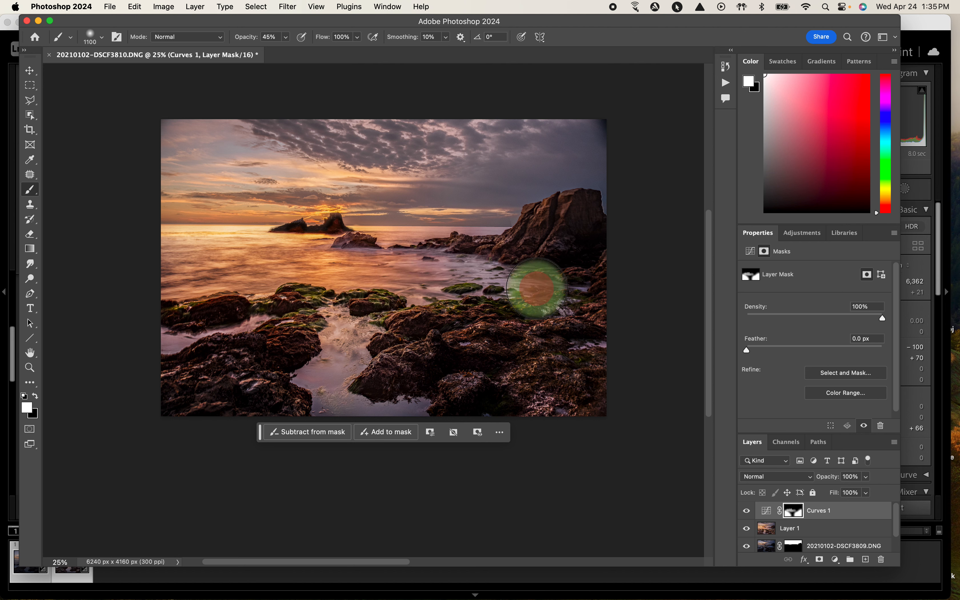
{"action": "left_click", "coordinate": [343, 331]}
{"action": "mouse_move", "coordinate": [344, 330]}
{"action": "left_mouse_down"}
{"action": "mouse_move", "coordinate": [412, 343]}
{"action": "mouse_move", "coordinate": [364, 342]}
{"action": "mouse_move", "coordinate": [341, 356]}
{"action": "mouse_move", "coordinate": [315, 340]}
{"action": "mouse_move", "coordinate": [347, 350]}
{"action": "left_mouse_up"}
{"action": "left_click", "coordinate": [315, 340]}
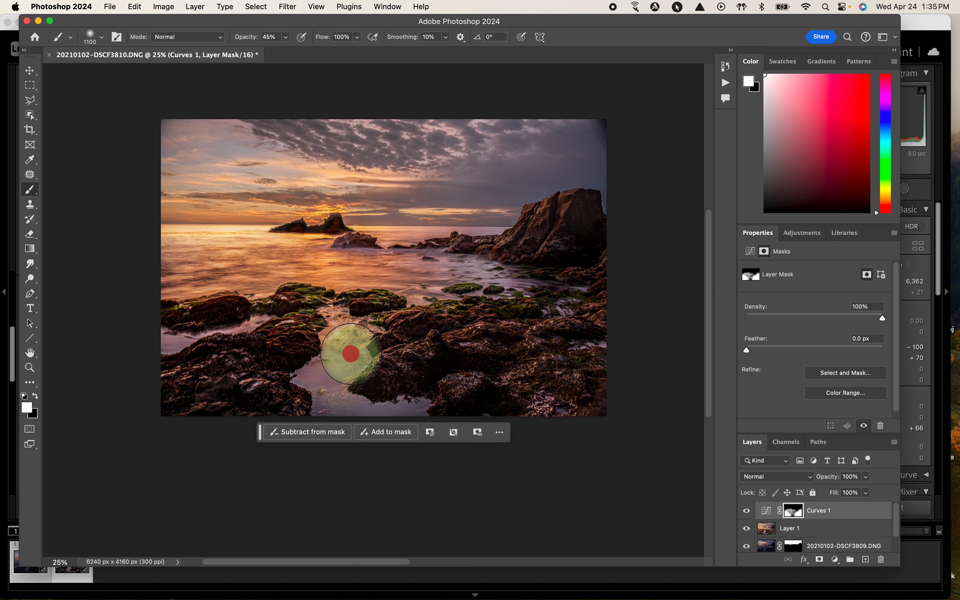
{"action": "mouse_move", "coordinate": [298, 397]}
{"action": "left_mouse_down"}
{"action": "mouse_move", "coordinate": [319, 384]}
{"action": "mouse_move", "coordinate": [294, 368]}
{"action": "left_mouse_up"}
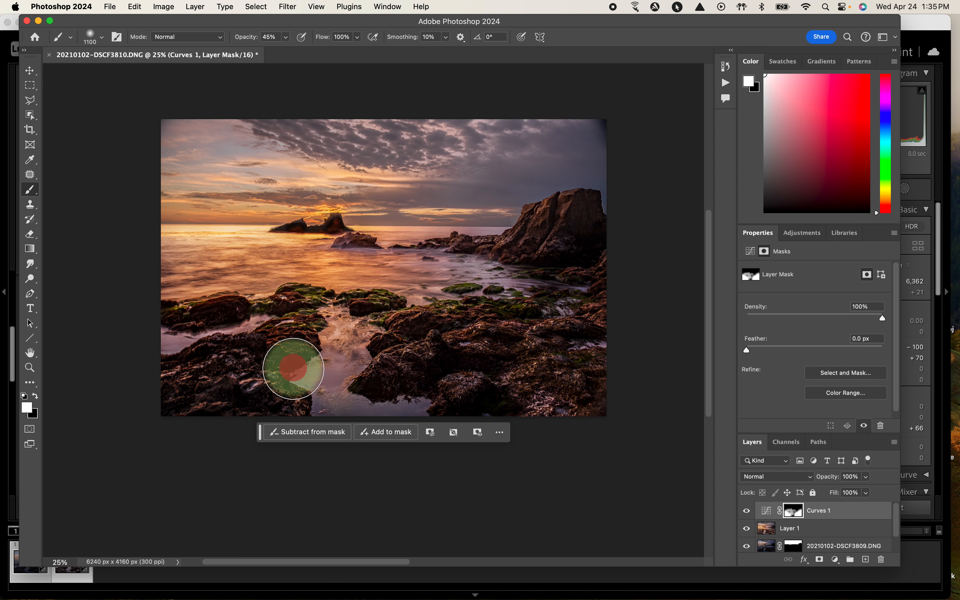
{"action": "left_click", "coordinate": [352, 321]}
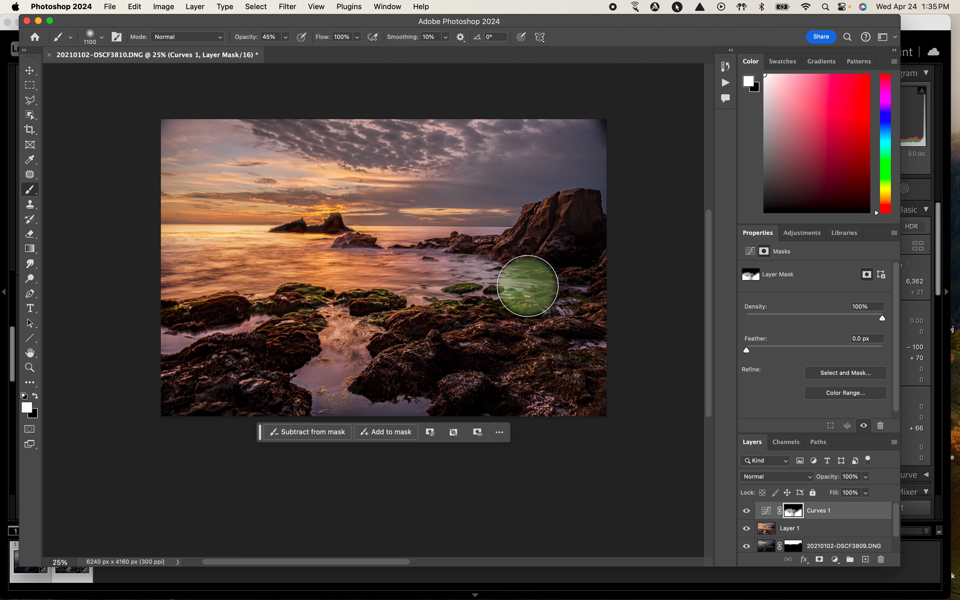
Save the layered document and set up a JPEG copy named with the photographer's surname followed by "landscape edit".
{"action": "key", "text": "super+s"}
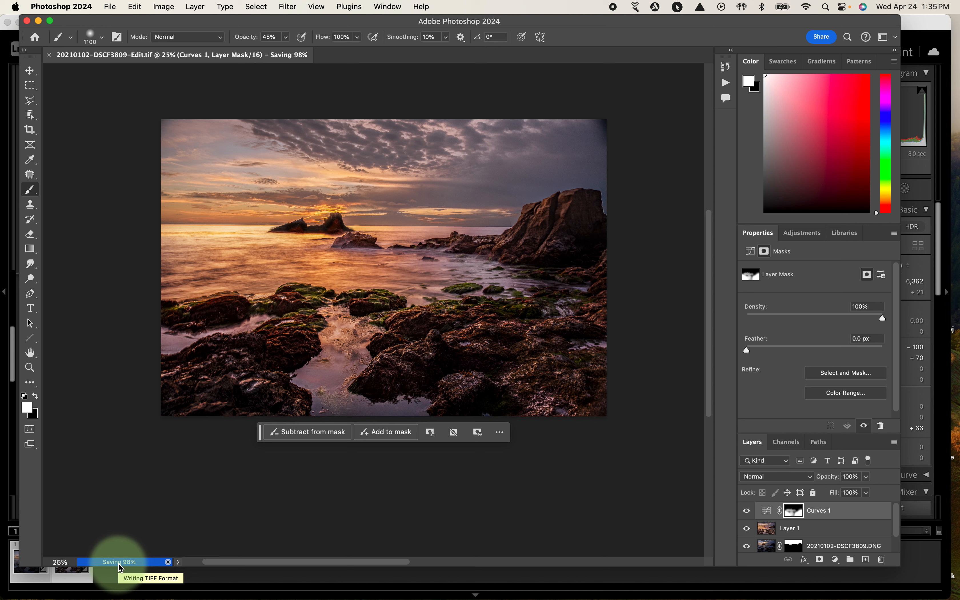
{"action": "left_click", "coordinate": [110, 7]}
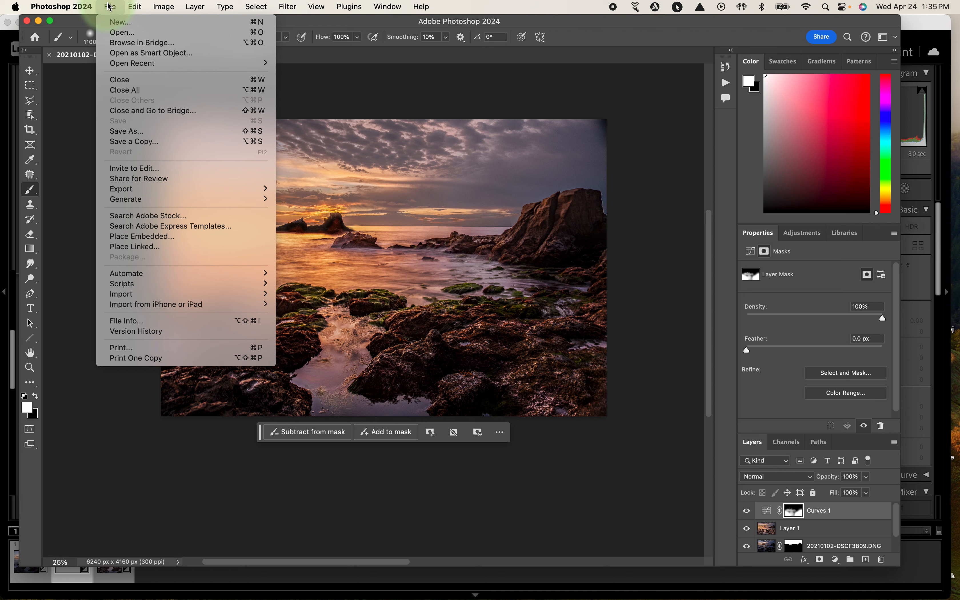
{"action": "left_click", "coordinate": [132, 140]}
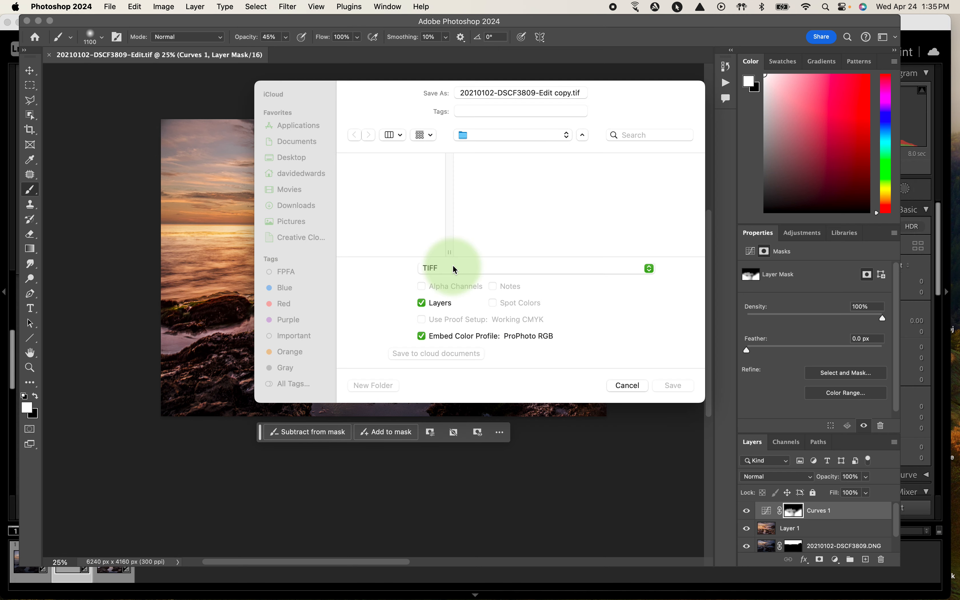
{"action": "left_click", "coordinate": [452, 268]}
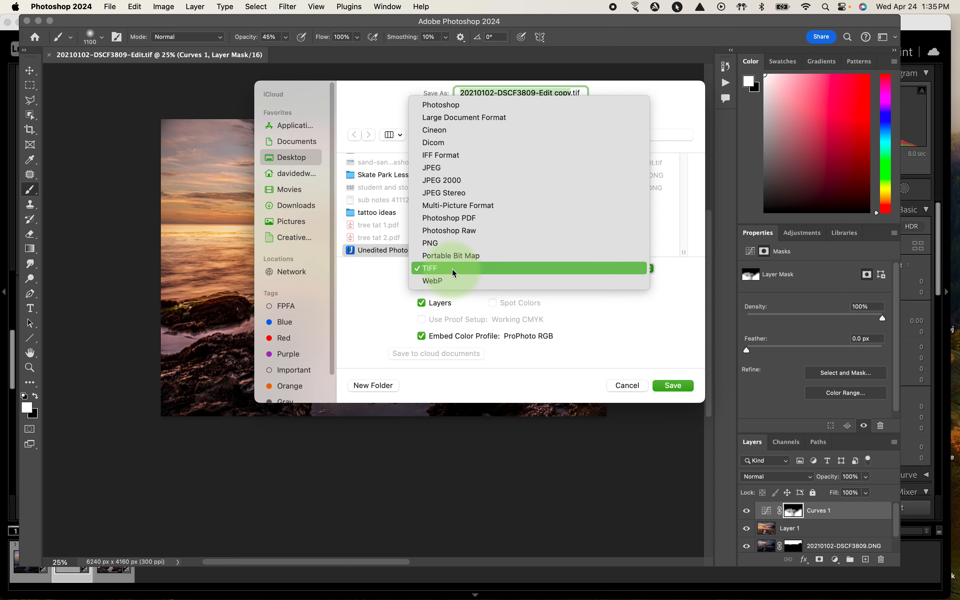
{"action": "left_click", "coordinate": [450, 168]}
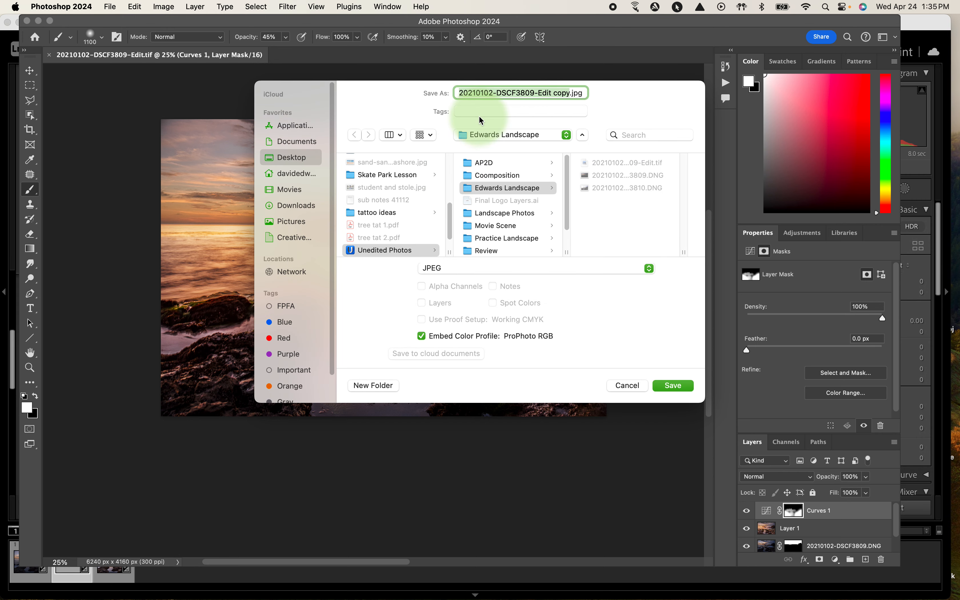
{"action": "type", "text": "edwards land"}
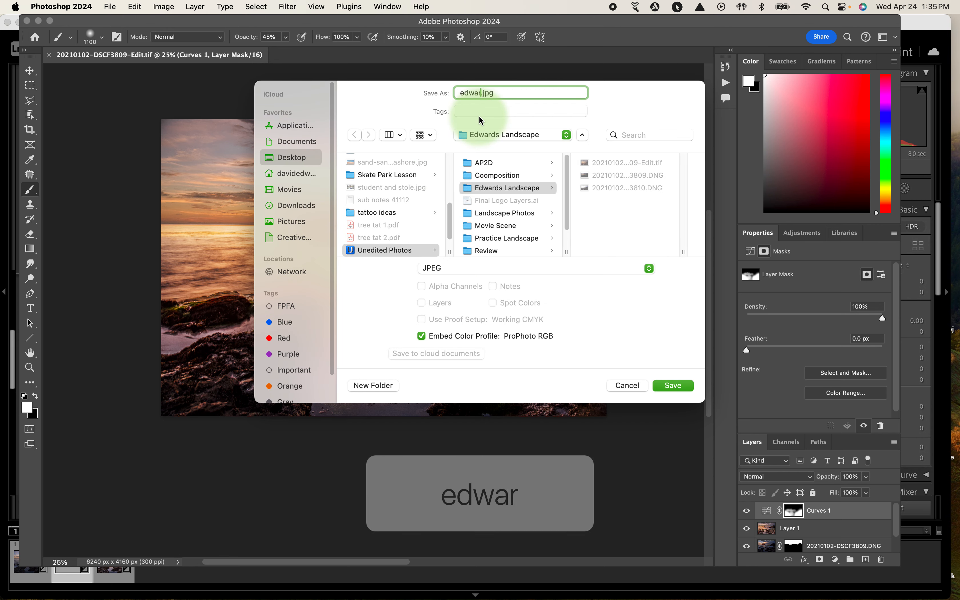
{"action": "type", "text": "scape edit"}
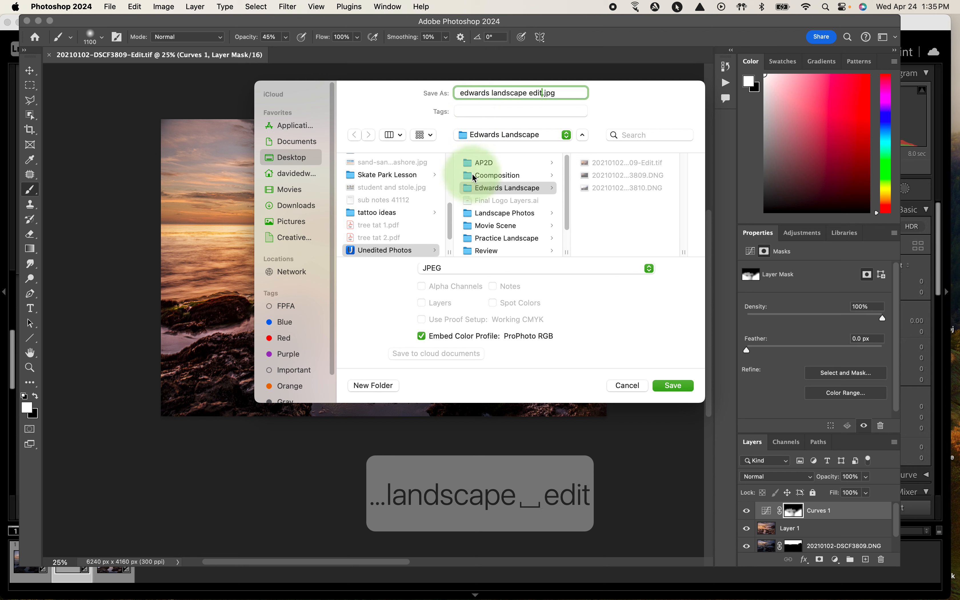
Save the JPEG copy to the Desktop with Maximum quality 12 and the Baseline ("Standard") format.
{"action": "left_click", "coordinate": [494, 135]}
{"action": "left_click", "coordinate": [493, 157]}
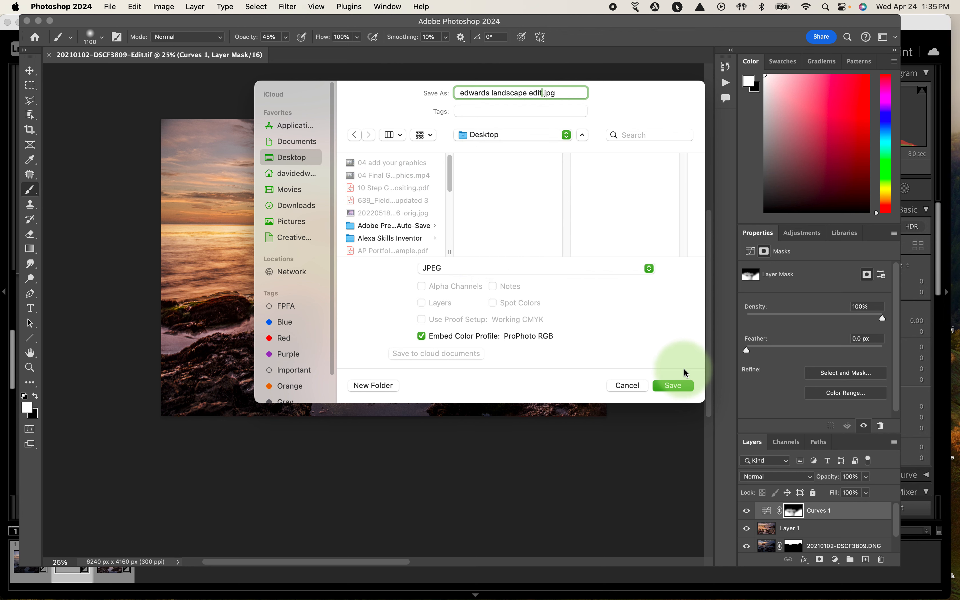
{"action": "left_click", "coordinate": [673, 386]}
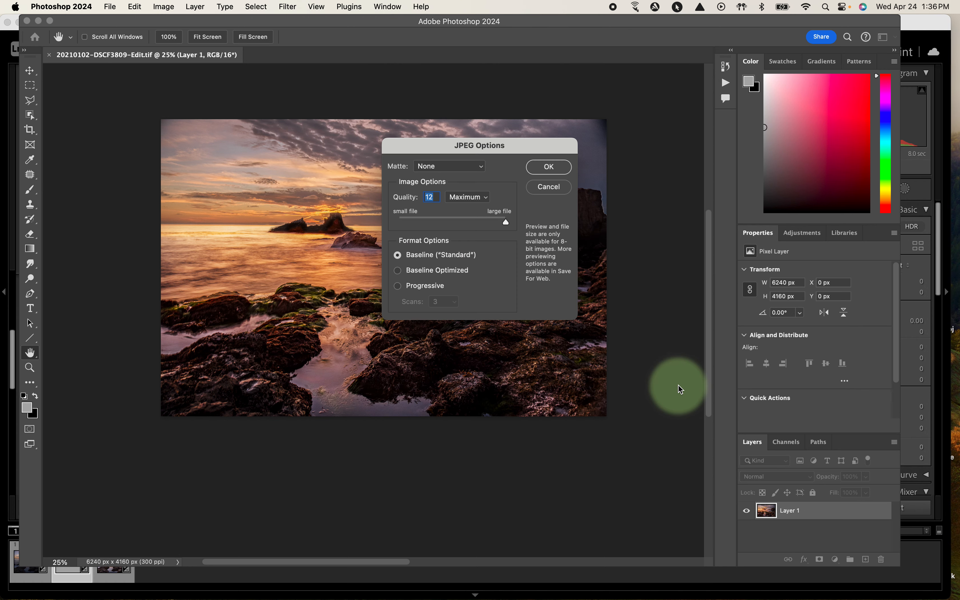
{"action": "left_click", "coordinate": [550, 161]}
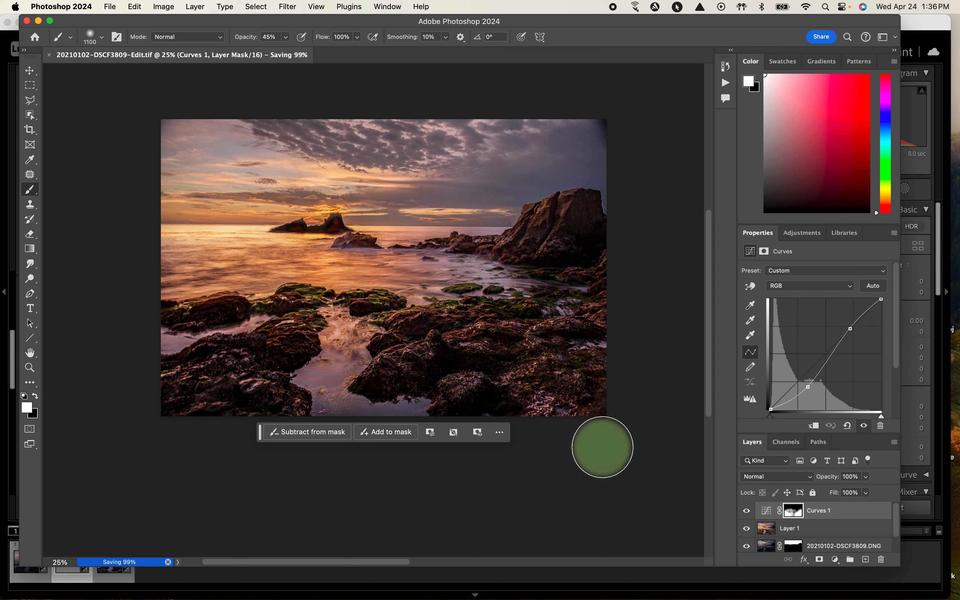
{"action": "mouse_move", "coordinate": [542, 598]}
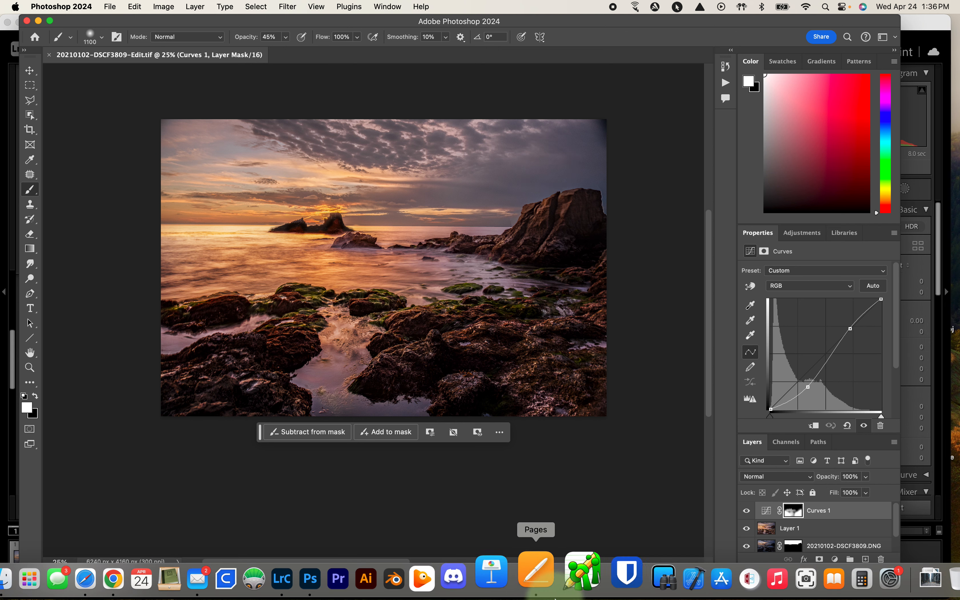